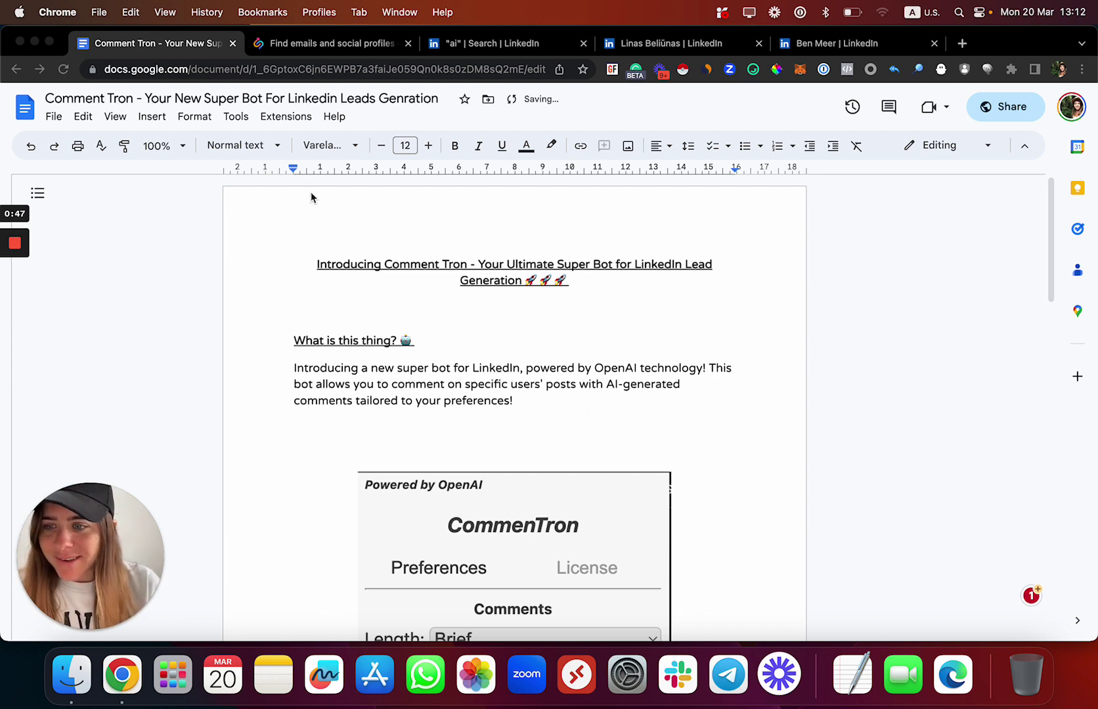
Make the browser window showing the Comment Tron Google Doc full screen.
left_click(49, 40)
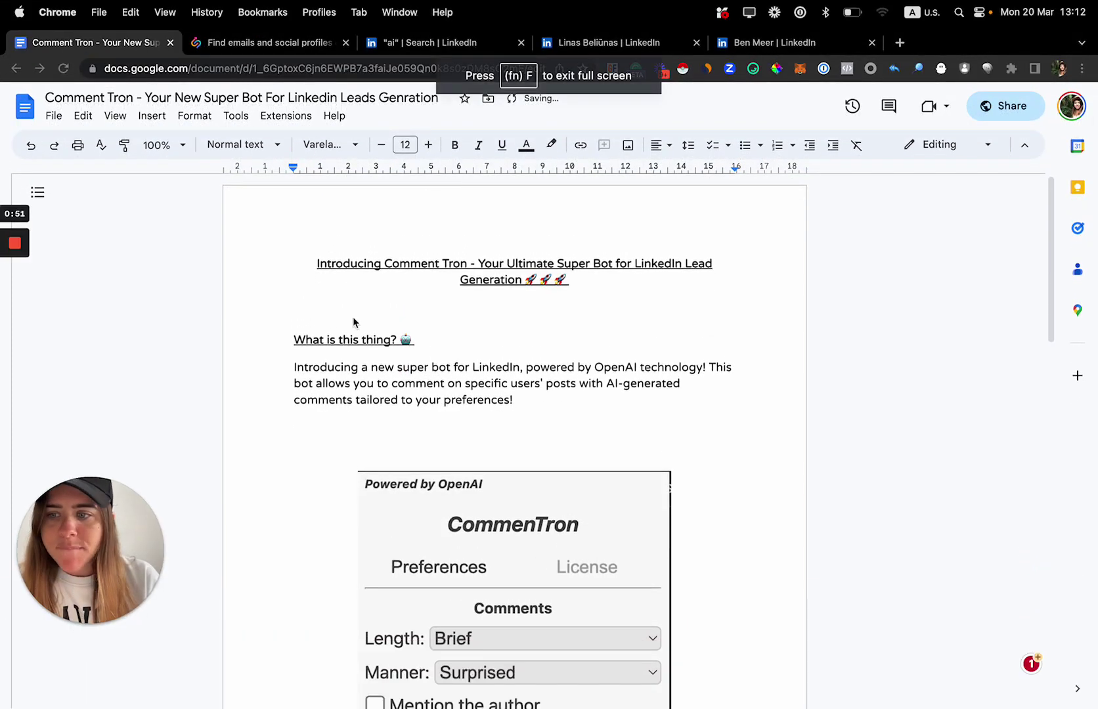
Switch to the LinkedIn profile page and exit full-screen mode.
left_click(669, 46)
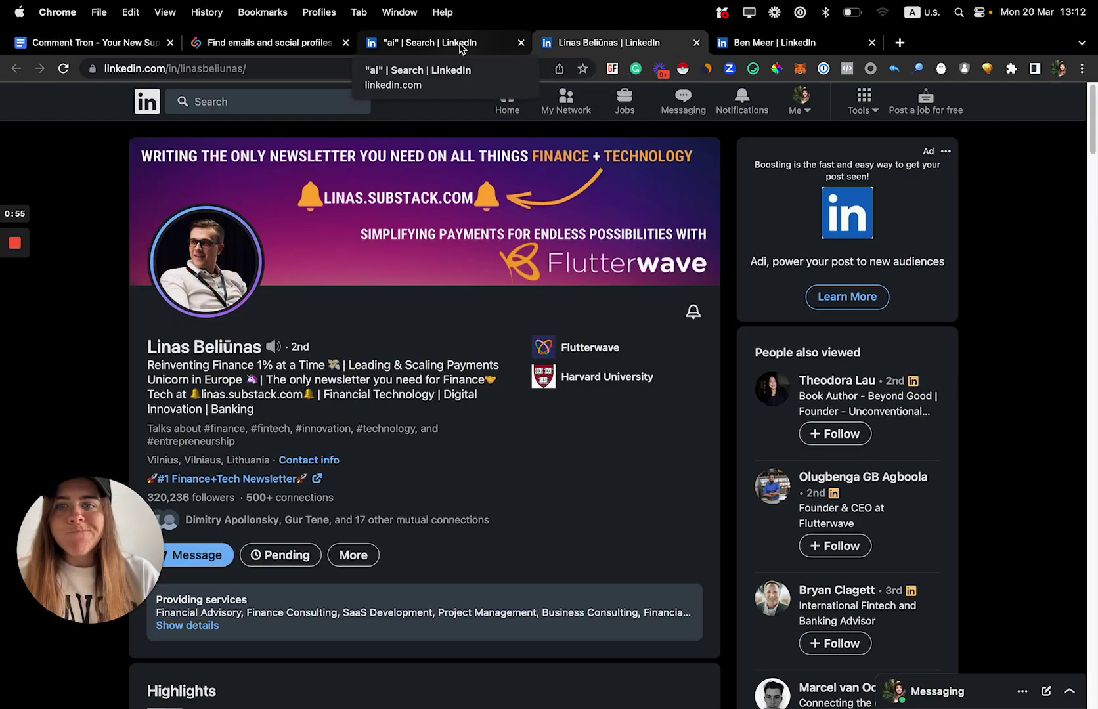
scroll(407, 419, "down", 5)
scroll(400, 386, "up", 5)
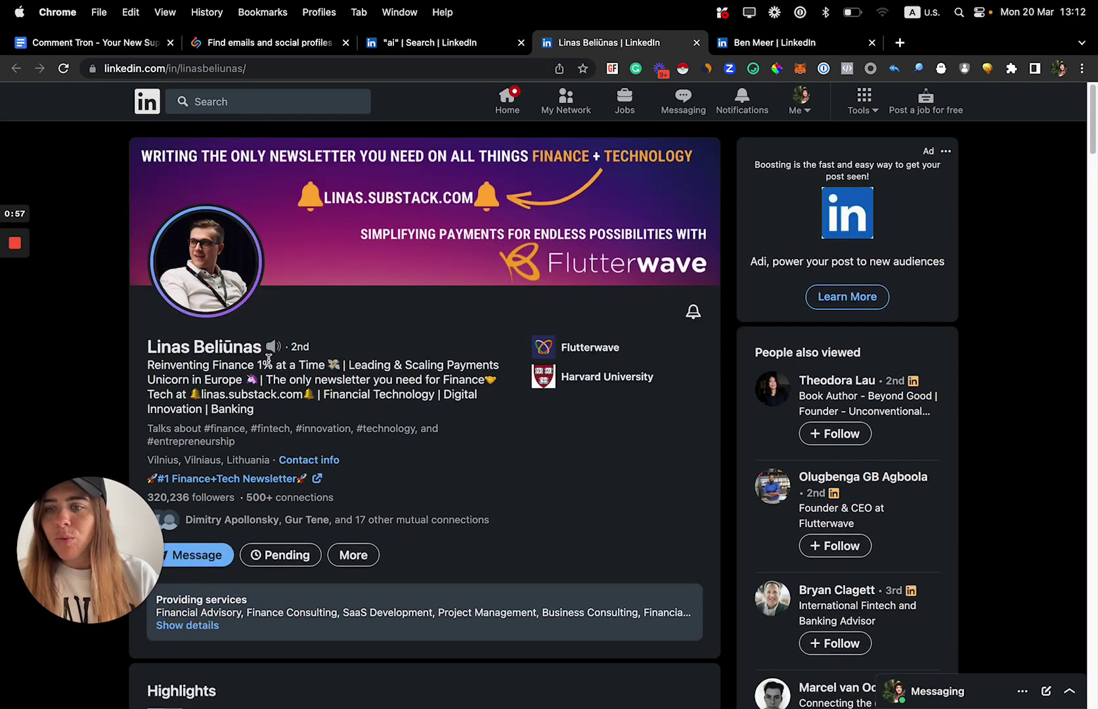
left_click_drag(112, 573, 158, 573)
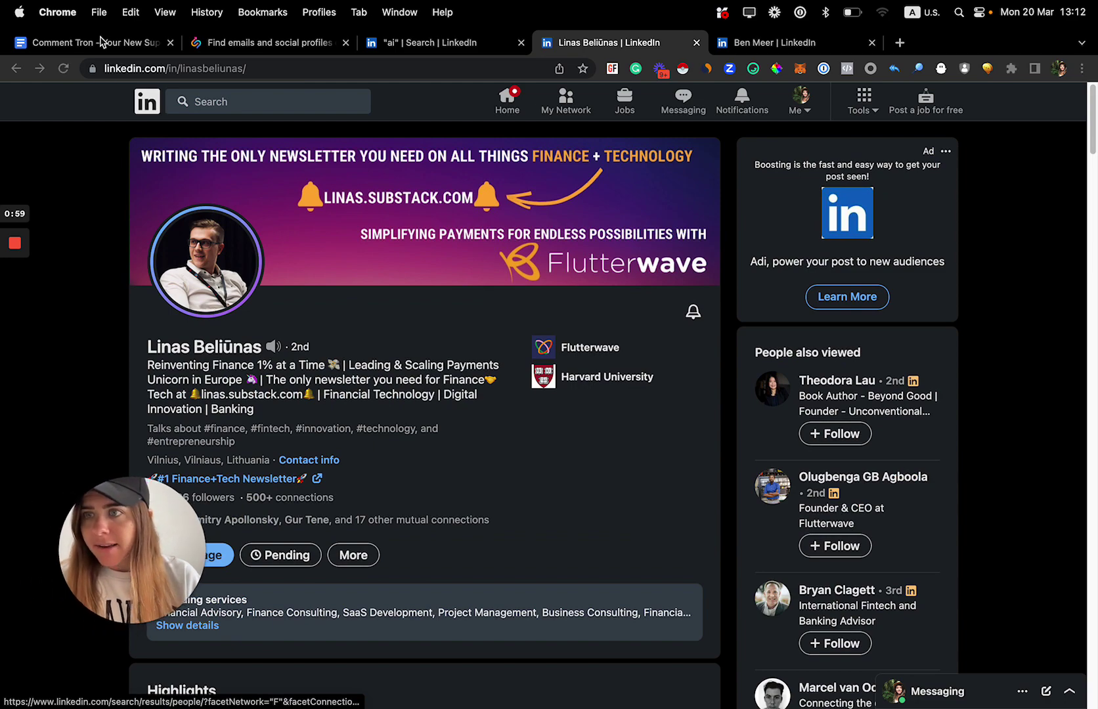
left_click(48, 41)
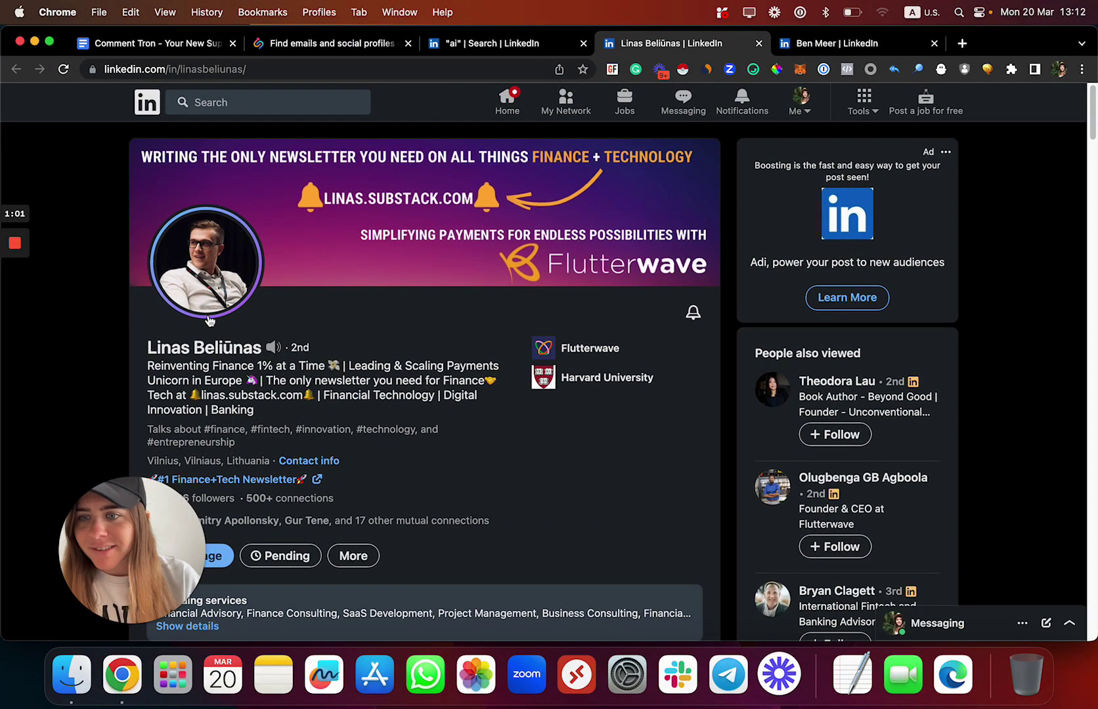
left_click_drag(134, 558, 91, 559)
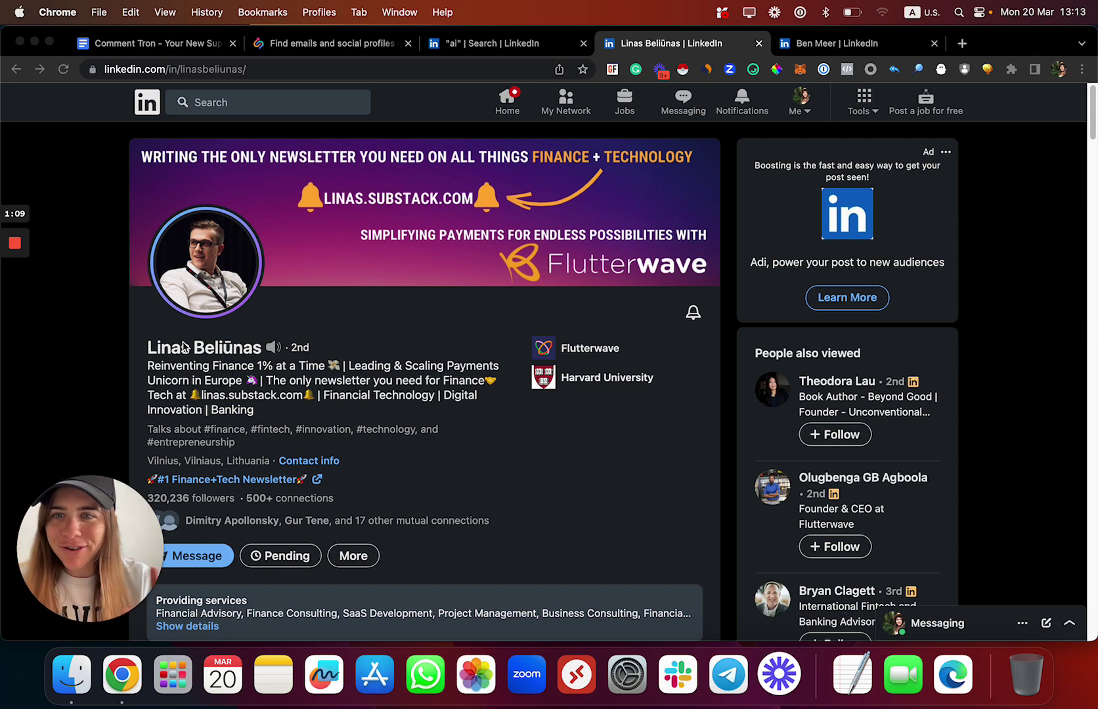
Scroll down the profile to its recent Activity posts.
scroll(184, 346, "down", 3)
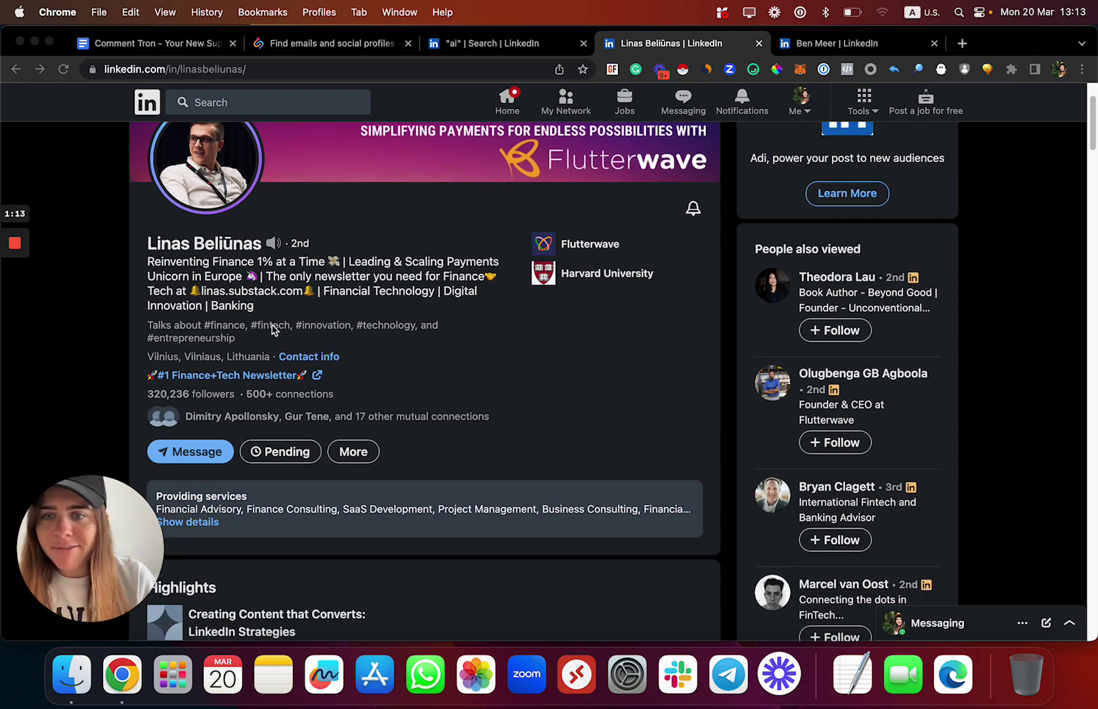
scroll(275, 326, "down", 10)
scroll(275, 329, "down", 3)
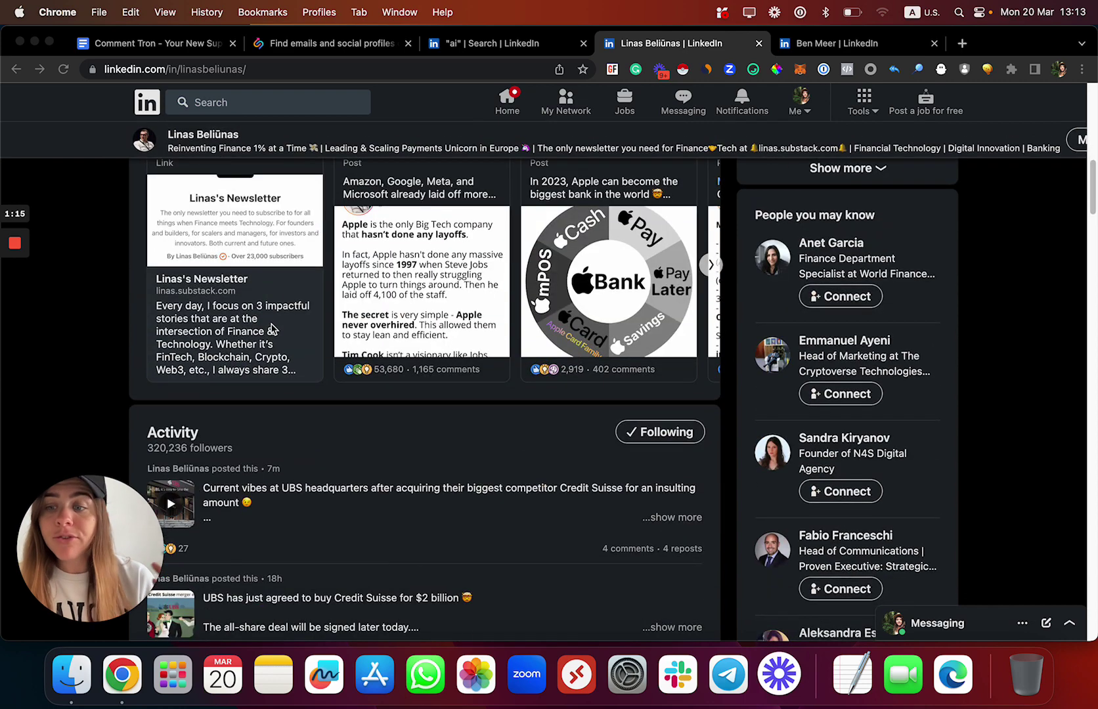
scroll(272, 328, "down", 3)
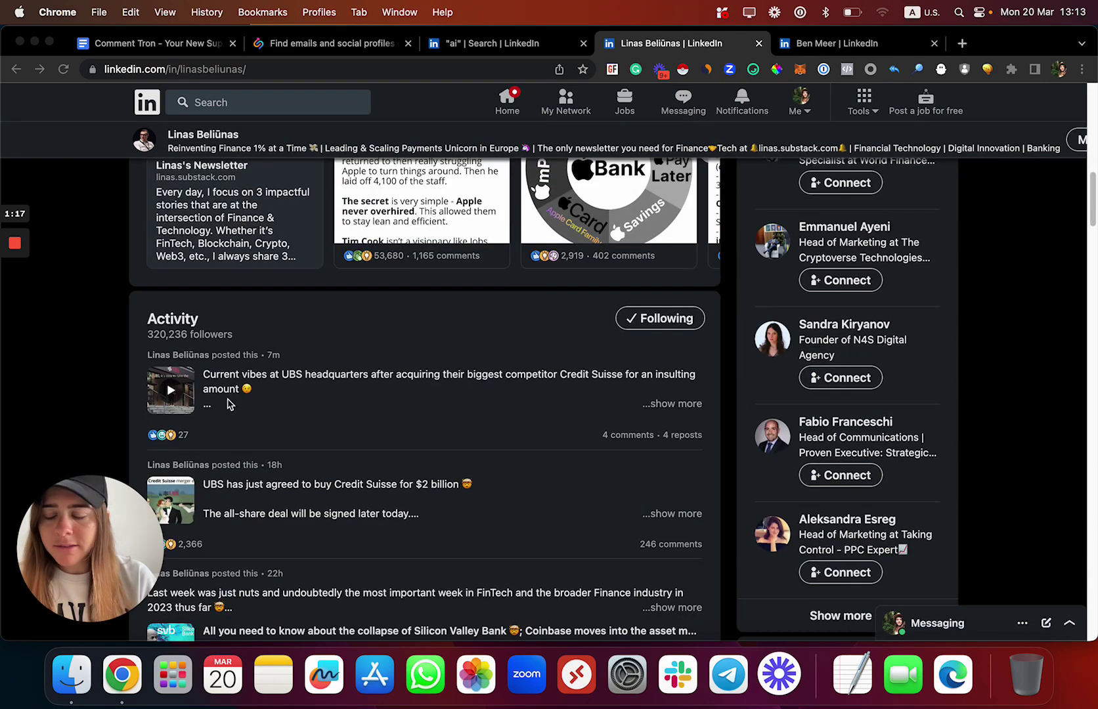
scroll(228, 398, "down", 3)
scroll(236, 354, "up", 2)
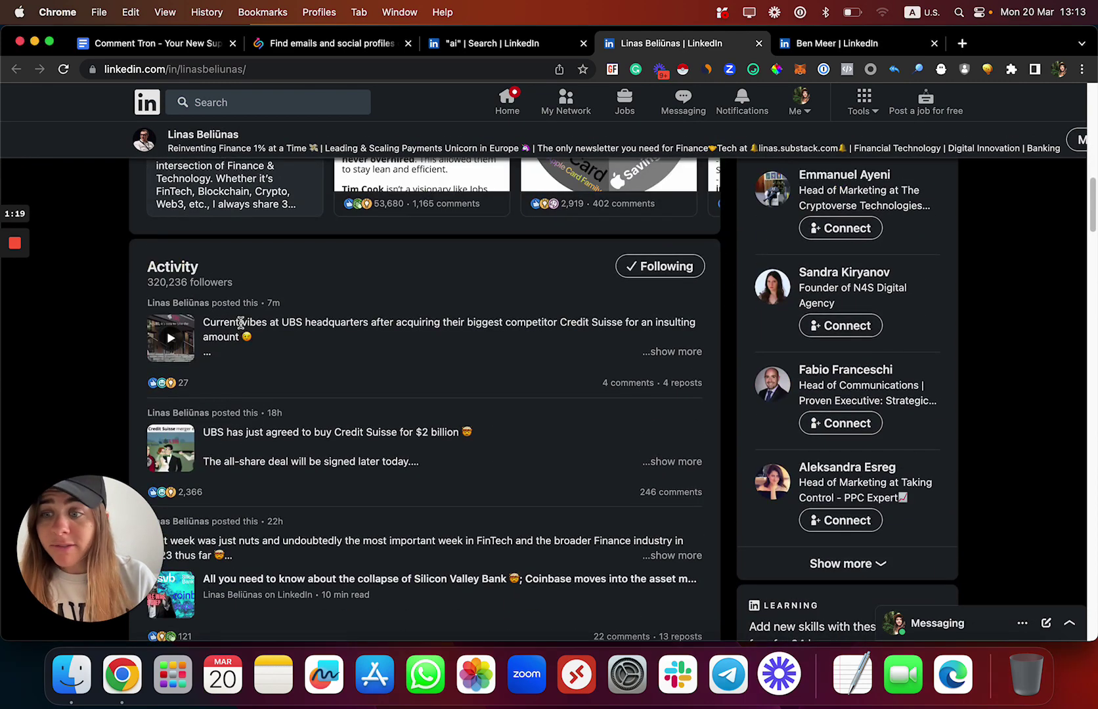
scroll(259, 384, "down", 5)
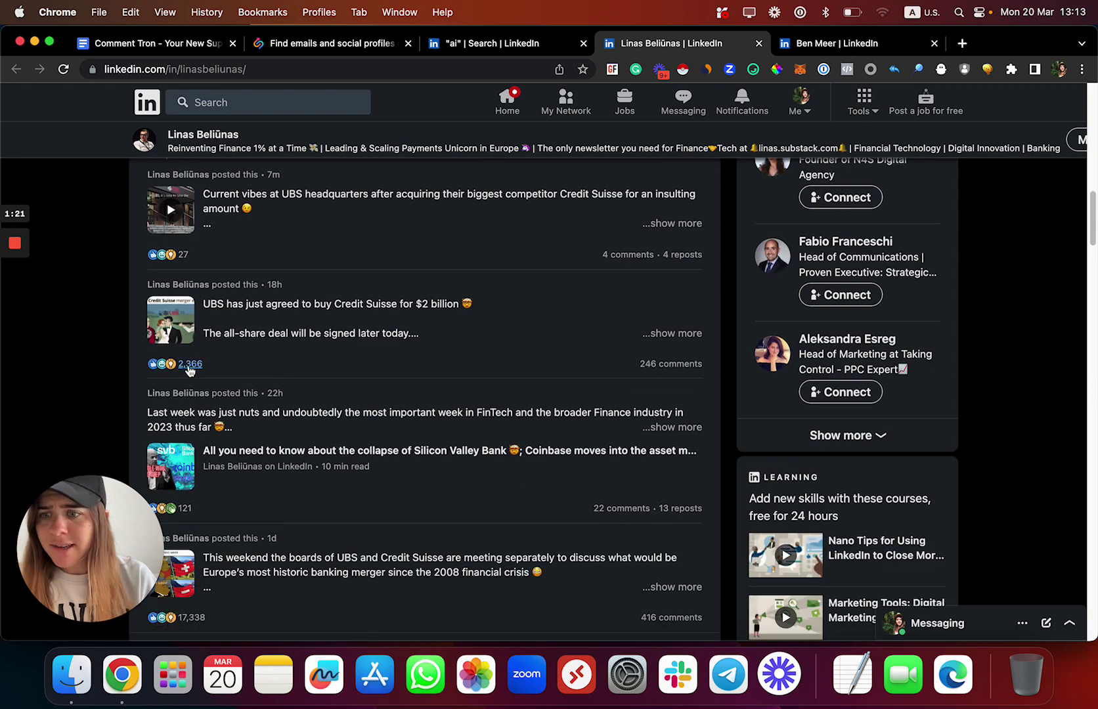
scroll(186, 408, "down", 2)
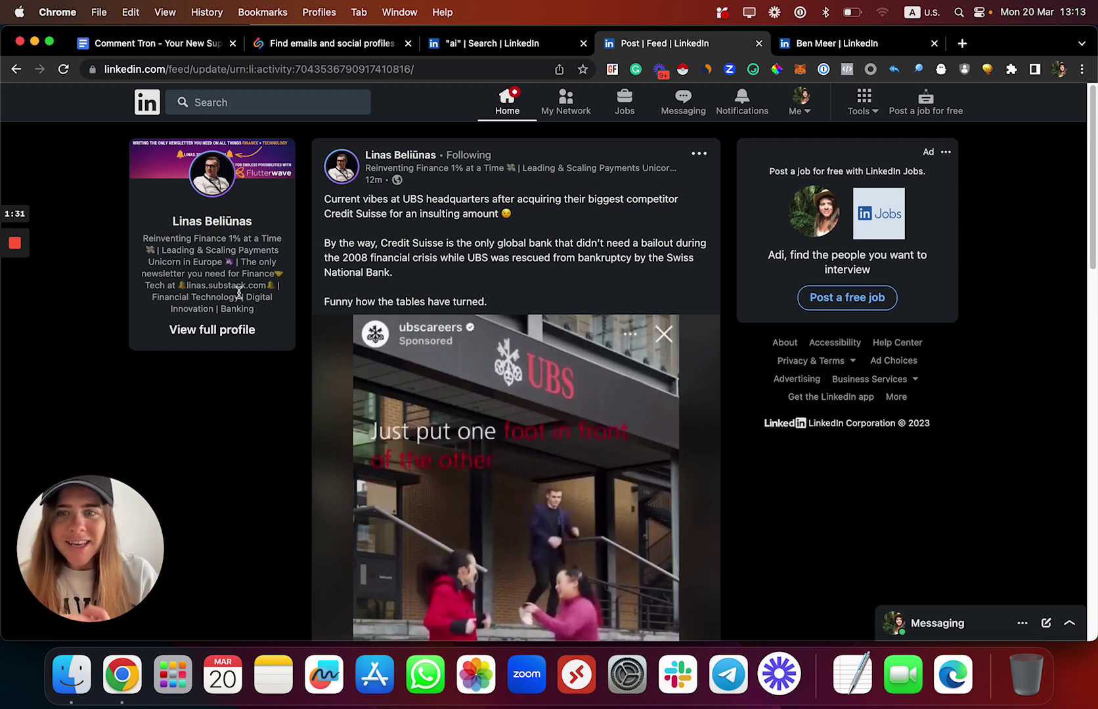
Like the UBS–Credit Suisse post and publish the generated comment praising the market's transformative power.
left_click_drag(328, 234, 384, 248)
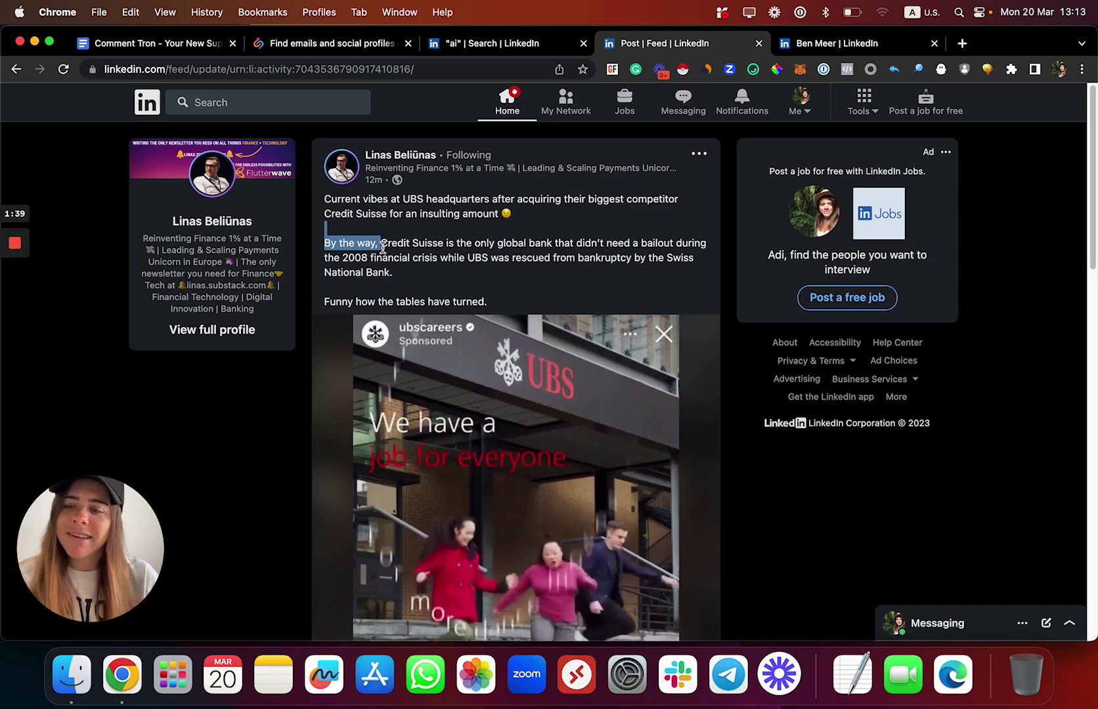
scroll(649, 179, "down", 10)
scroll(648, 179, "up", 4)
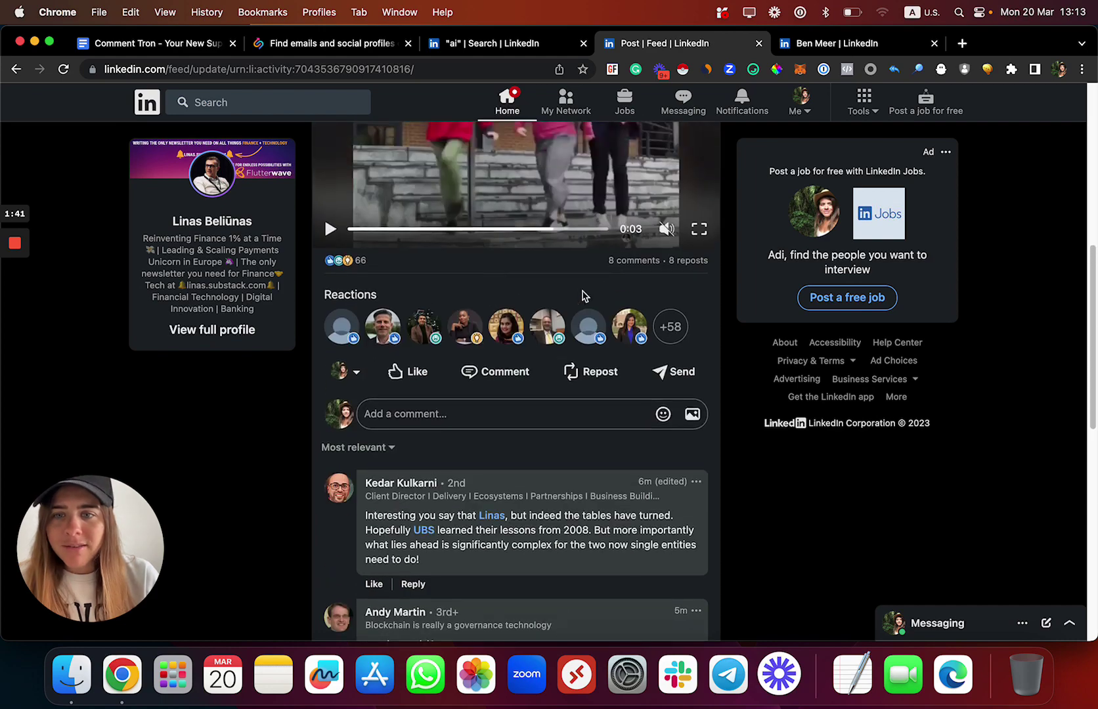
scroll(507, 343, "up", 7)
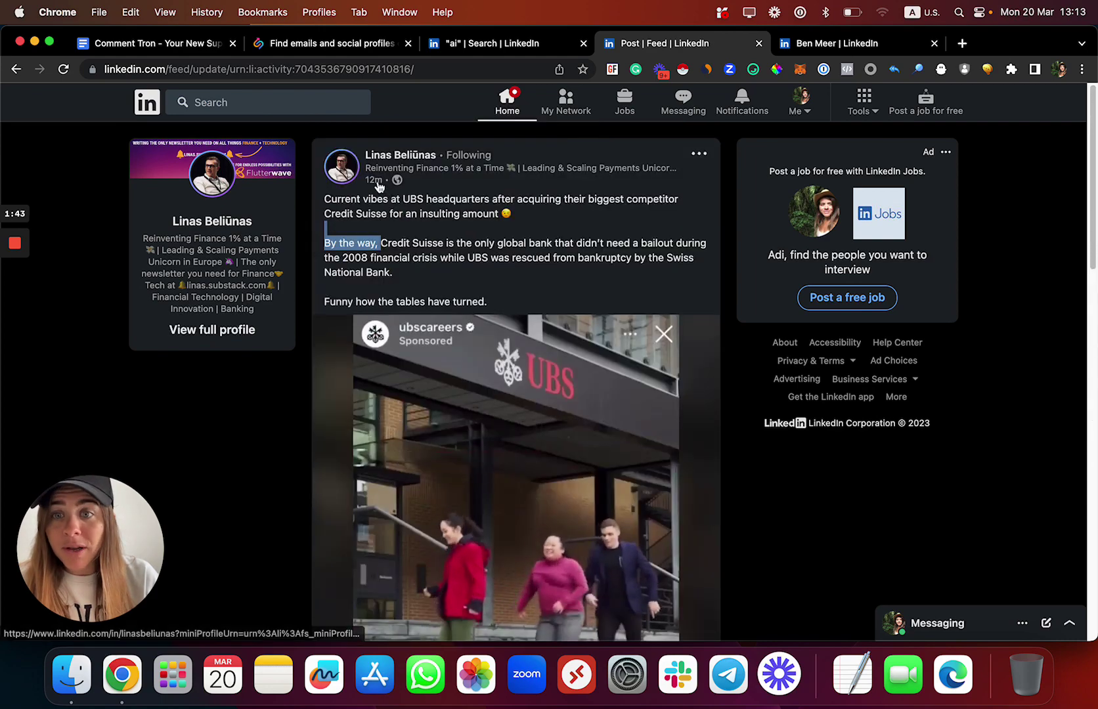
scroll(422, 339, "down", 9)
left_click(419, 339)
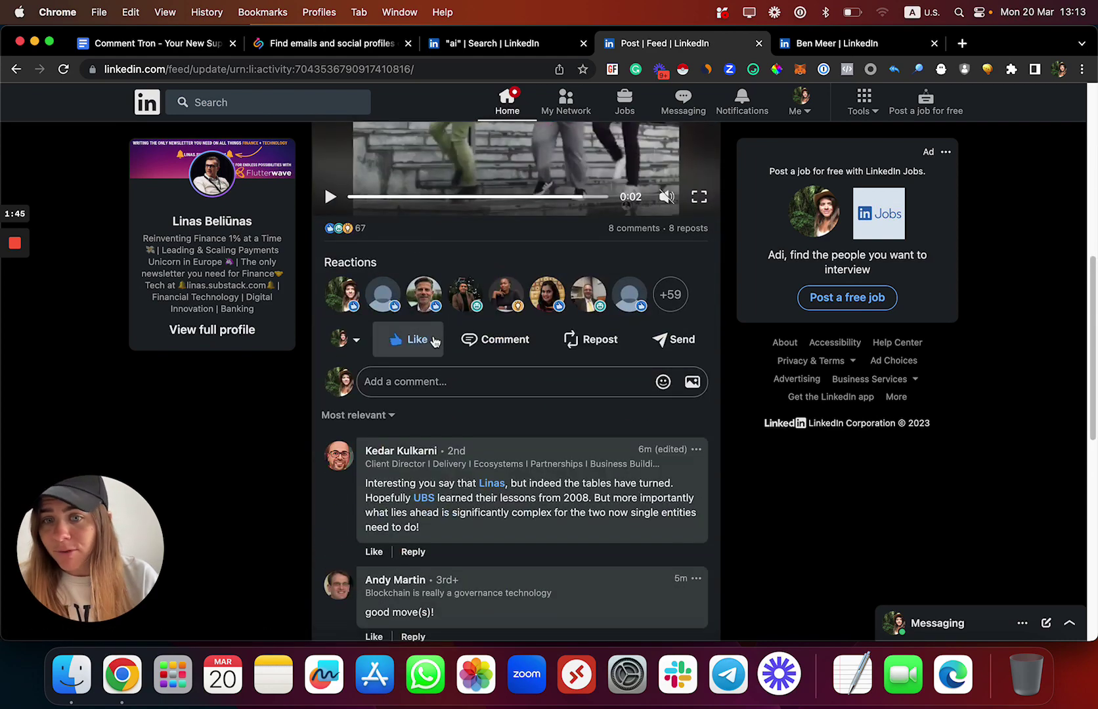
left_click(471, 343)
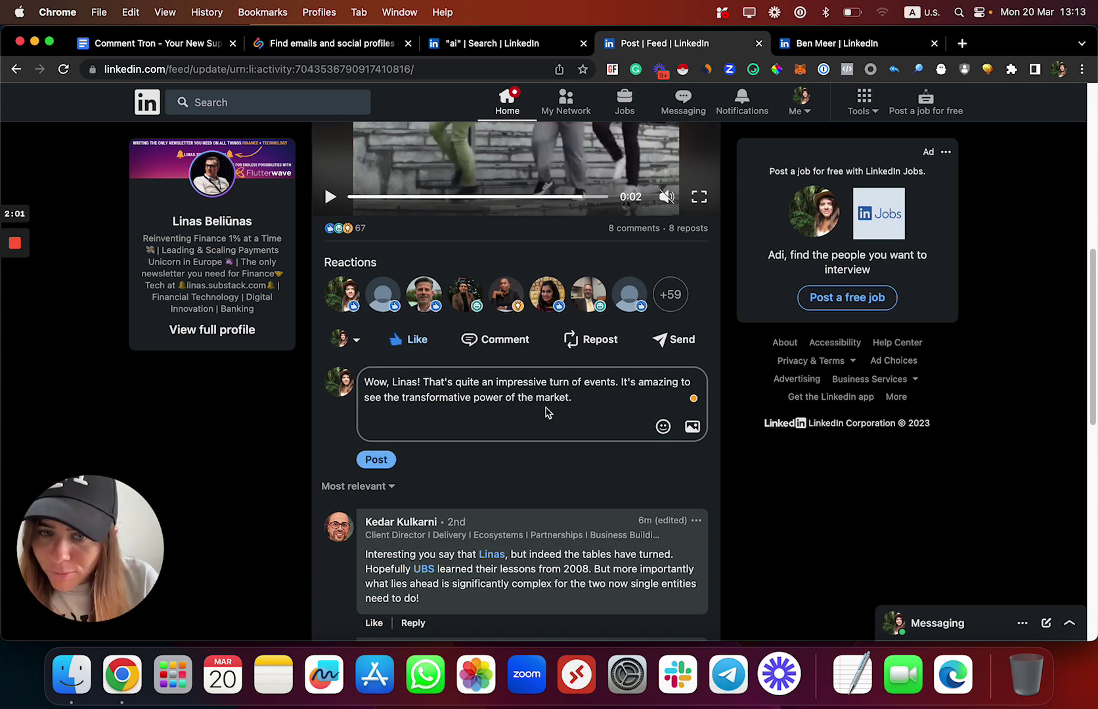
left_click(388, 460)
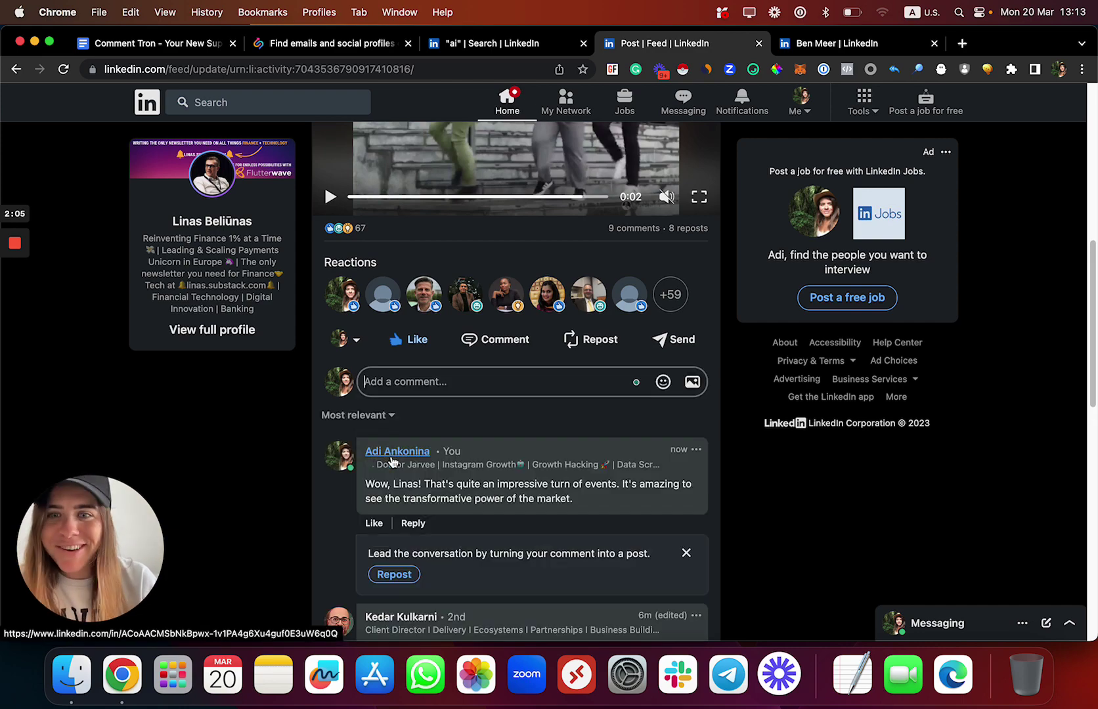
Generate a new CommenTron comment draft on the post and select its text.
scroll(392, 462, "up", 5)
scroll(414, 460, "down", 5)
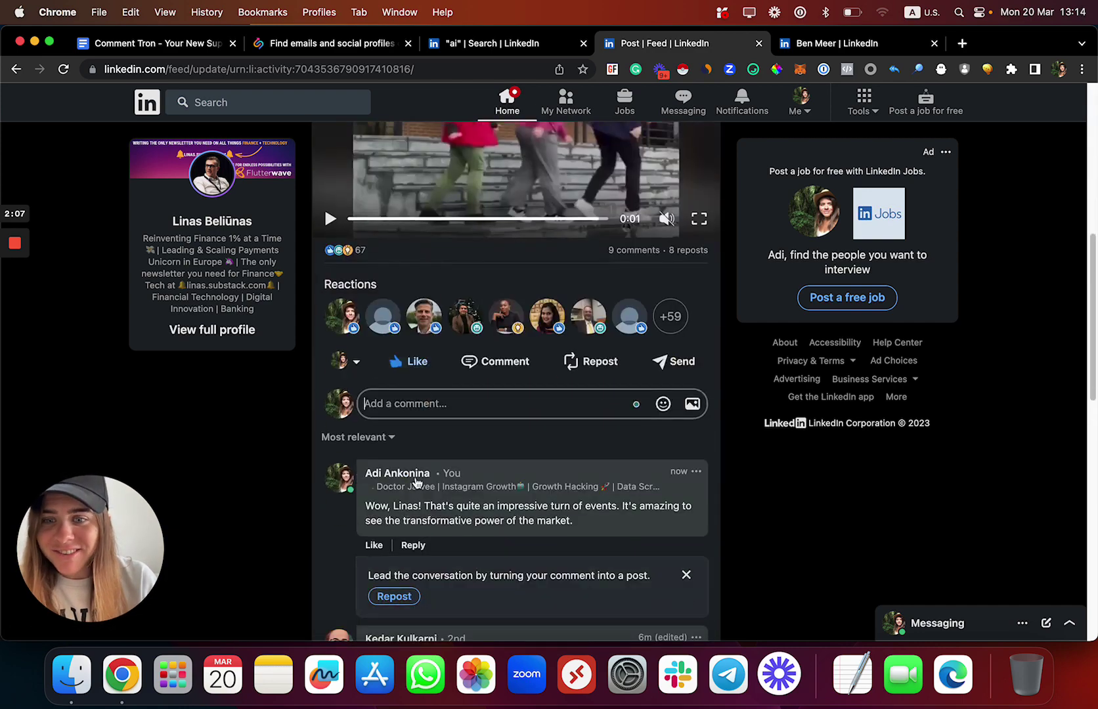
left_click(473, 362)
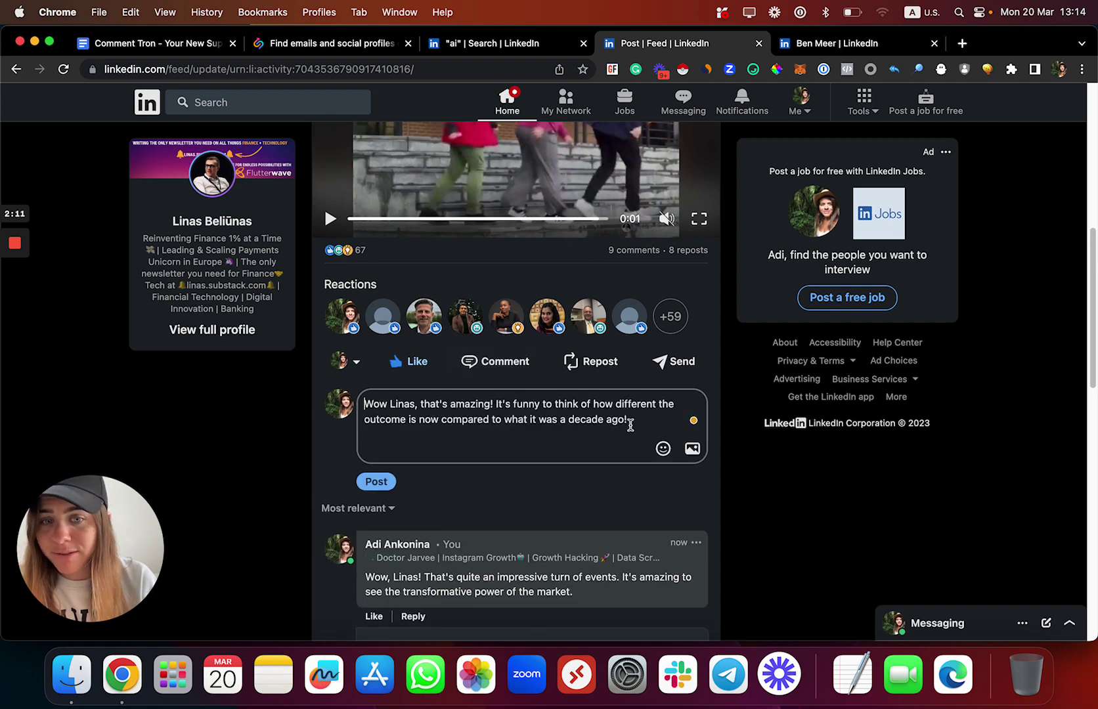
key("super+a")
Publish a generated reply under the UBS 2008-lessons comment, then open CommenTron's preferences.
scroll(412, 422, "down", 5)
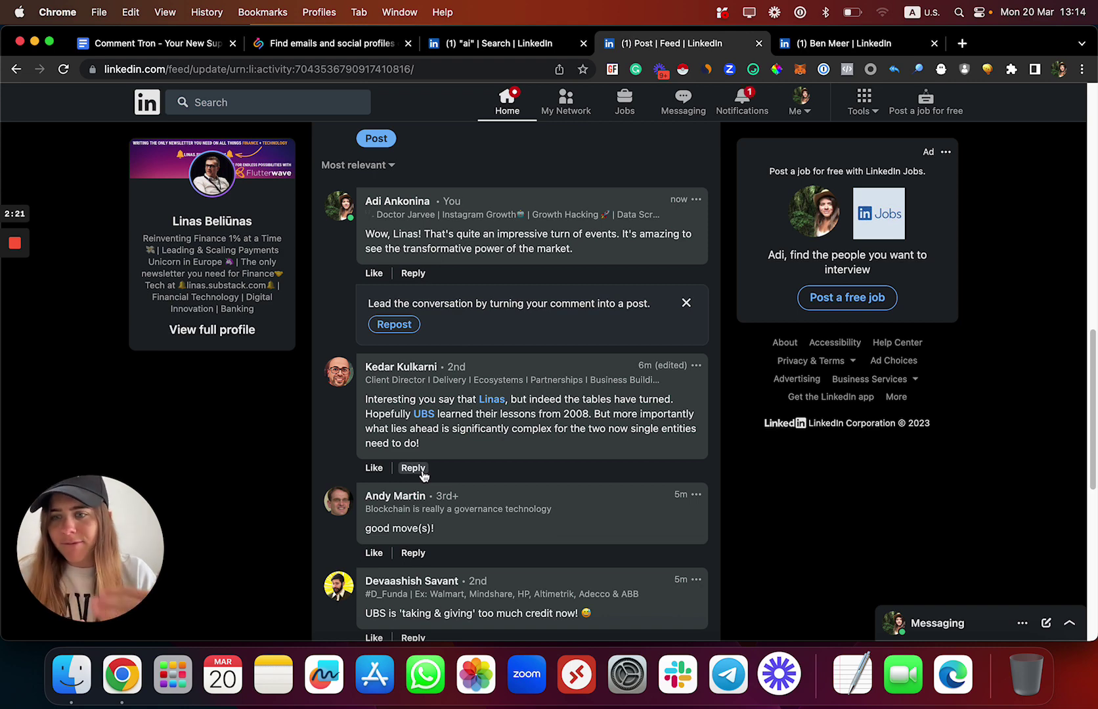
left_click(413, 469)
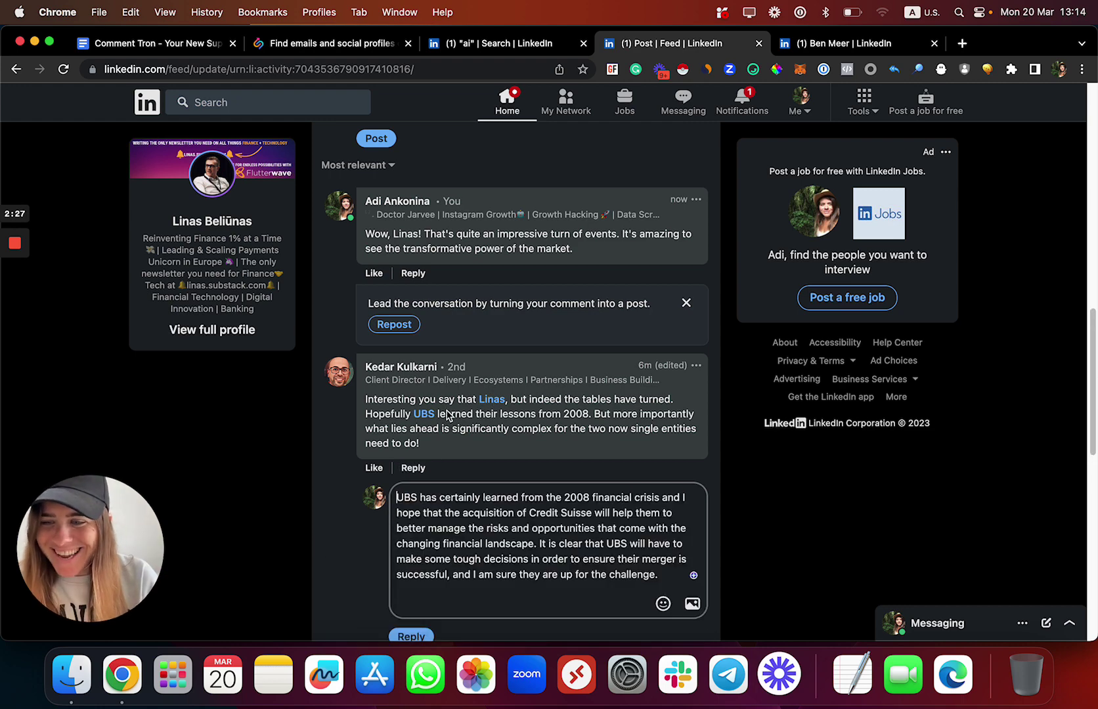
scroll(482, 391, "down", 1)
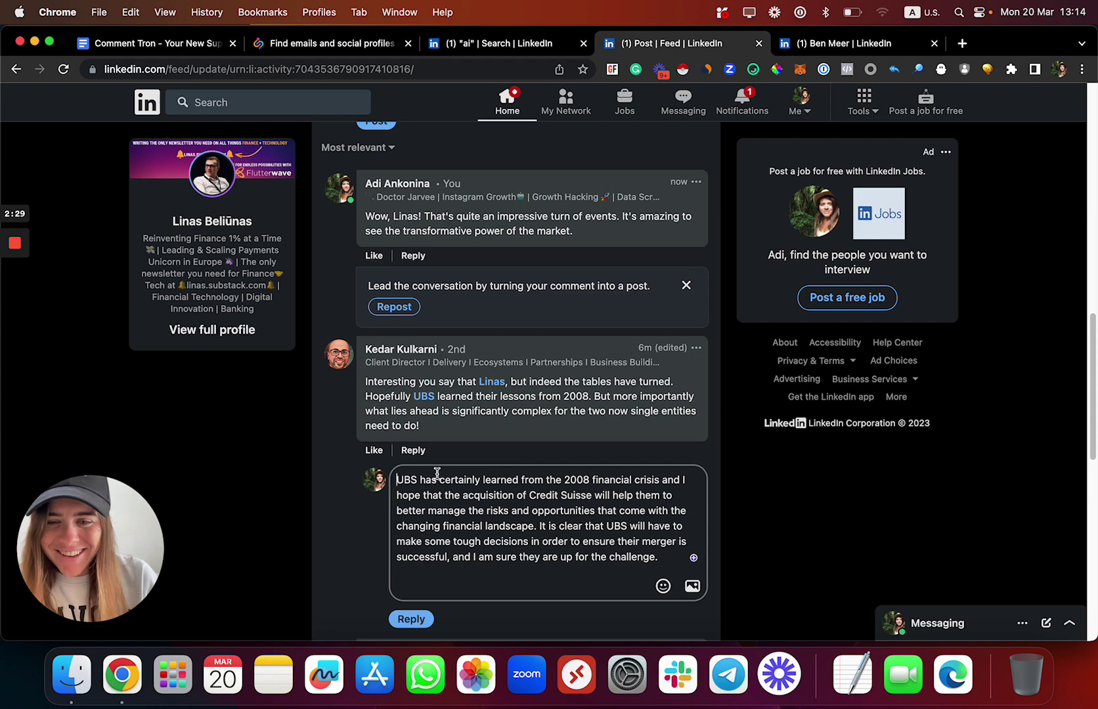
left_click_drag(437, 480, 613, 543)
left_click(613, 543)
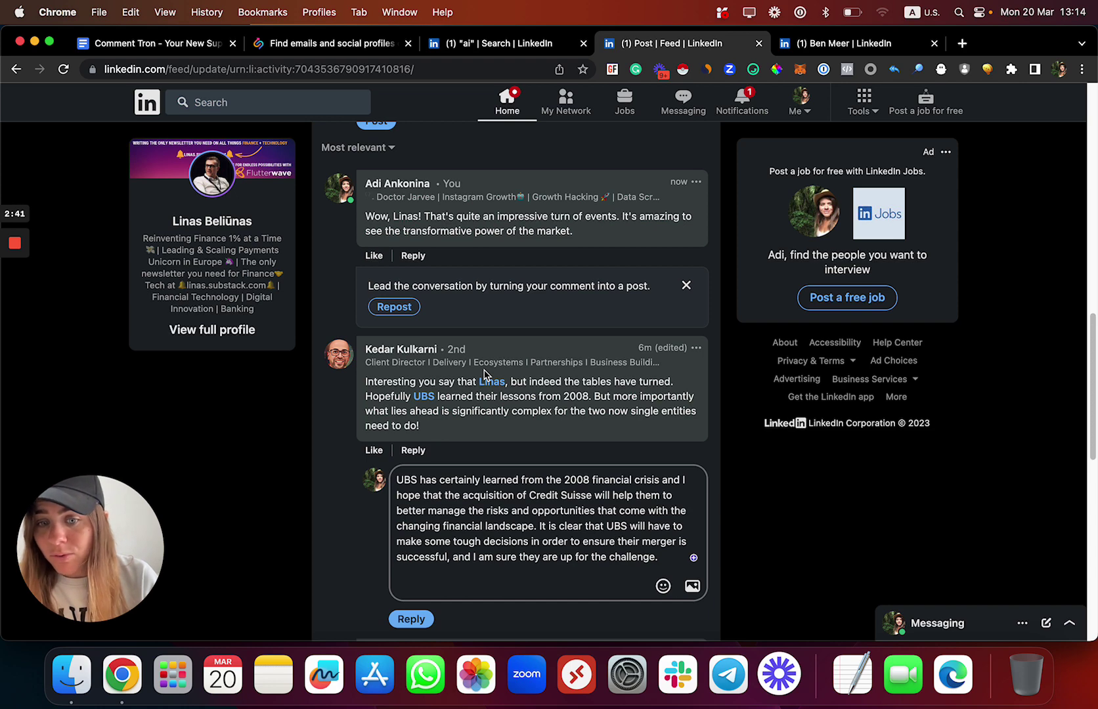
left_click(414, 619)
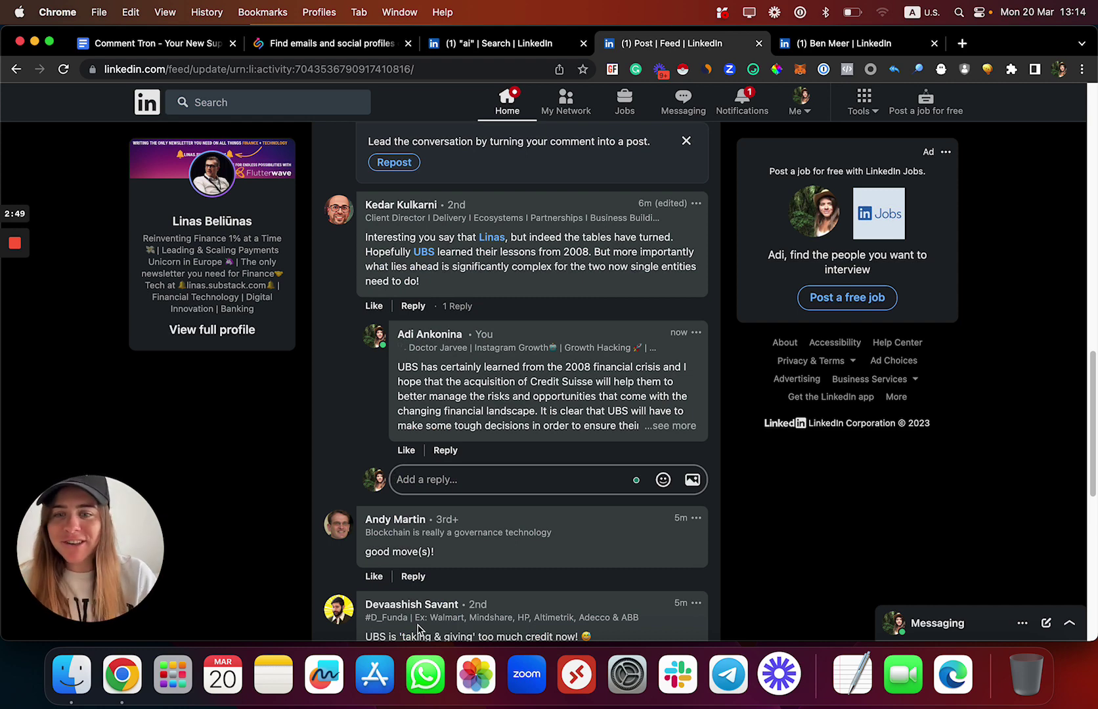
scroll(476, 373, "up", 10)
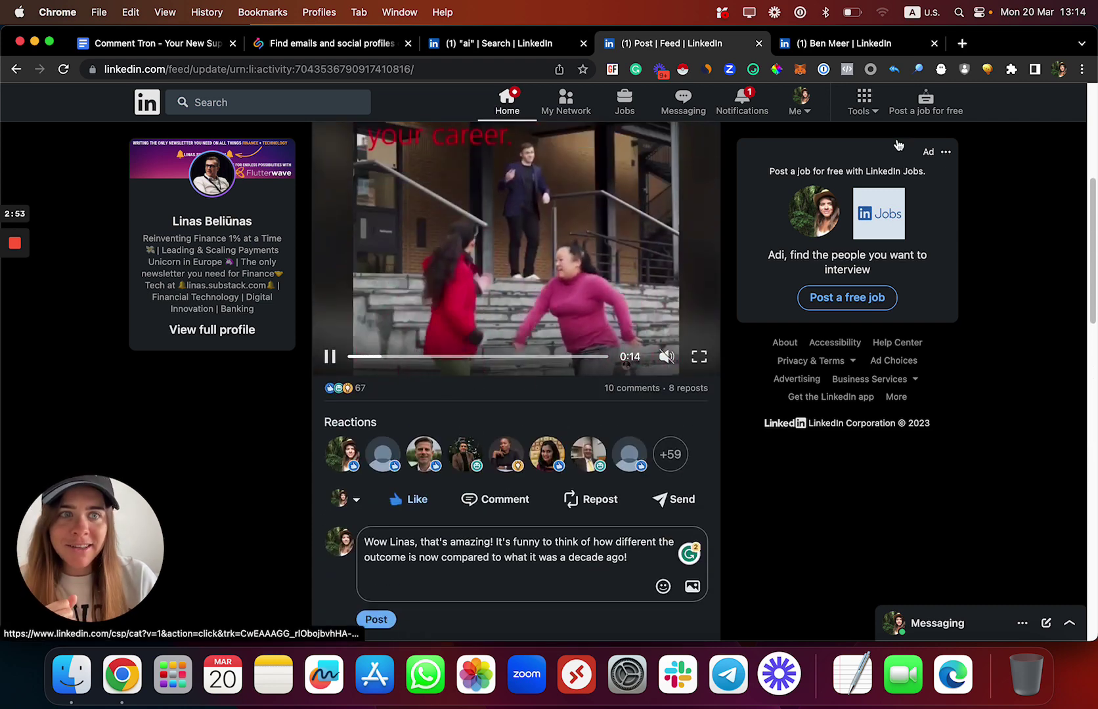
left_click(988, 70)
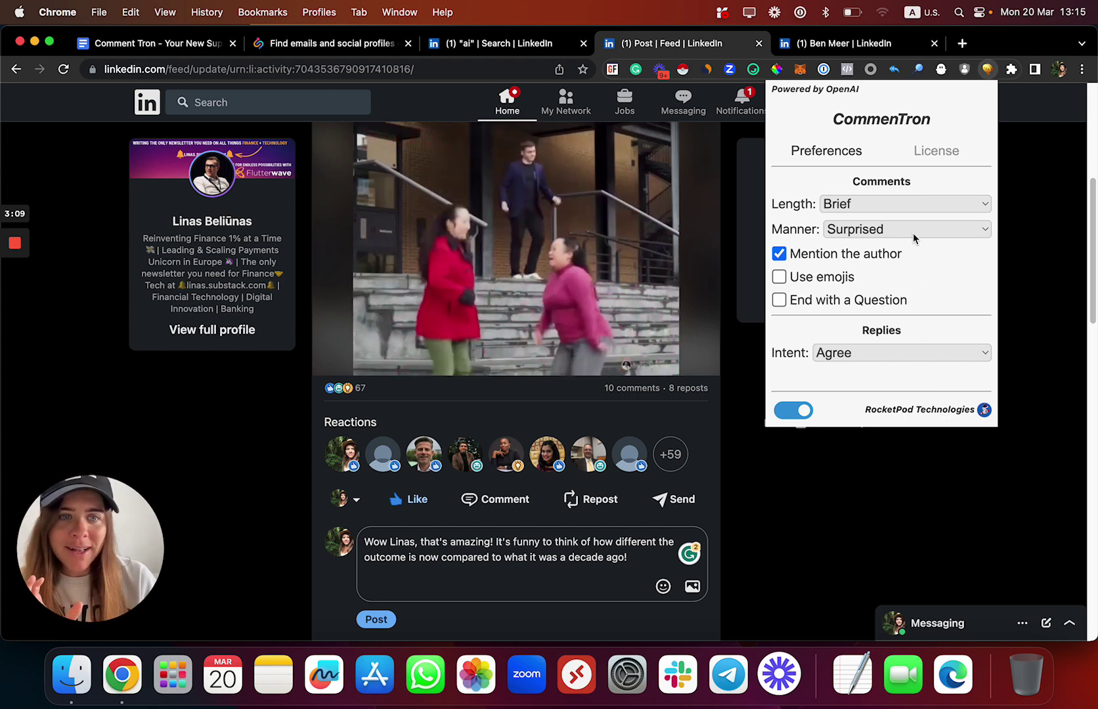
Set CommenTron to Brief length, Surprised manner, emojis on, end with a question, Agree intent.
left_click(837, 206)
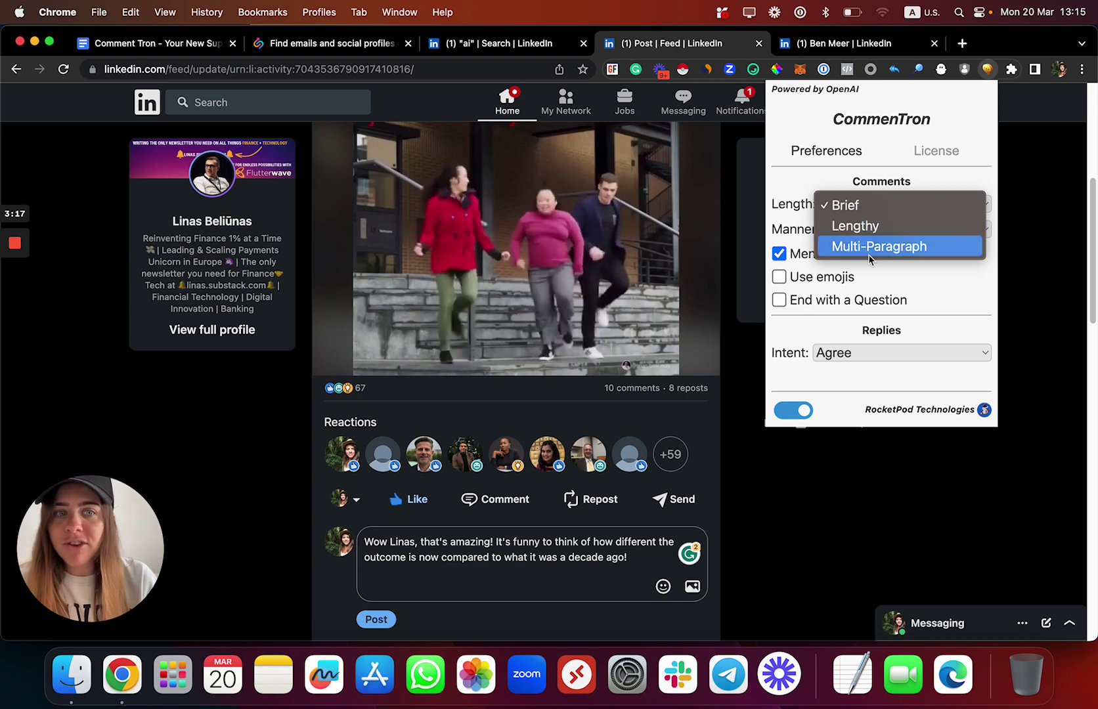
left_click(844, 206)
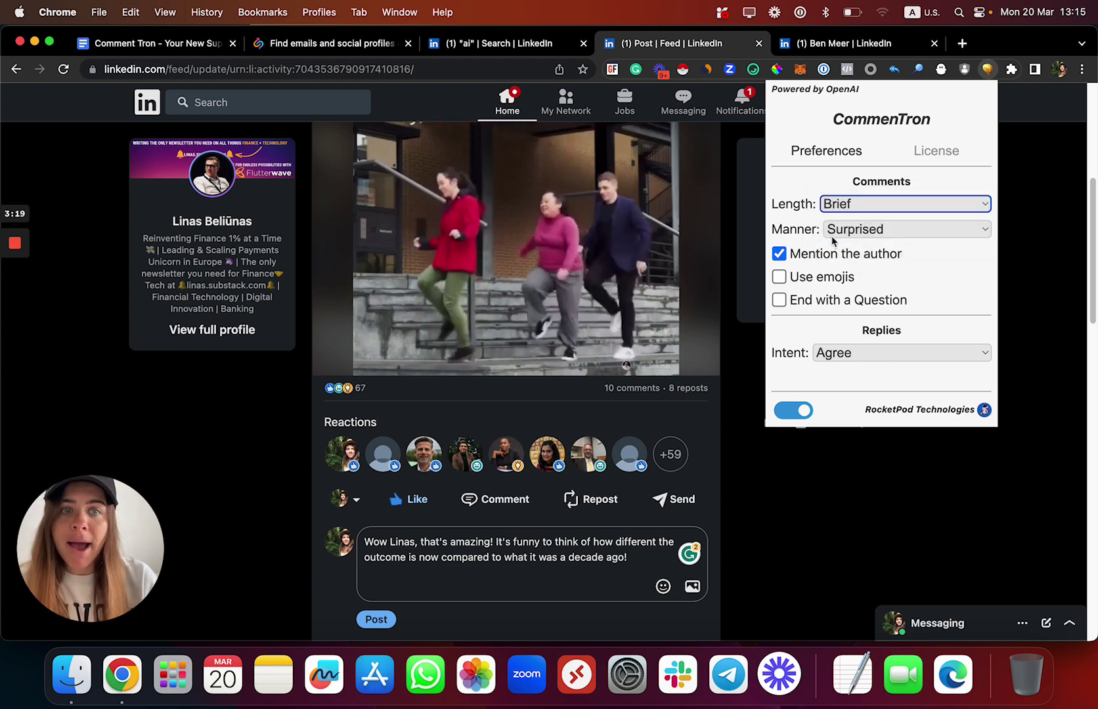
left_click(832, 241)
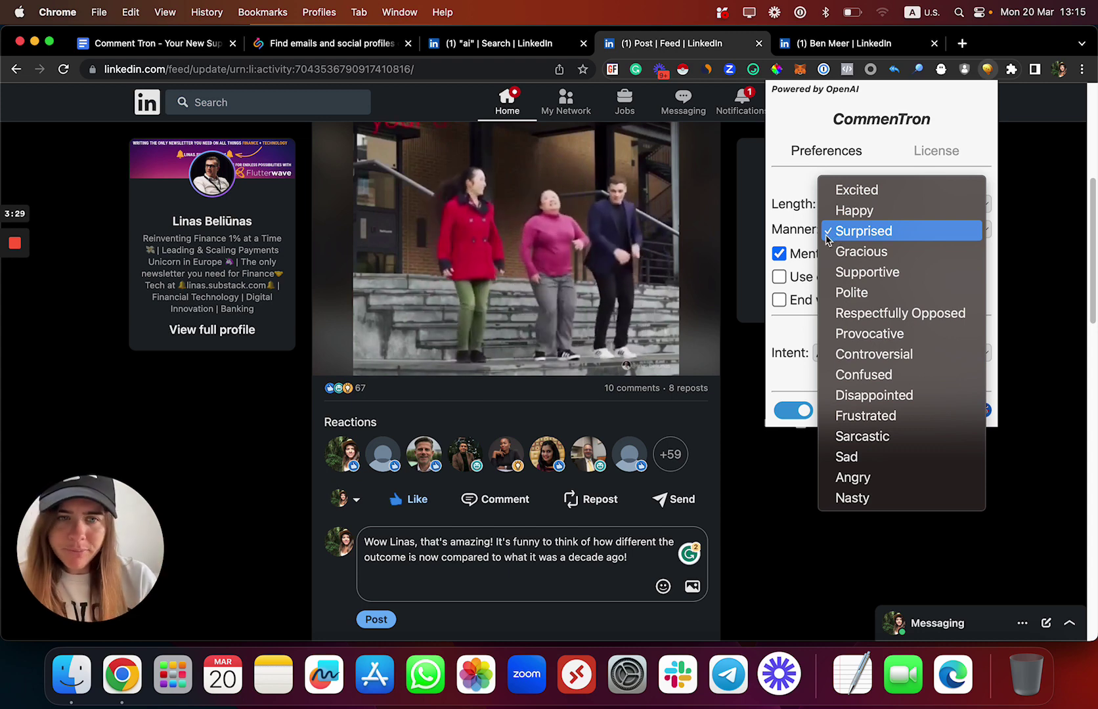
left_click(807, 238)
left_click(808, 279)
left_click(812, 300)
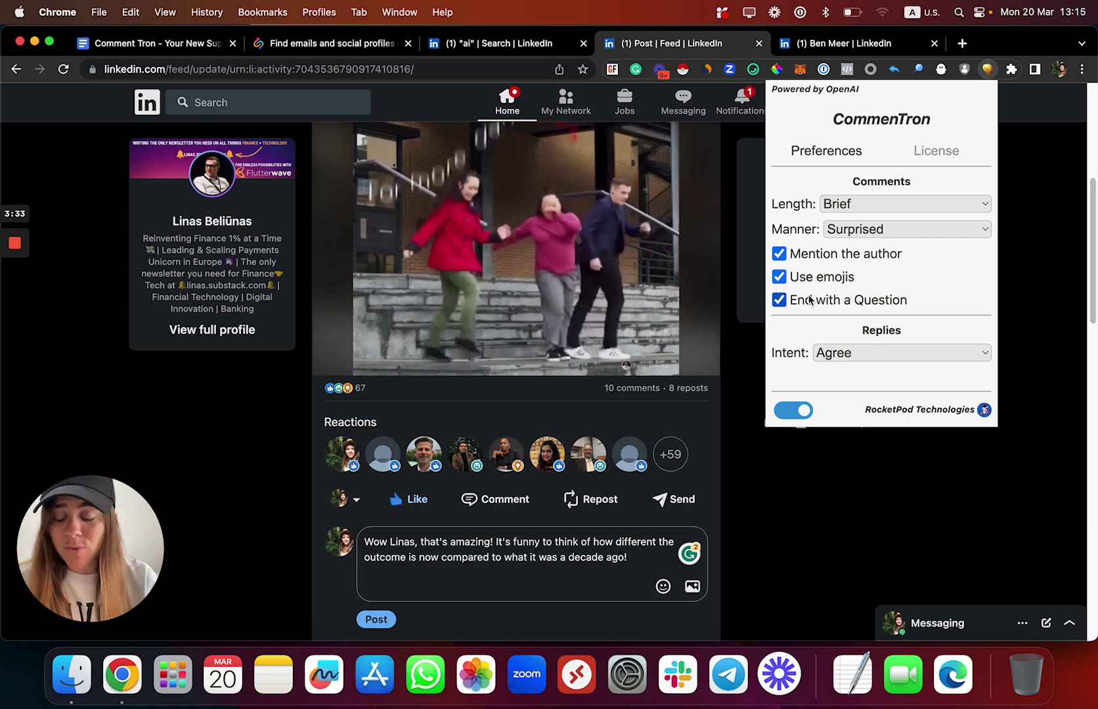
left_click(853, 355)
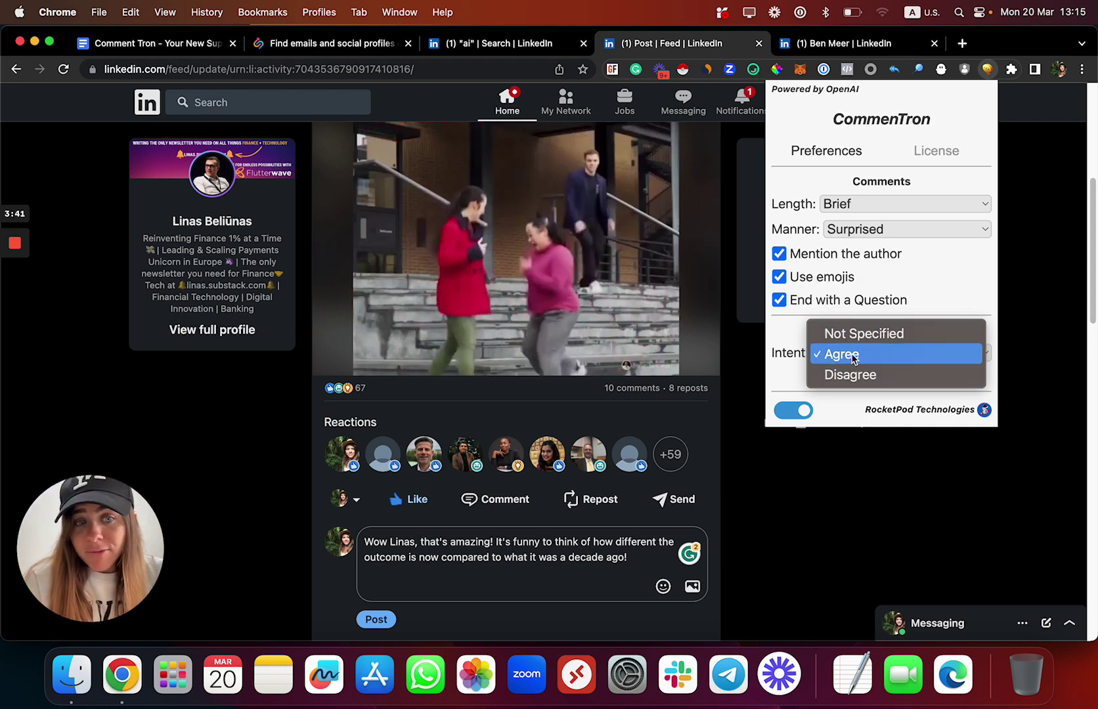
left_click(834, 369)
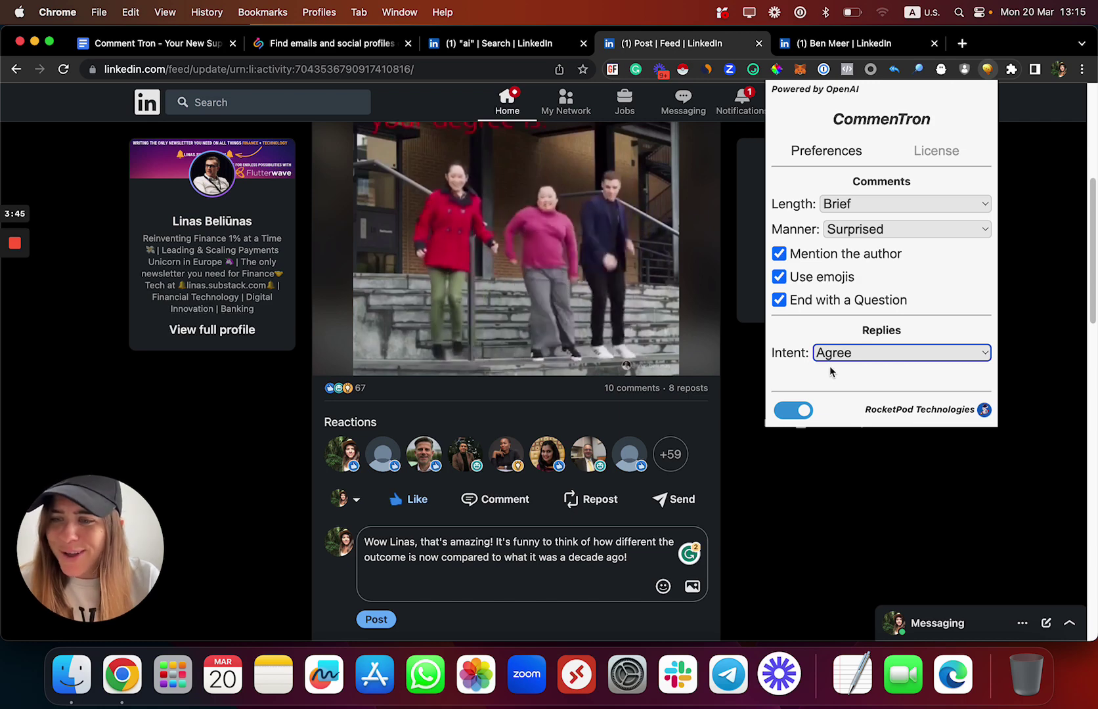
scroll(735, 351, "up", 5)
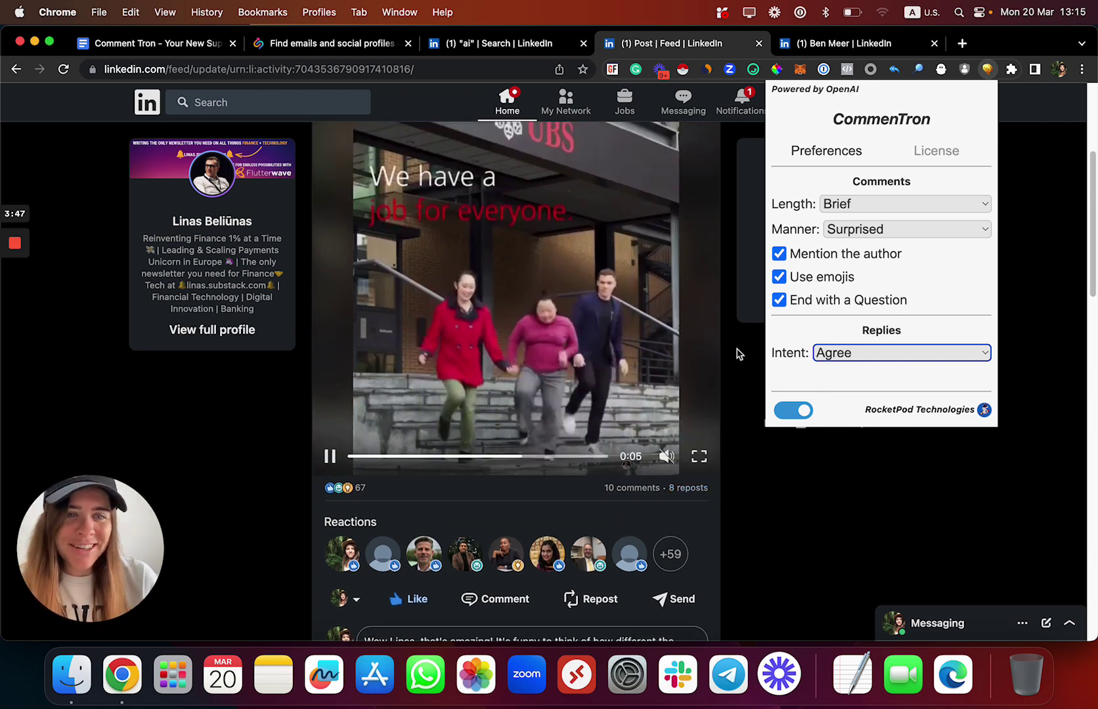
left_click(865, 205)
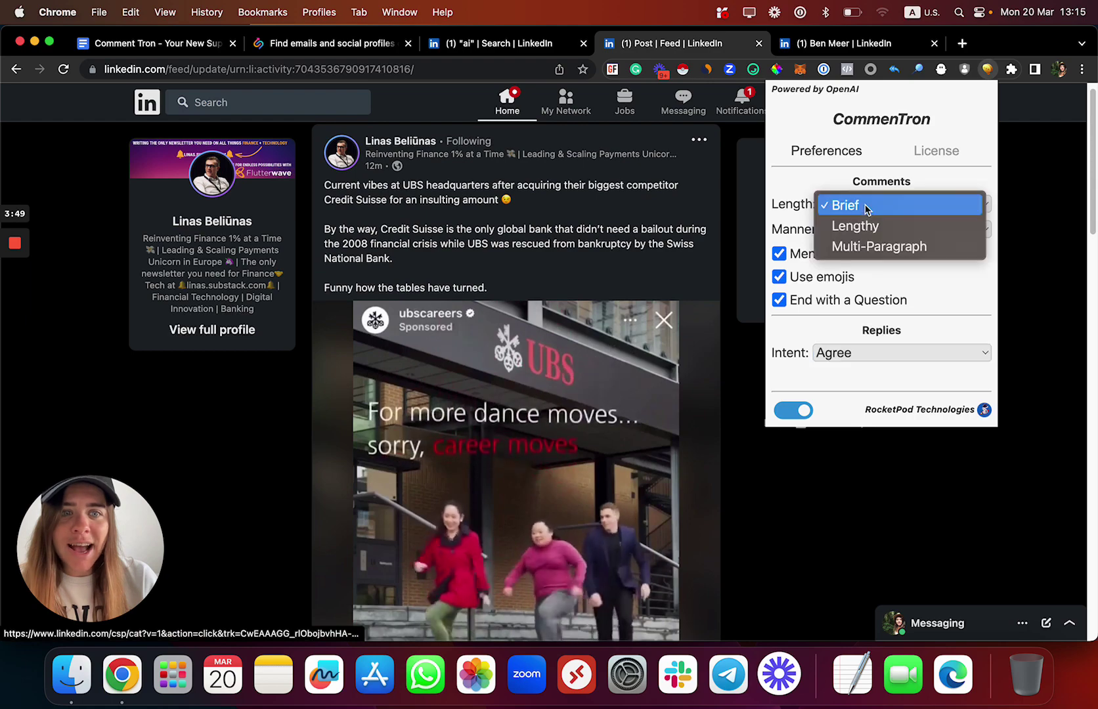
left_click(845, 205)
Return to the creator's profile and find the free-learning-websites post.
left_click(841, 42)
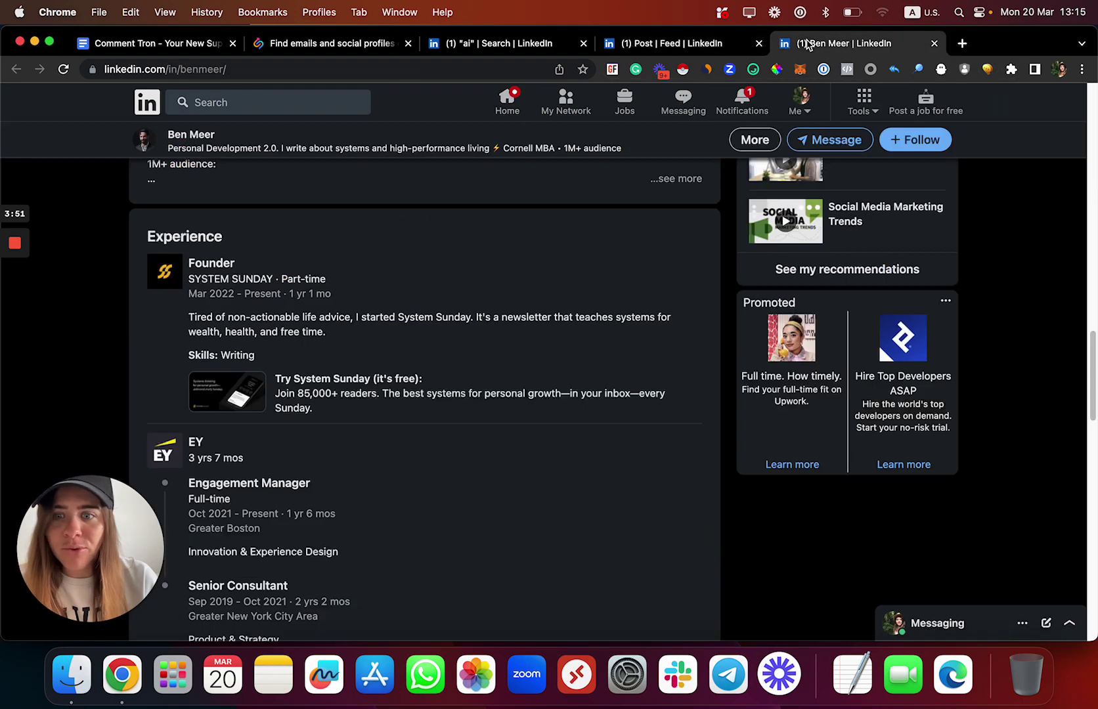
scroll(284, 337, "up", 6)
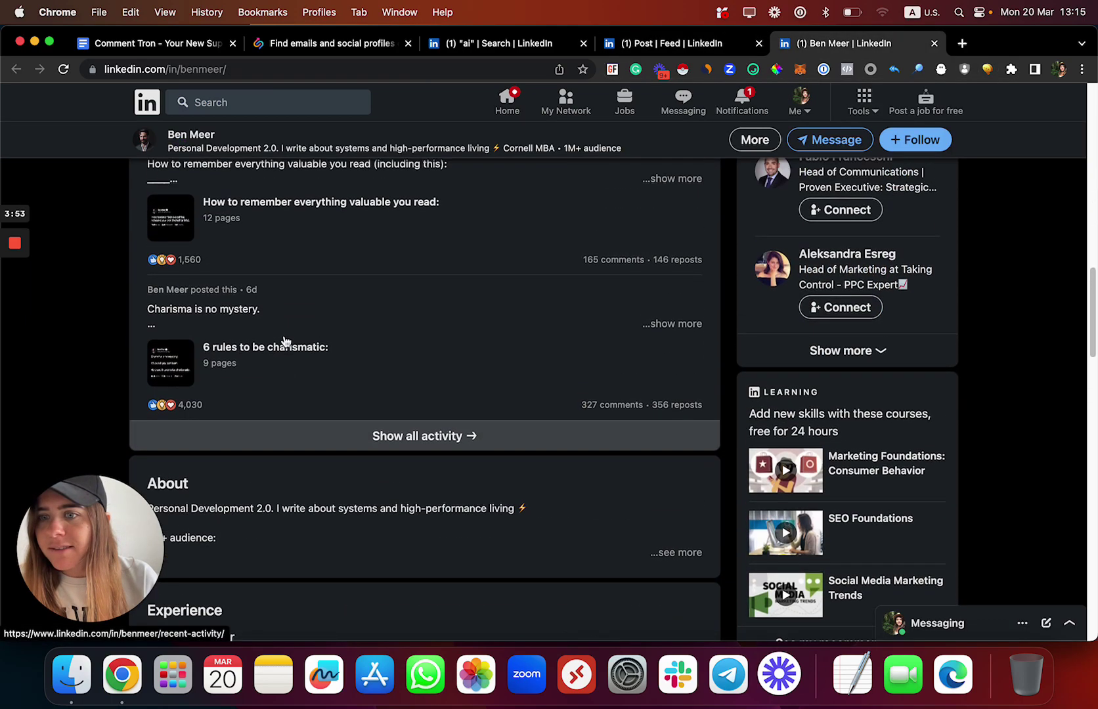
scroll(284, 341, "up", 7)
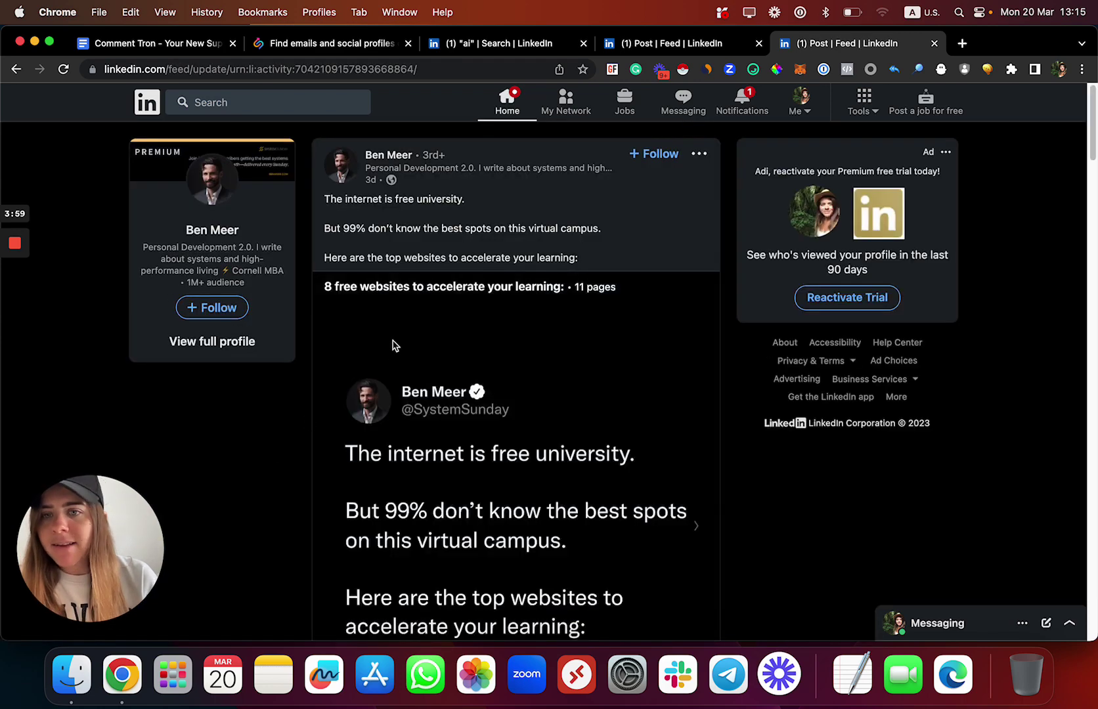
scroll(394, 345, "down", 6)
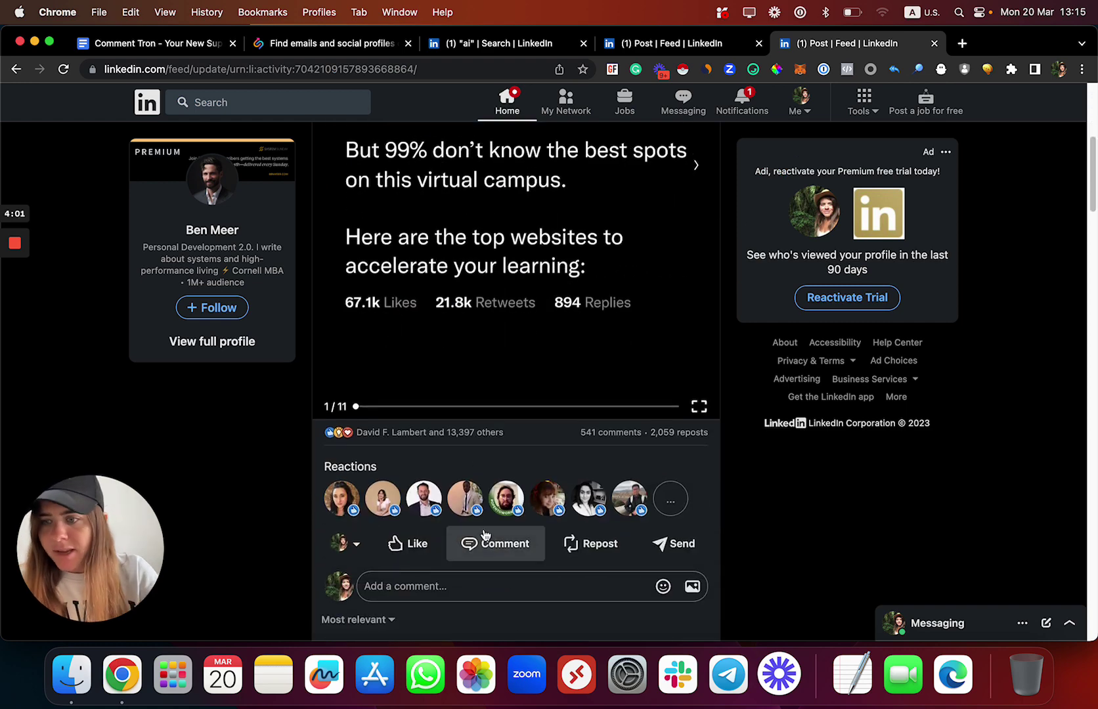
Publish the generated question comment on the free-learning-websites post and like it.
left_click(484, 540)
scroll(490, 527, "down", 2)
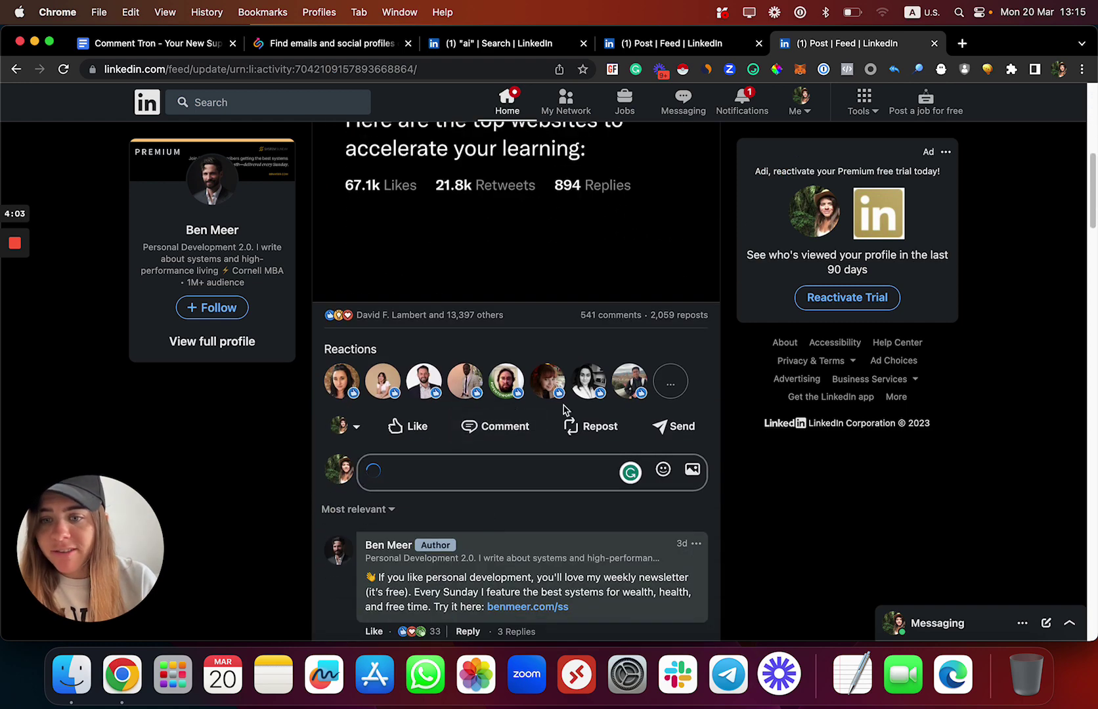
scroll(512, 420, "down", 2)
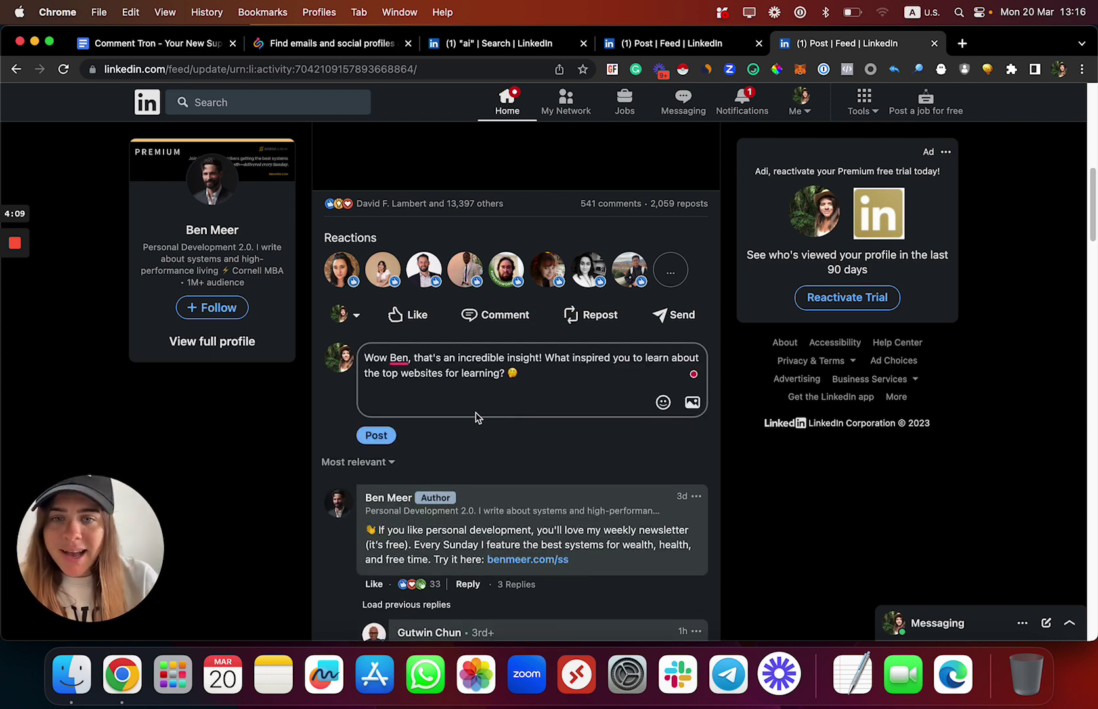
left_click_drag(512, 386, 410, 363)
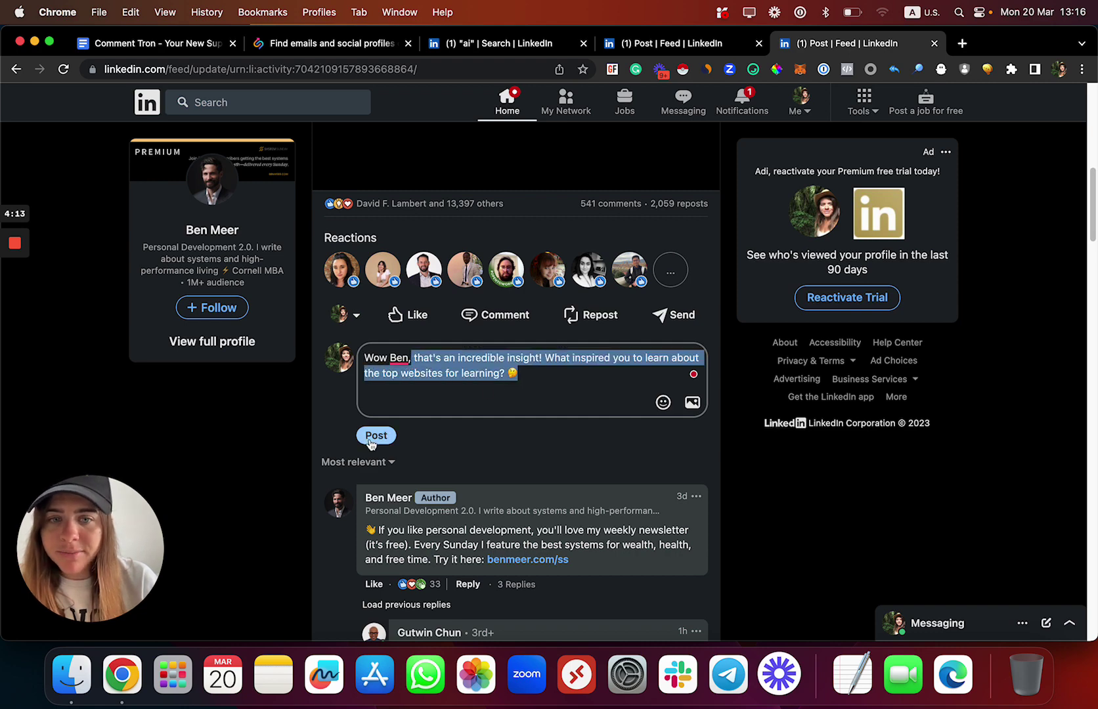
left_click(433, 387)
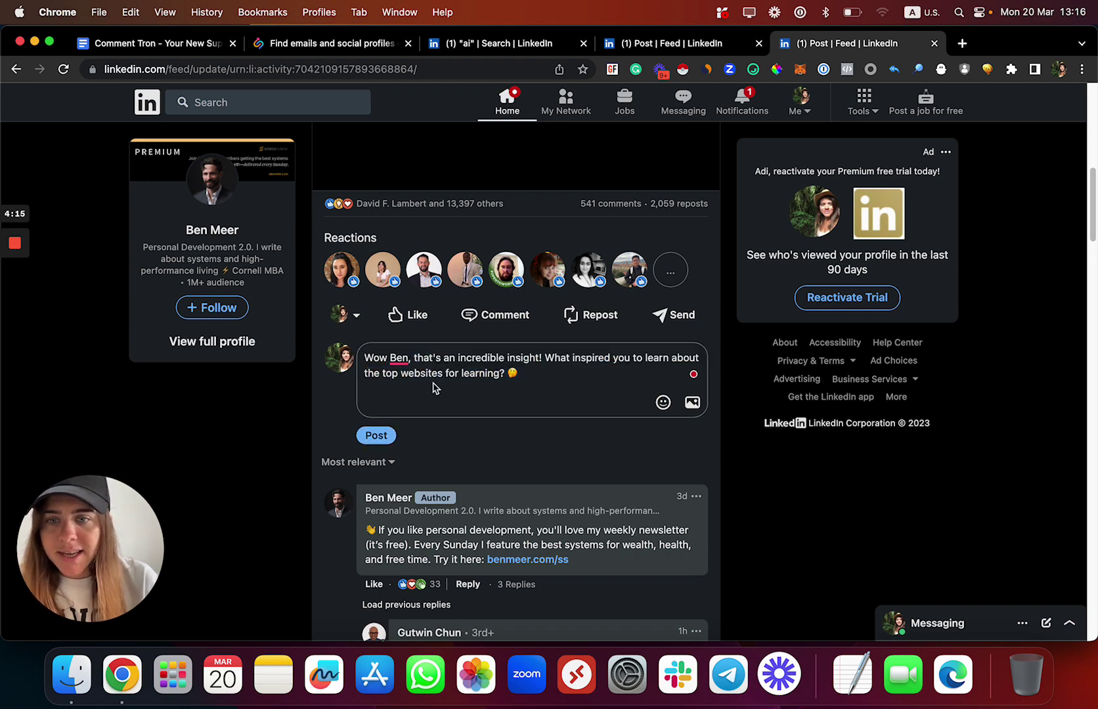
left_click(391, 433)
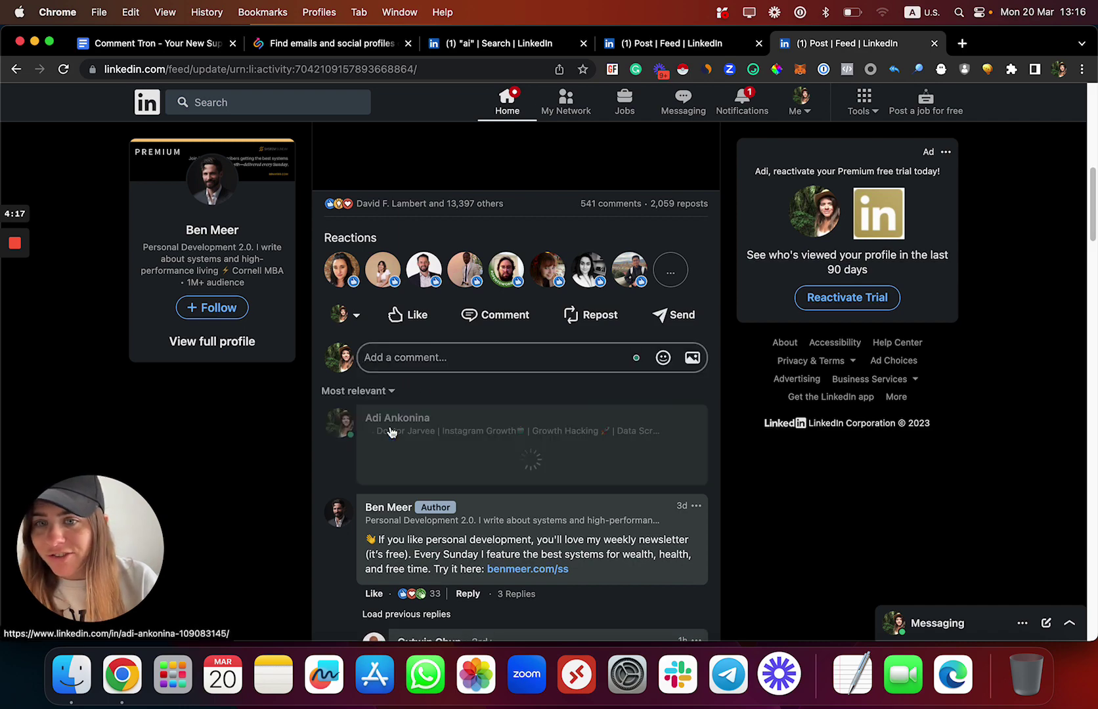
left_click(427, 327)
scroll(490, 426, "up", 5)
scroll(497, 427, "down", 8)
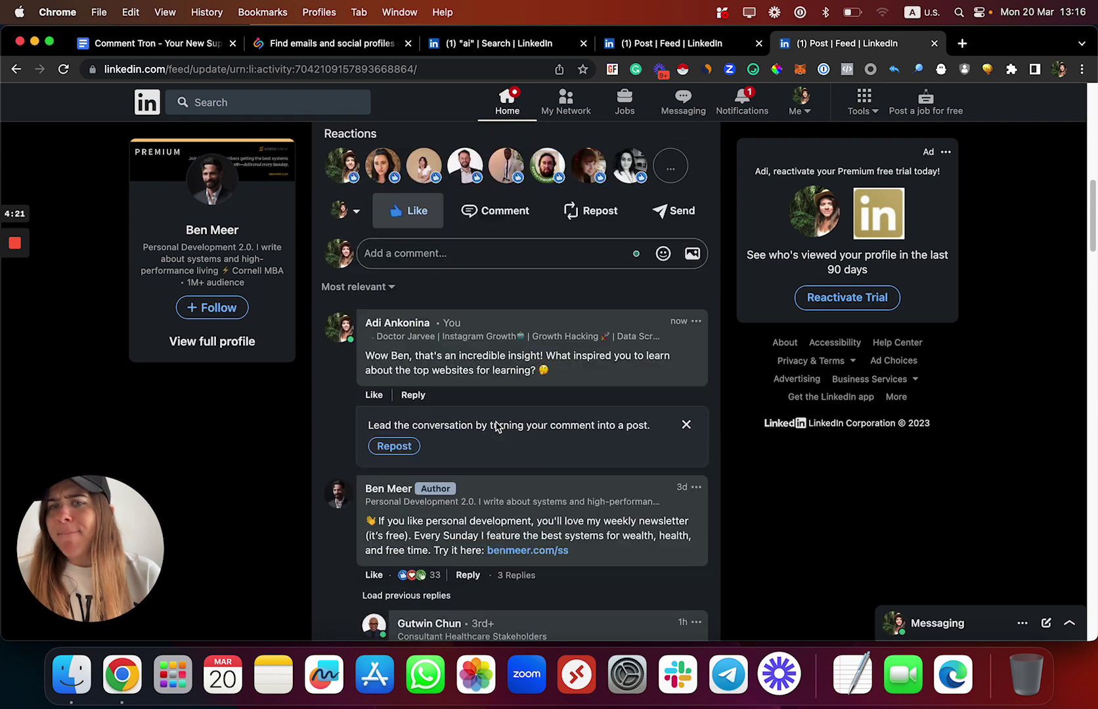
scroll(497, 425, "up", 2)
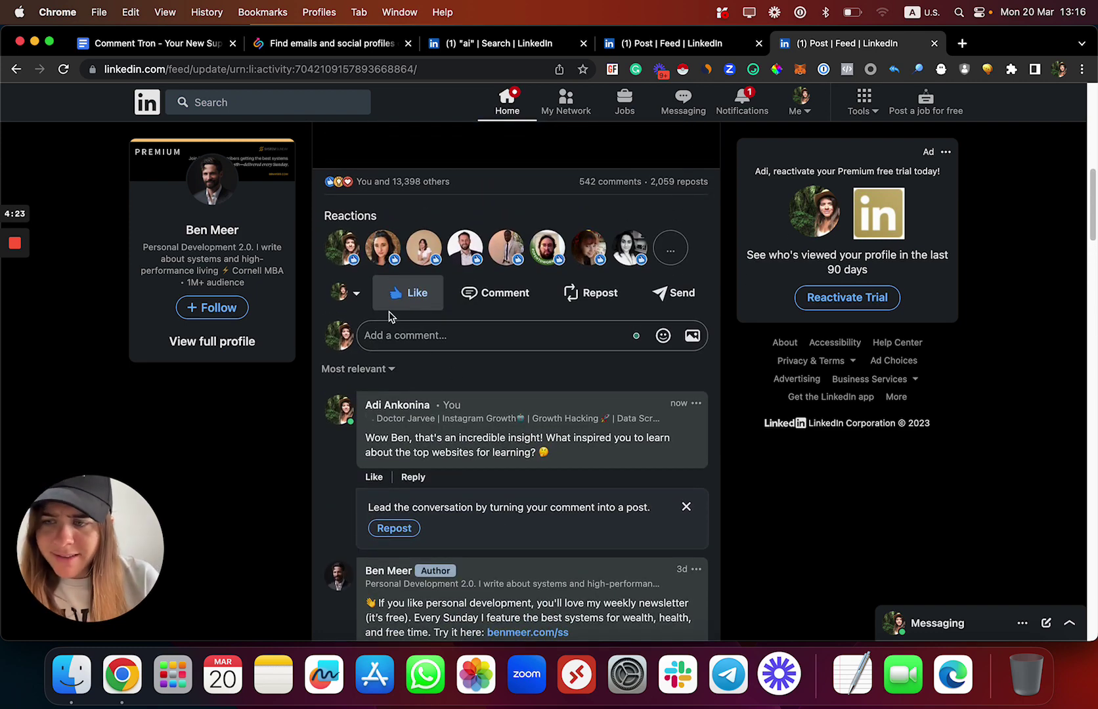
Switch the commenting identity to Doctor Jarvee and save the change.
left_click(355, 293)
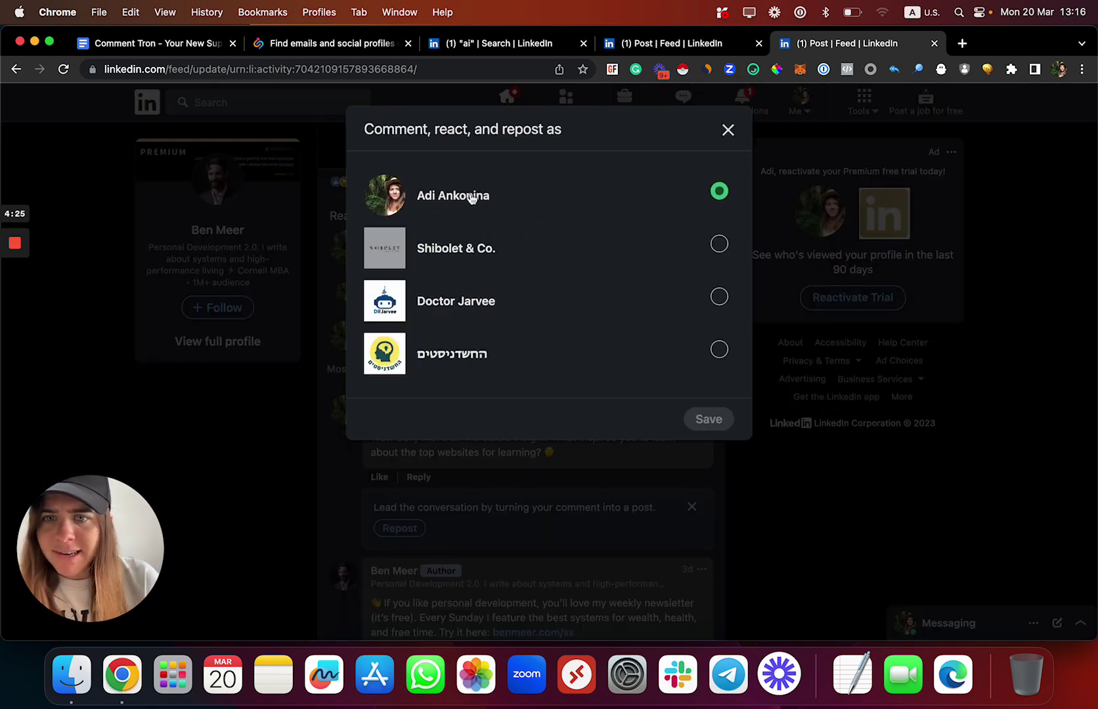
left_click(458, 303)
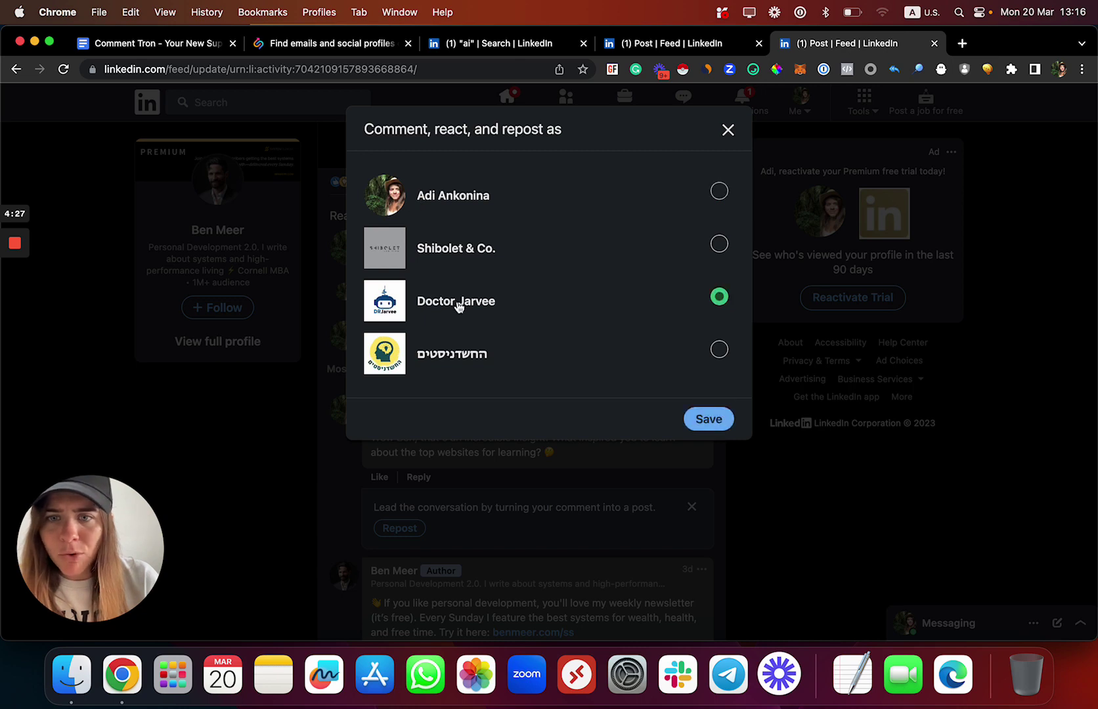
left_click(686, 420)
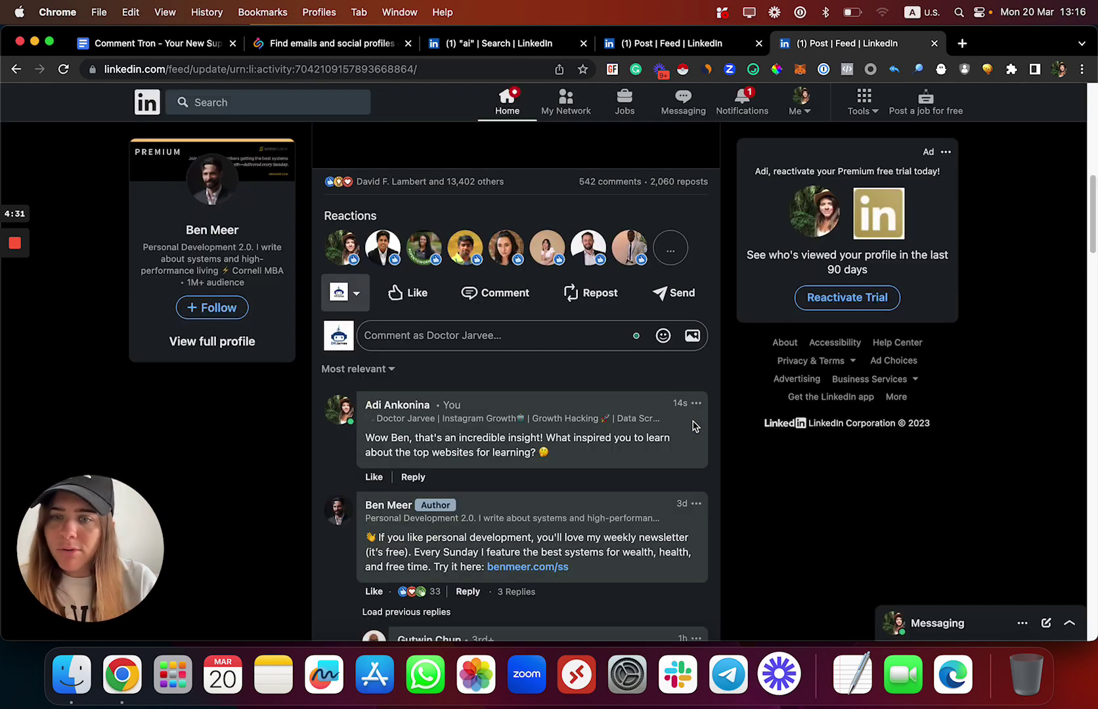
Start a generated reply to a commenter's remark about the shared list.
scroll(691, 422, "up", 3)
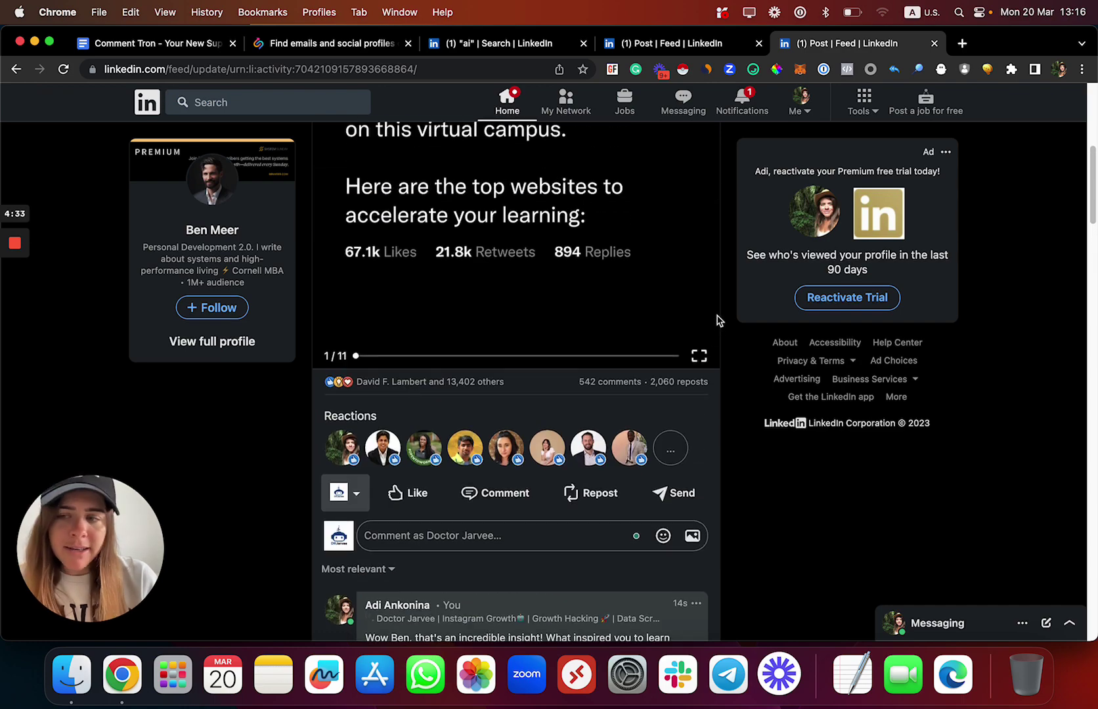
scroll(714, 321, "up", 2)
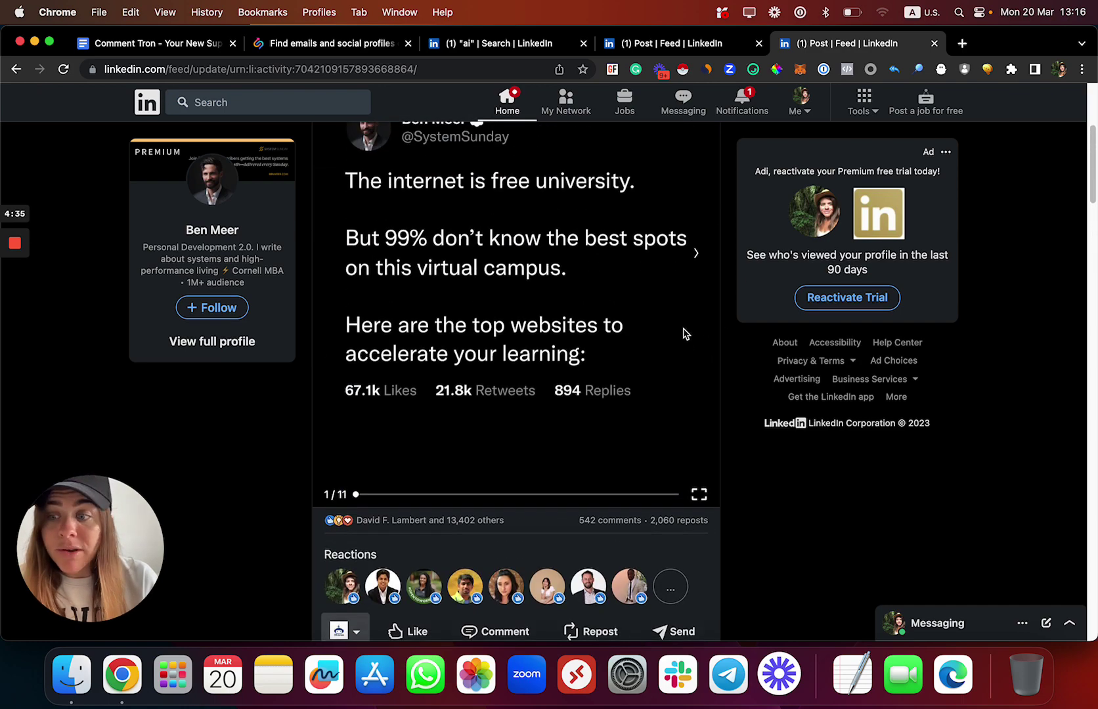
scroll(684, 335, "down", 15)
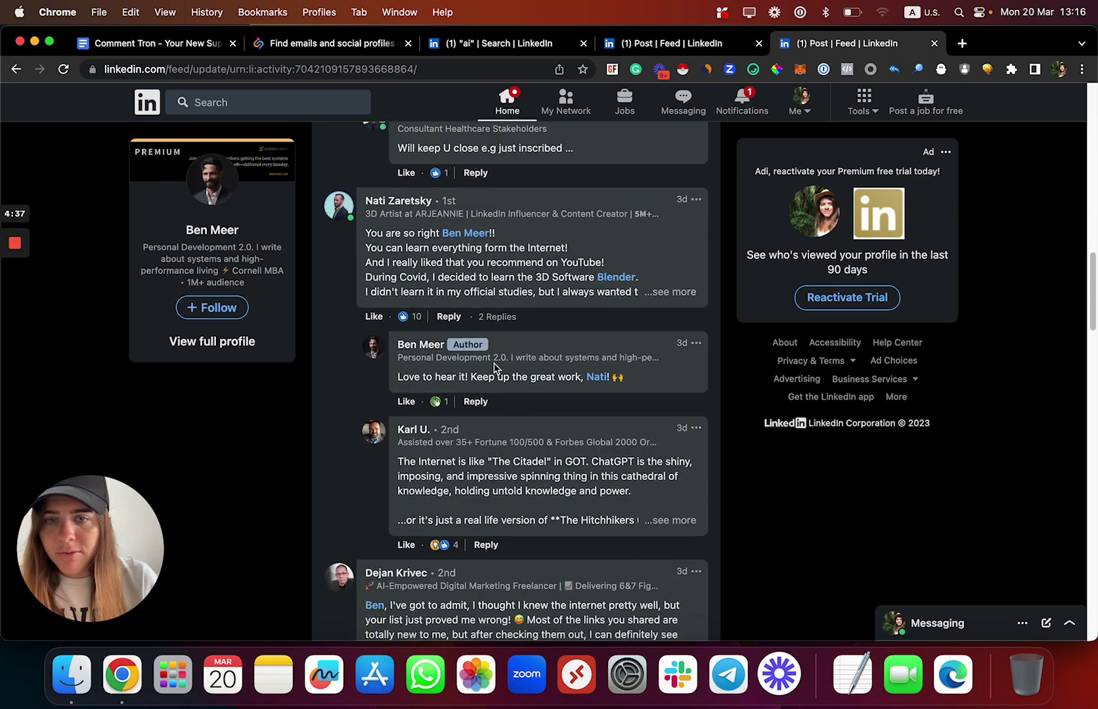
scroll(490, 369, "down", 4)
left_click(447, 416)
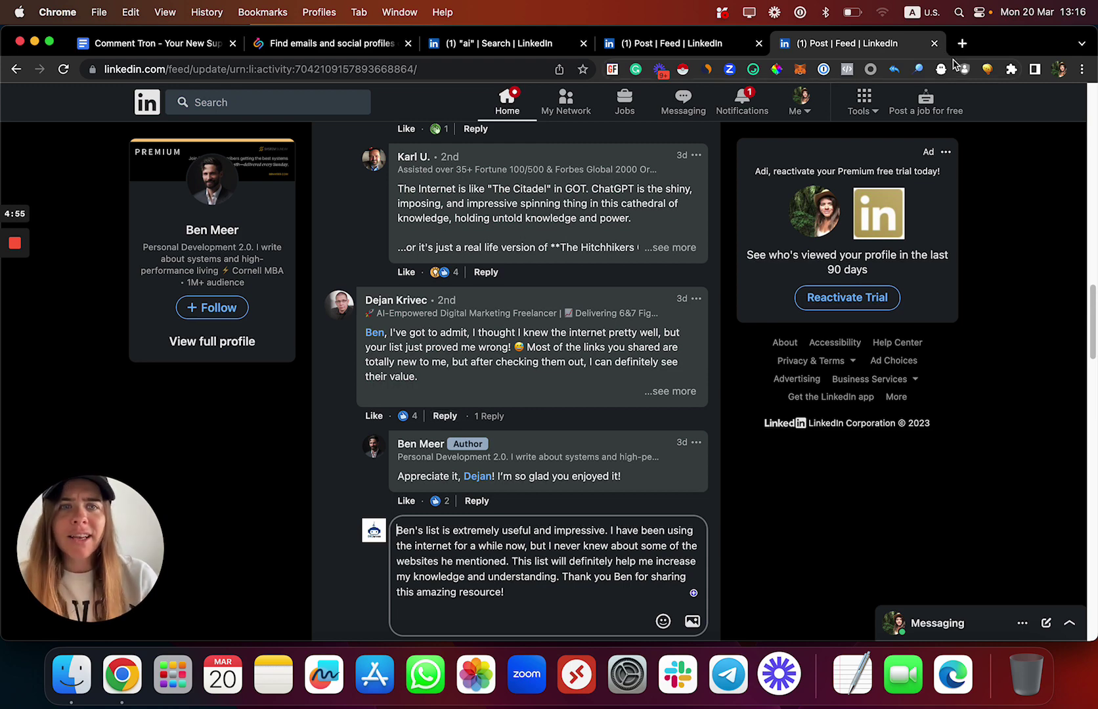
Post the generated reply praising the list of websites and close CommenTron's error popup.
scroll(581, 456, "down", 3)
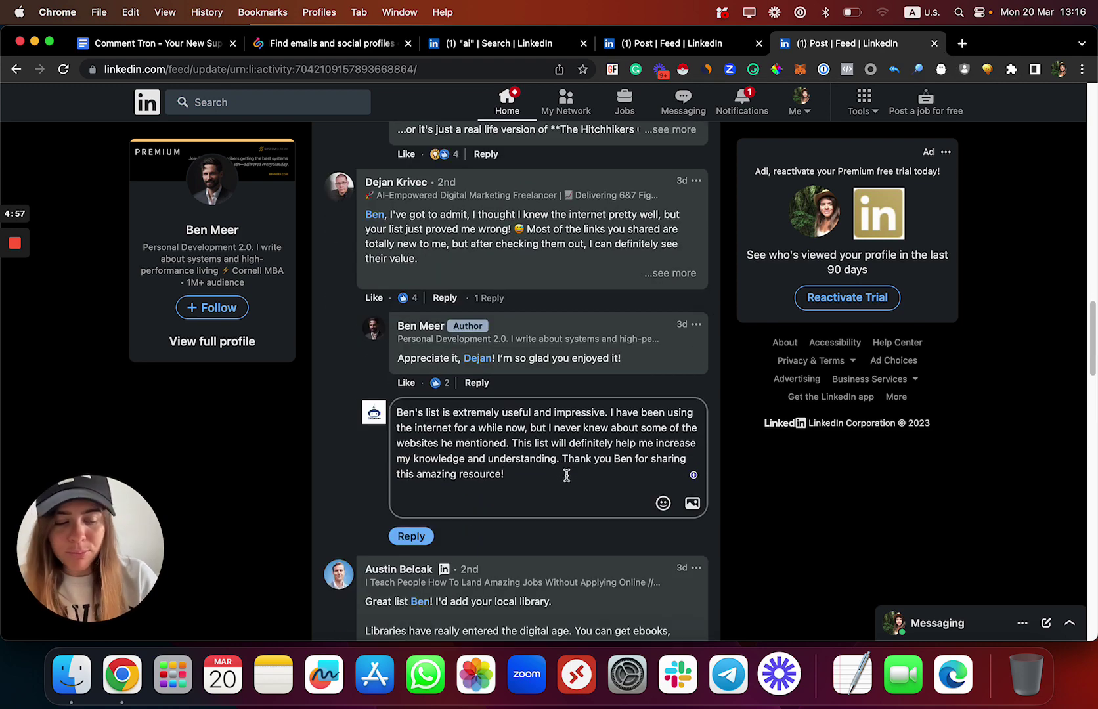
key("Return")
key("Return")
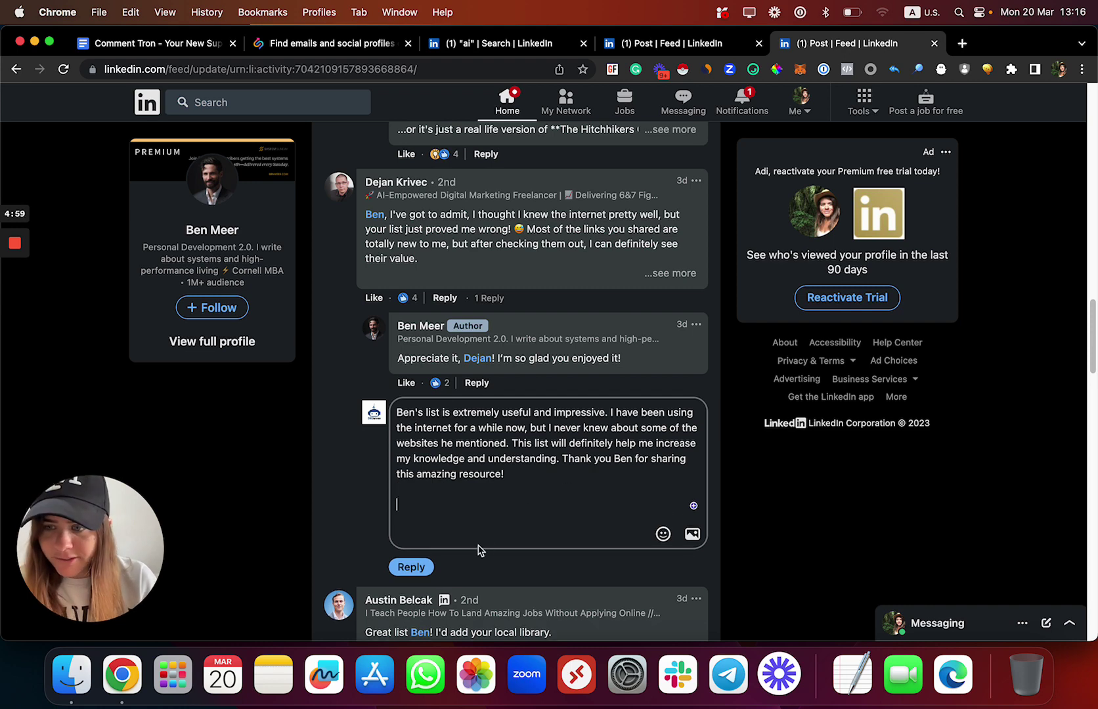
left_click(427, 568)
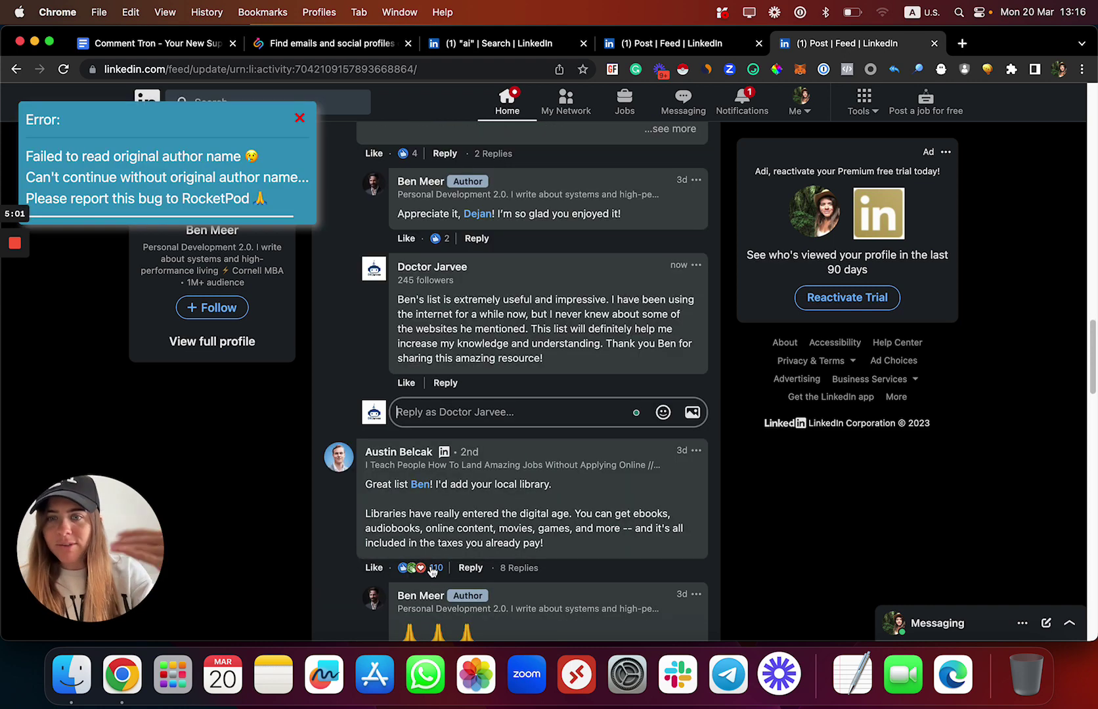
left_click(300, 118)
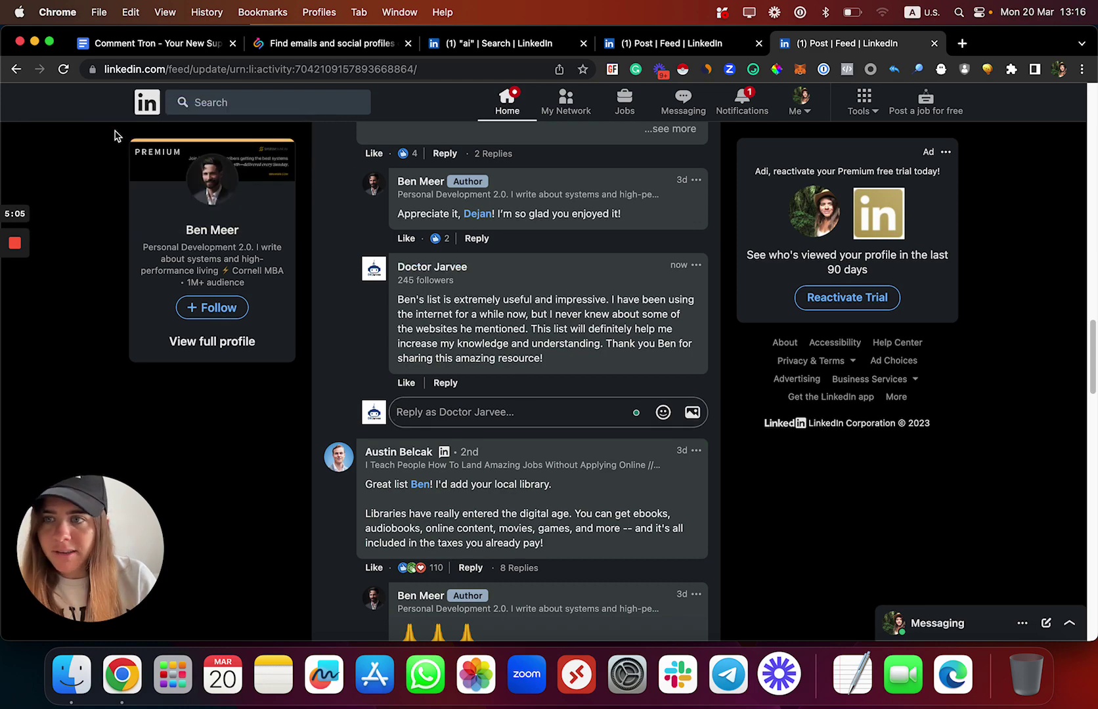
scroll(507, 315, "up", 15)
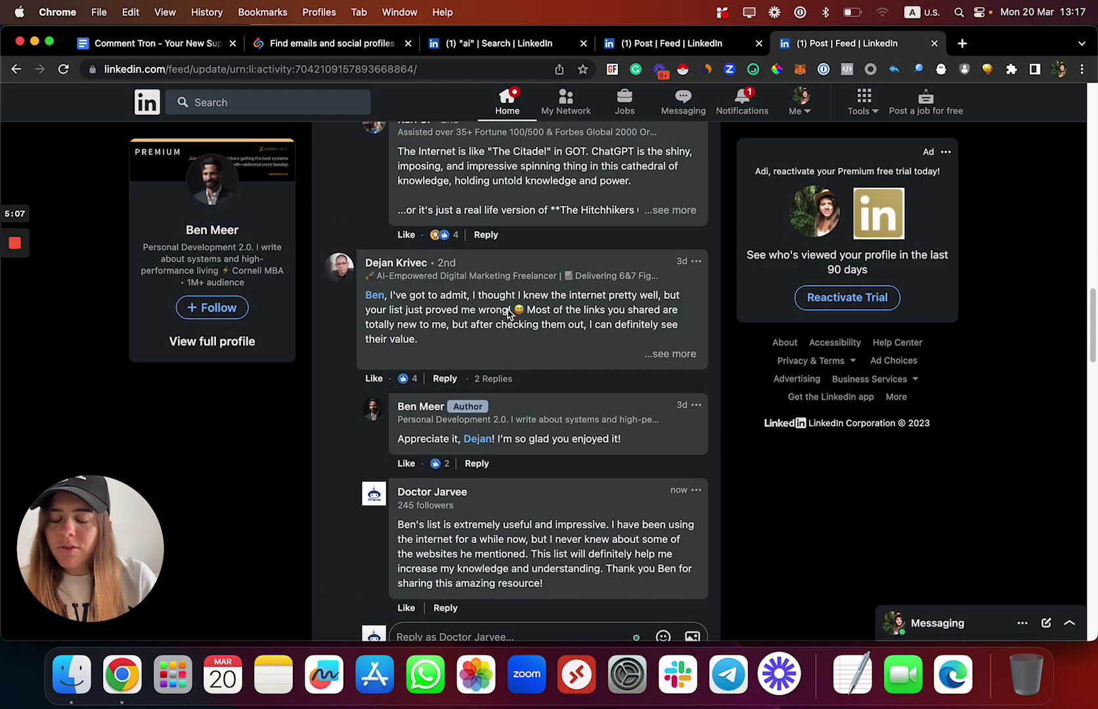
scroll(506, 307, "up", 5)
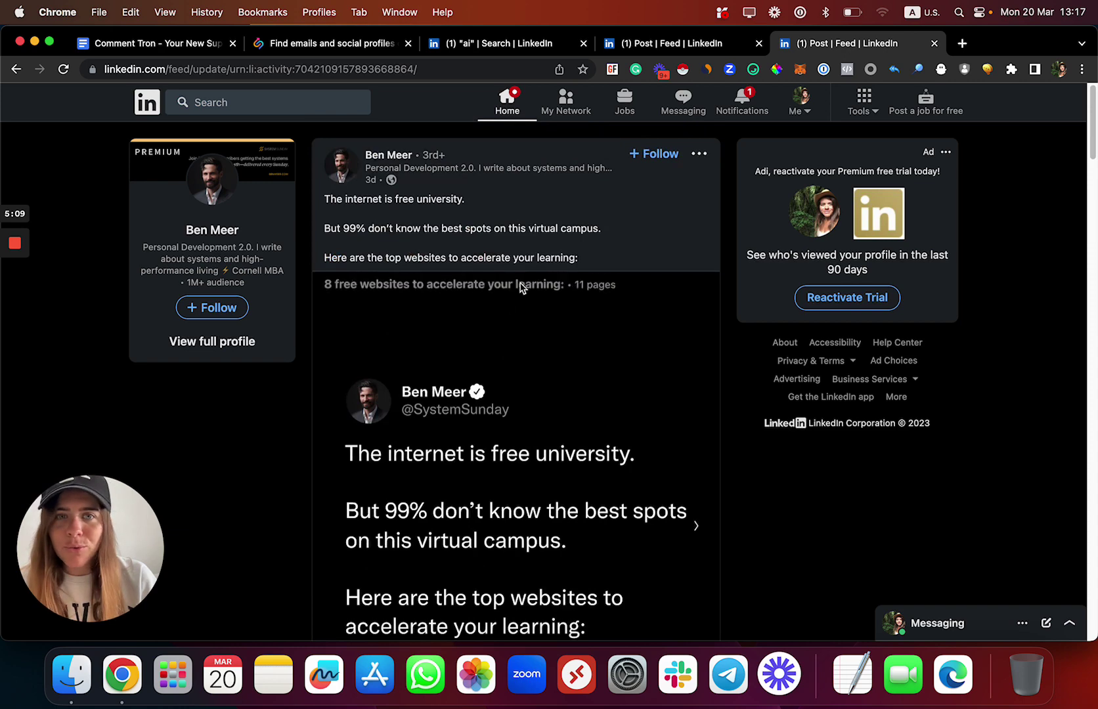
View the post from the newest notification, then return to the 'ai' people search results.
left_click(750, 107)
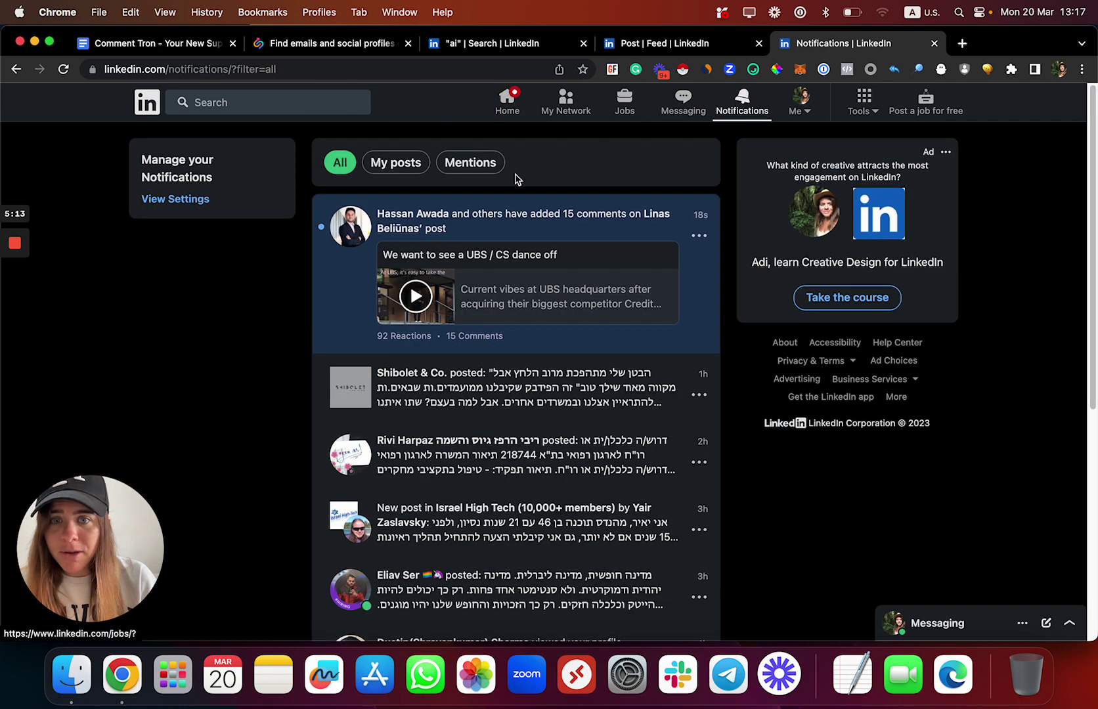
left_click(476, 221)
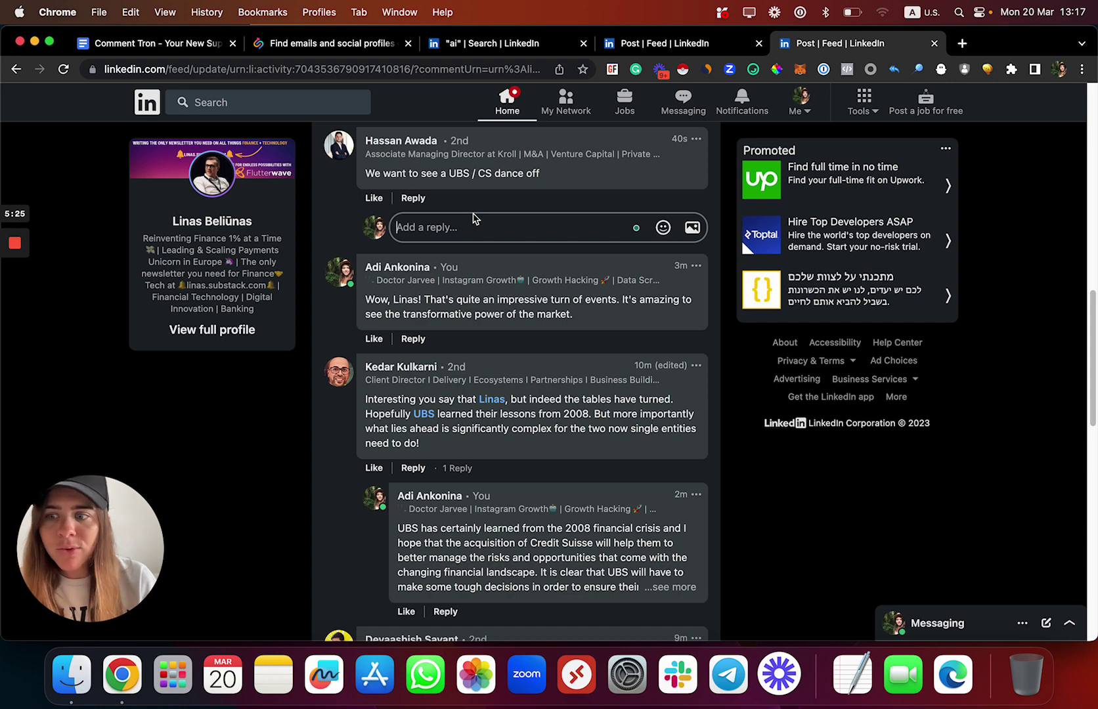
left_click(448, 44)
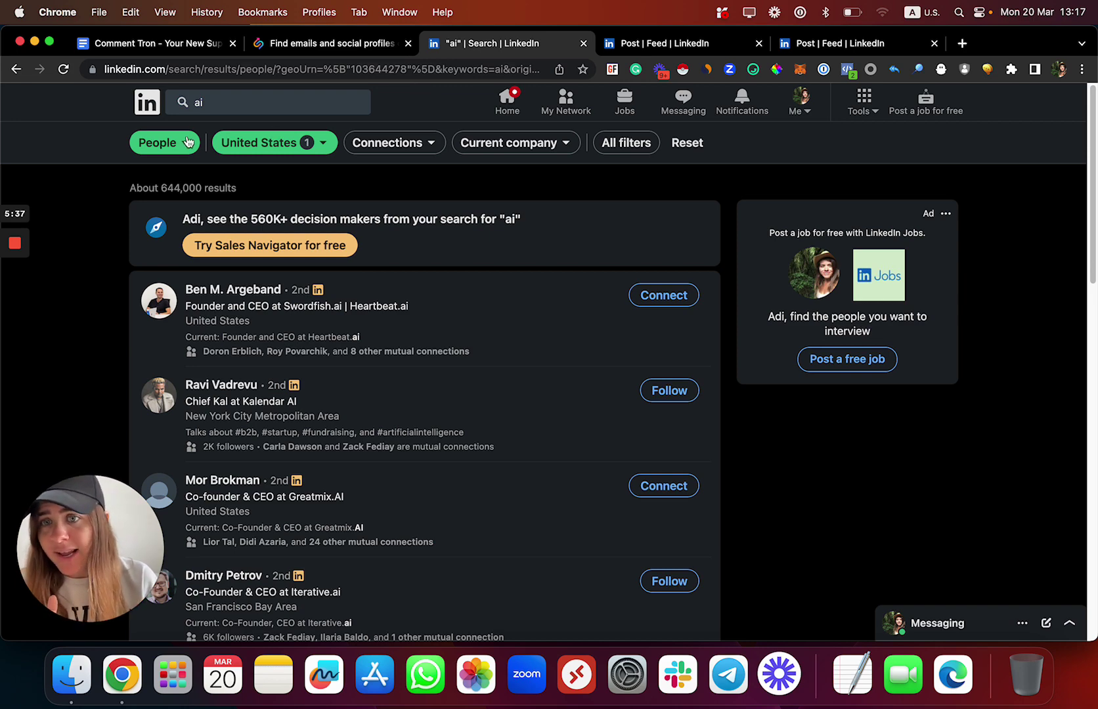
Filter the ai people search by title keyword 'CEO, CMO', narrowing it to 78 results.
left_click(626, 142)
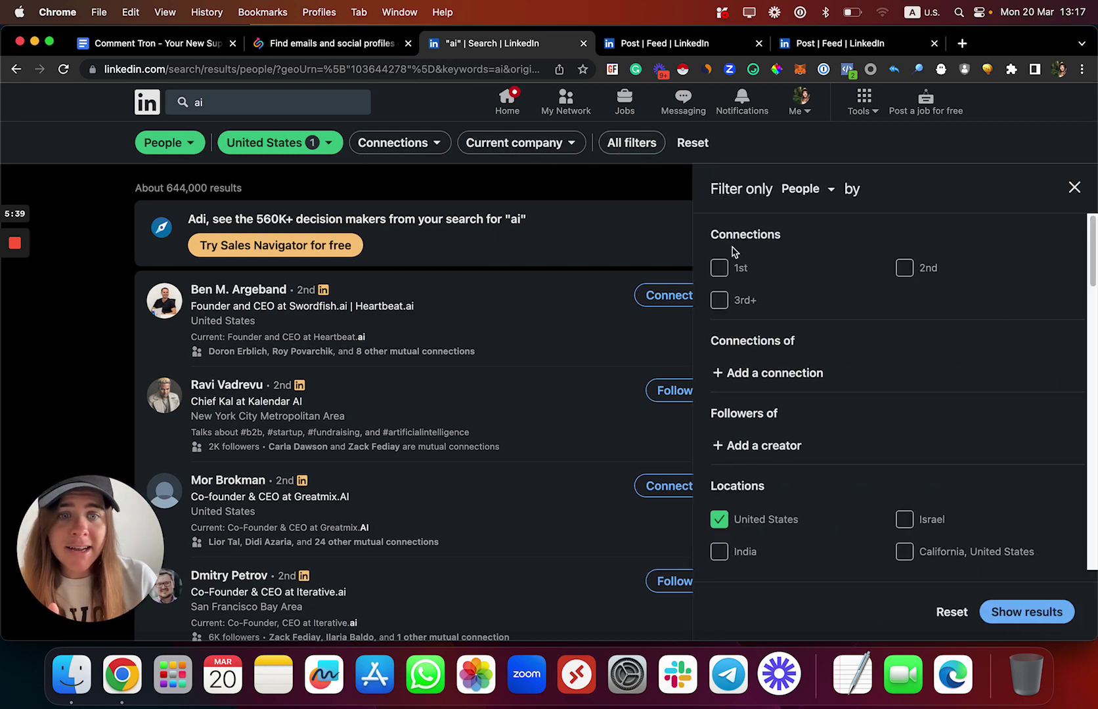
scroll(760, 475, "down", 15)
left_click(747, 506)
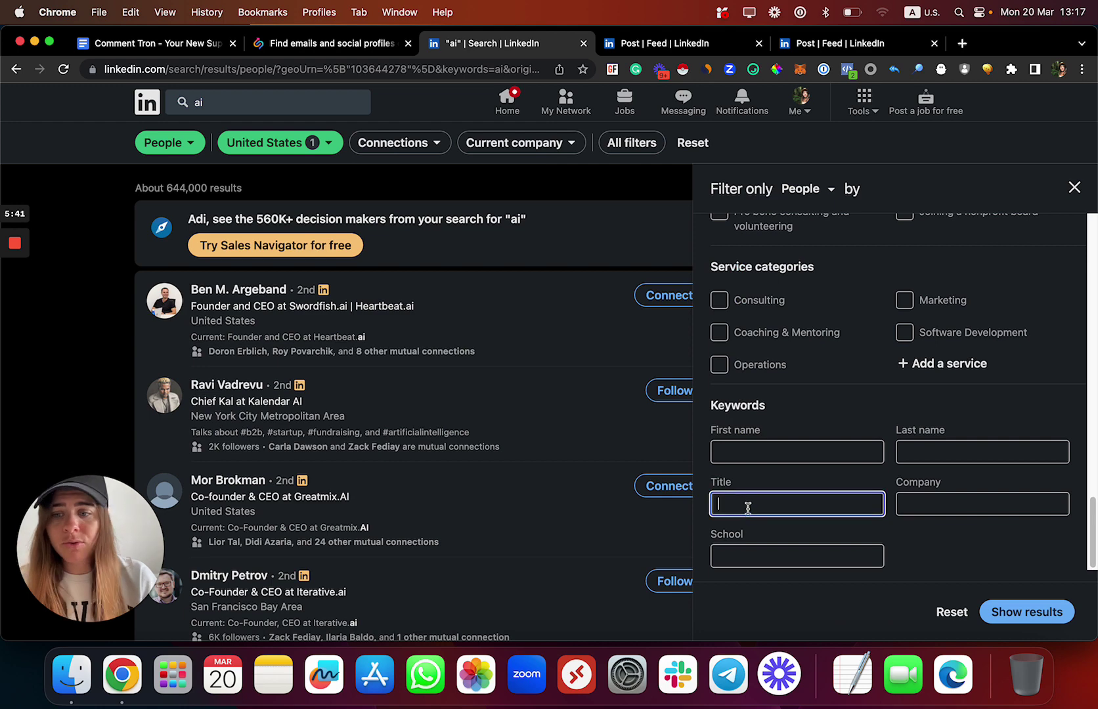
type("CEO, CMO")
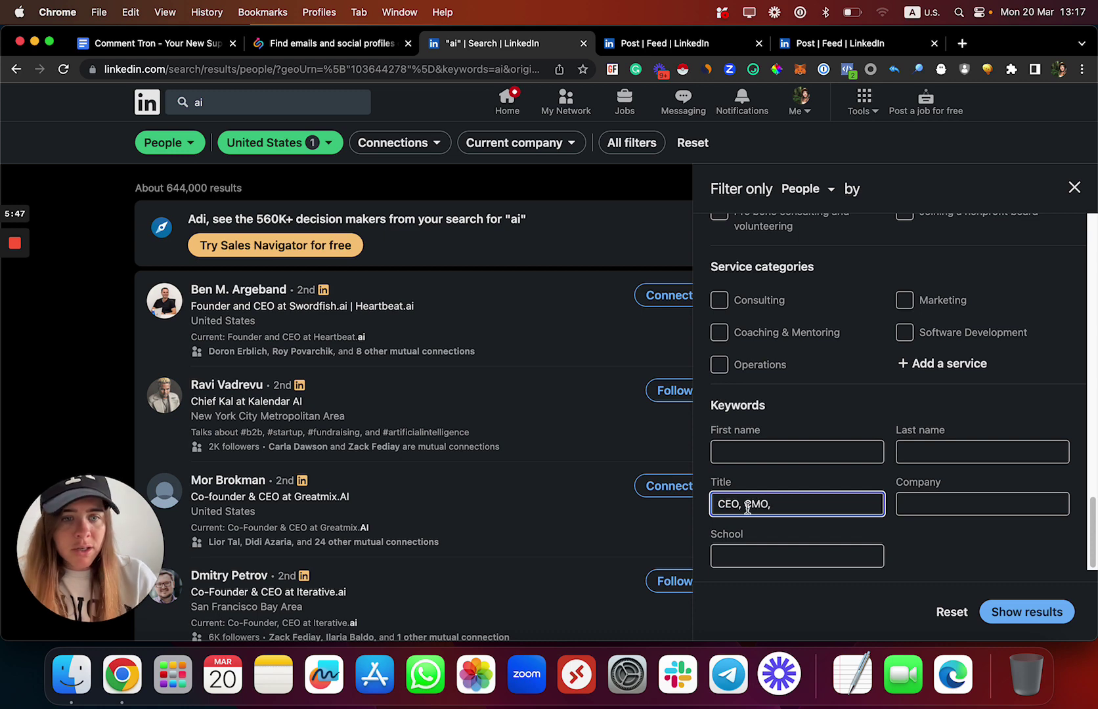
left_click(989, 611)
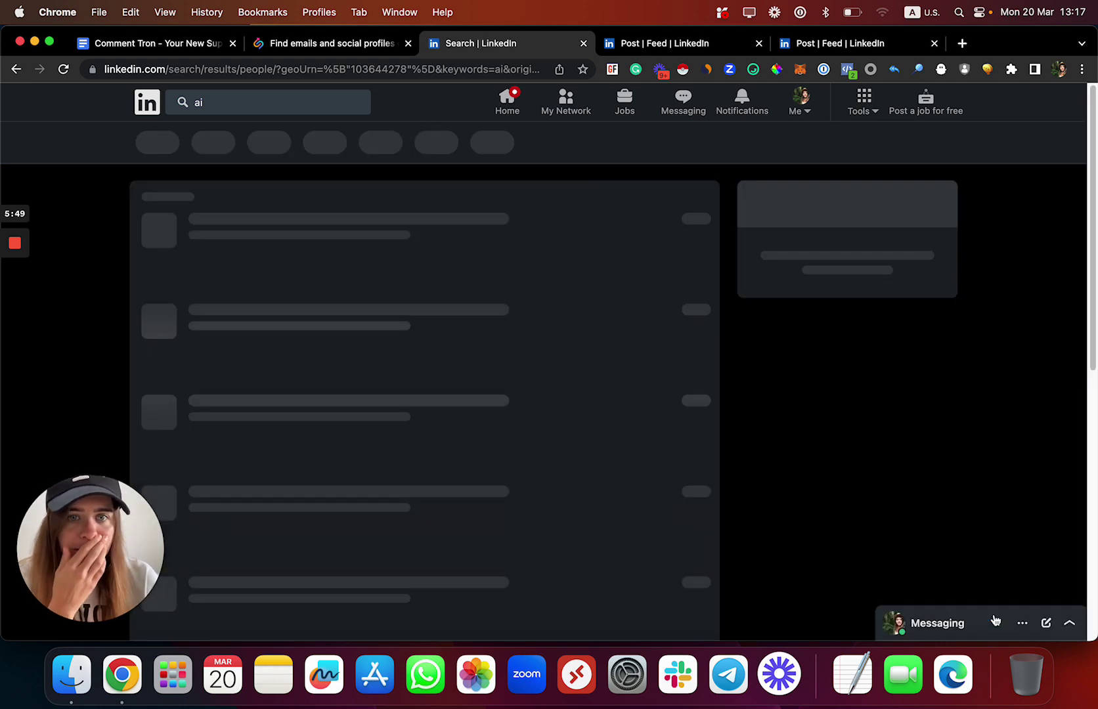
Open the first matching person's profile in a new tab.
scroll(423, 335, "down", 1)
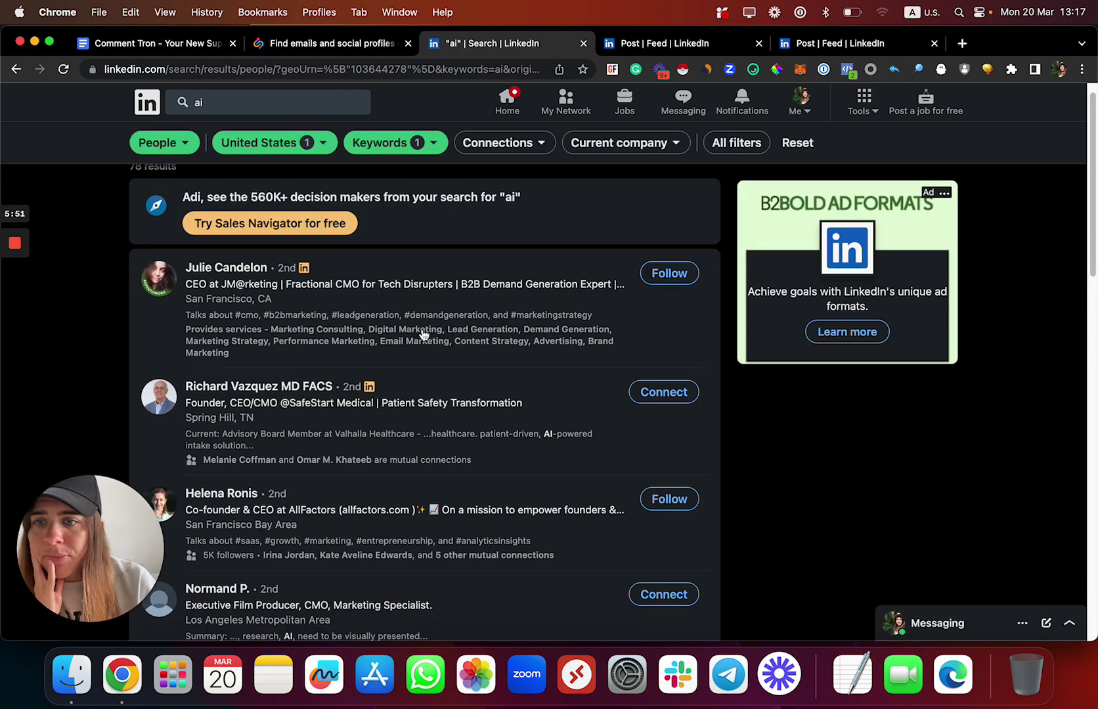
scroll(423, 335, "down", 1)
right_click(244, 223)
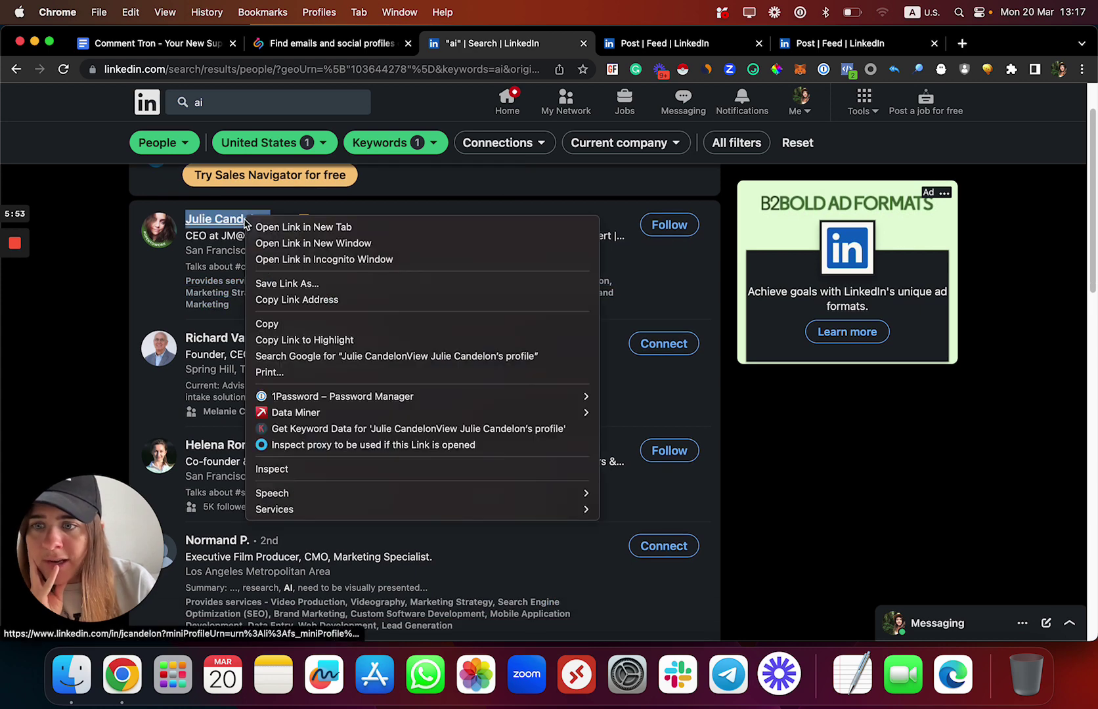
left_click(251, 228)
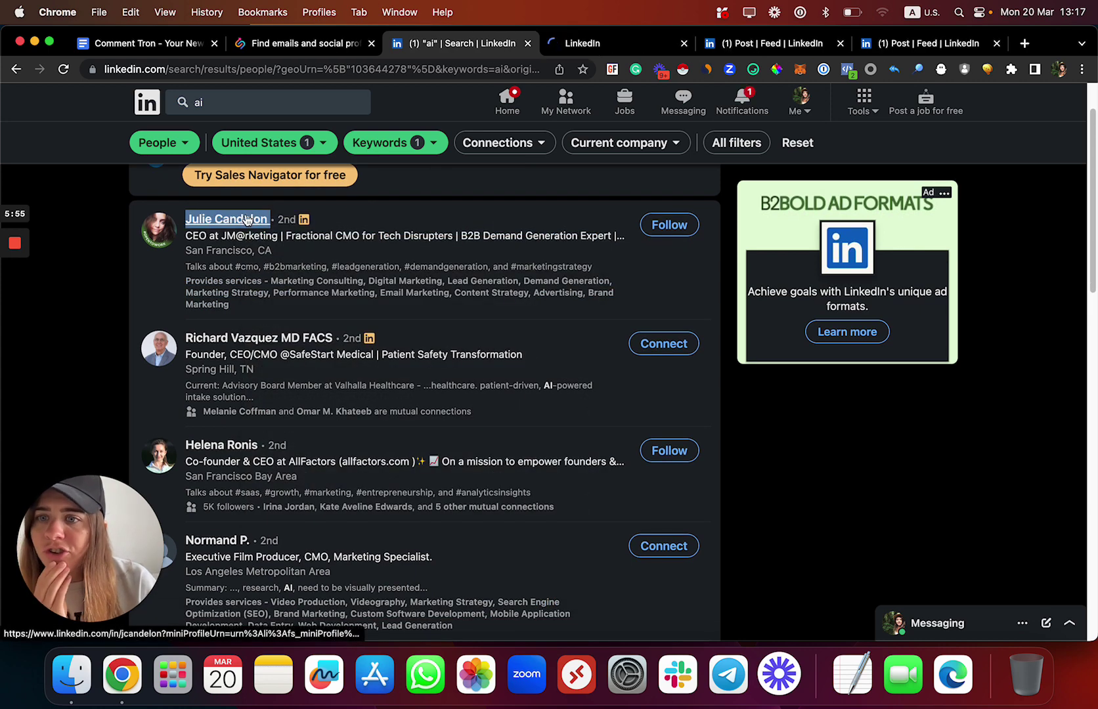
Look through the newly opened profile and follow this person.
left_click(588, 42)
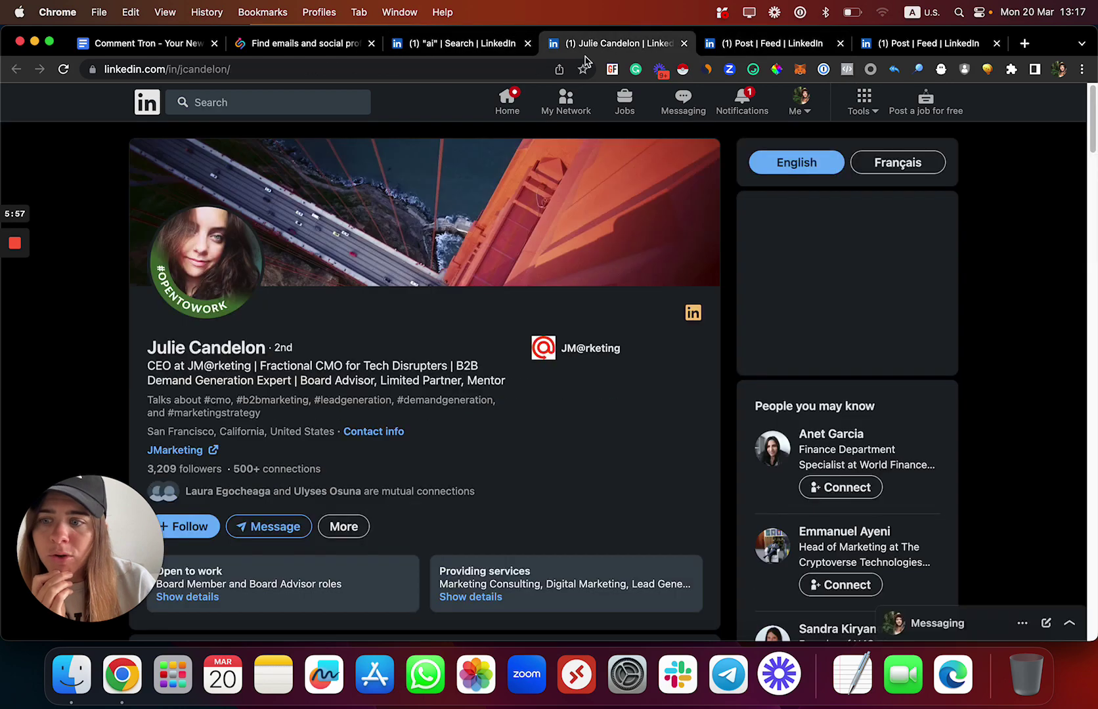
scroll(299, 362, "down", 3)
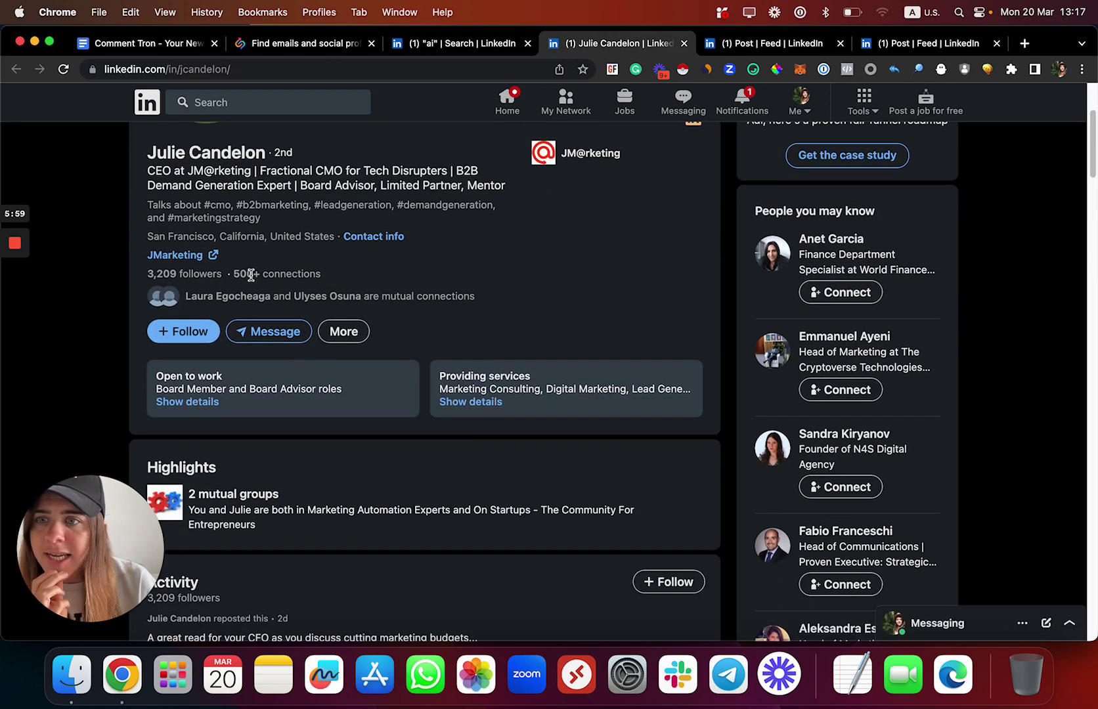
scroll(251, 275, "down", 3)
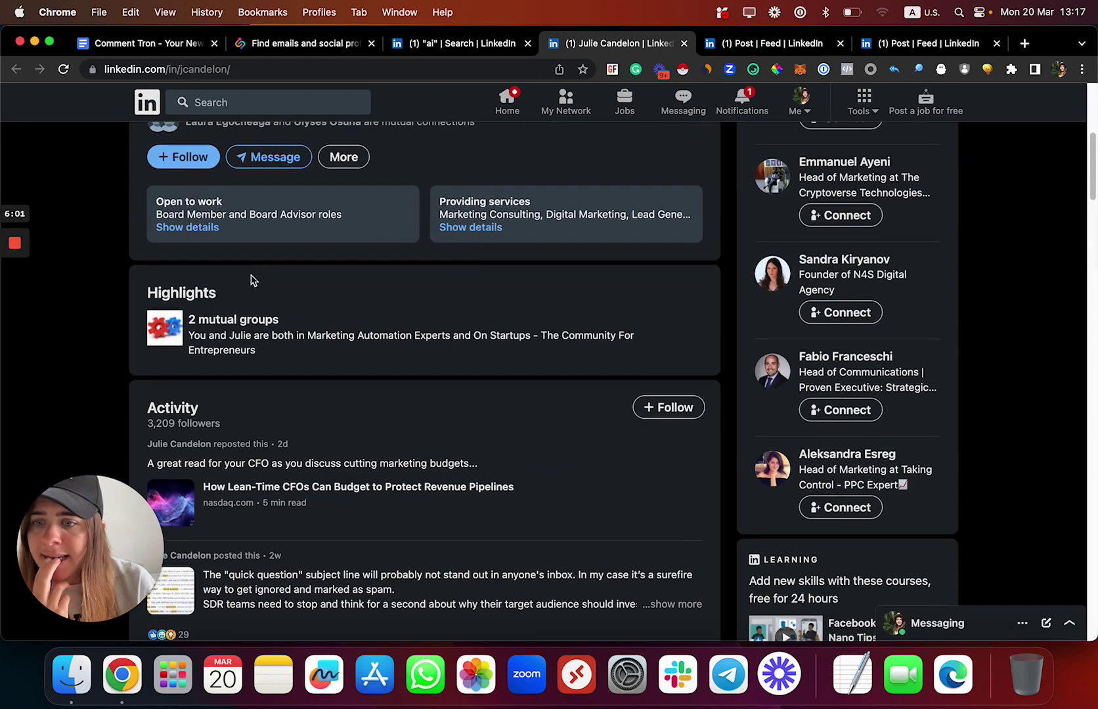
scroll(251, 280, "down", 3)
scroll(251, 280, "down", 1)
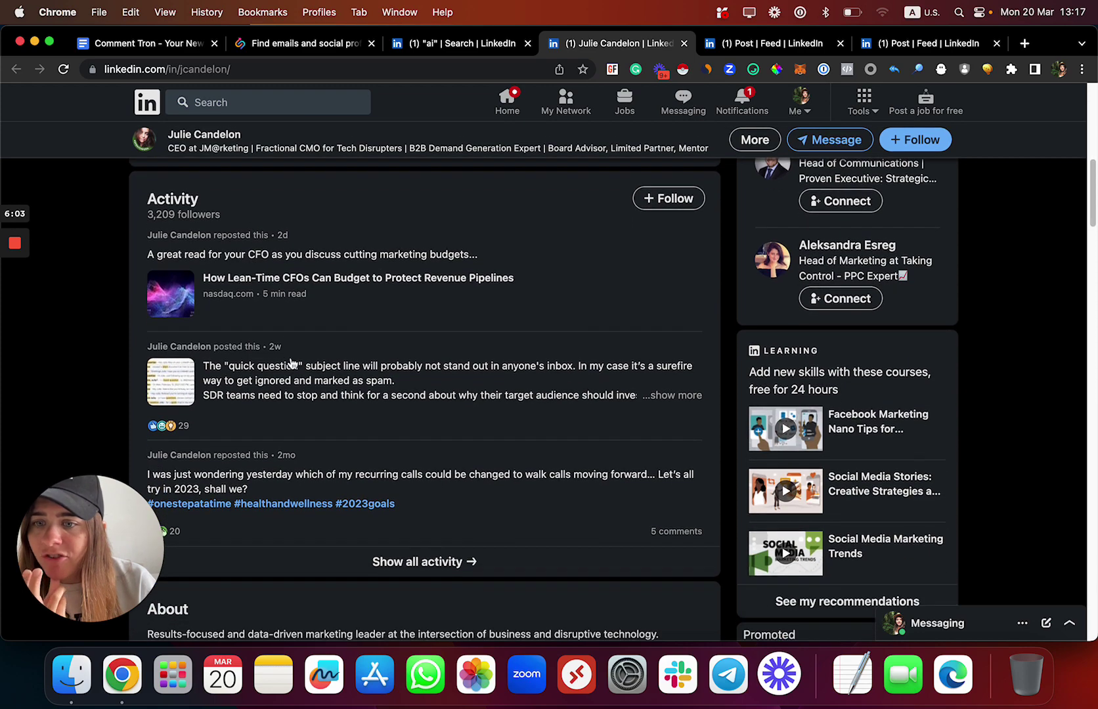
scroll(295, 370, "up", 6)
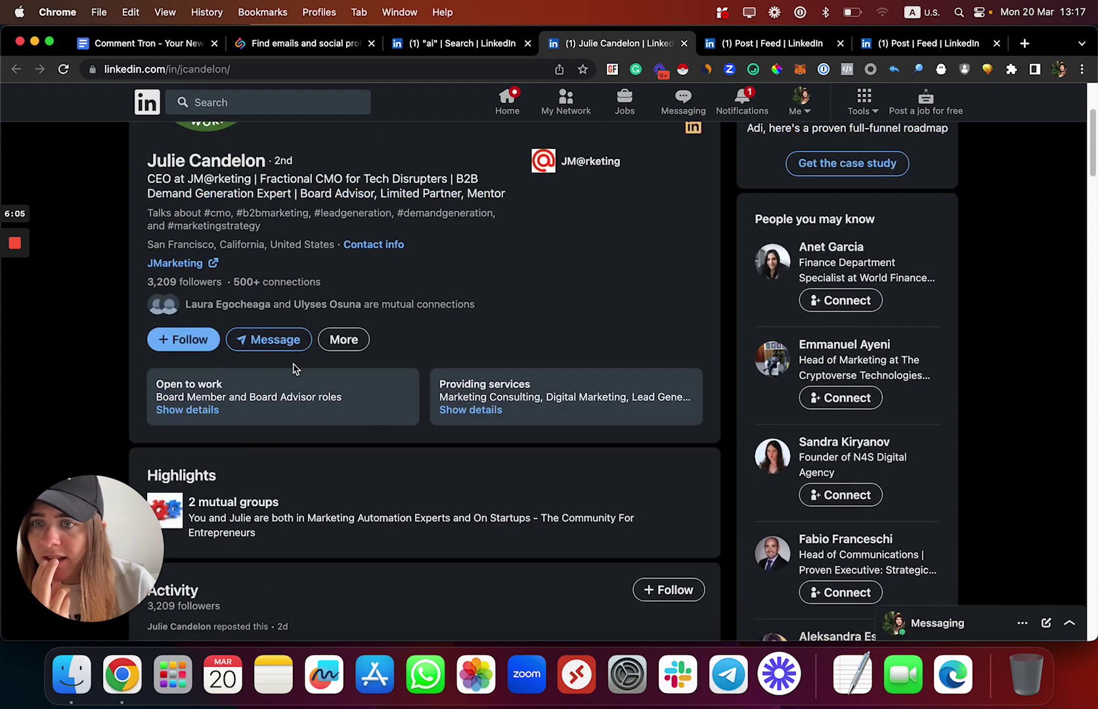
left_click(189, 340)
scroll(362, 336, "down", 8)
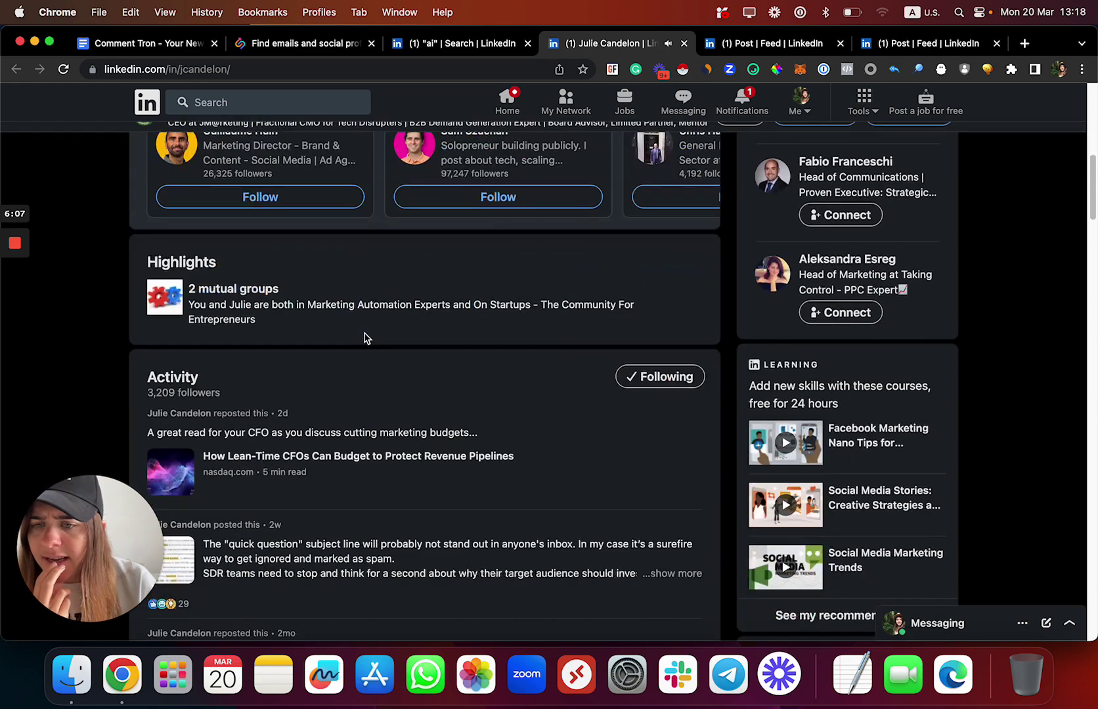
Like the 'quick question' post and have CommenTron draft a comment on it.
left_click(297, 448)
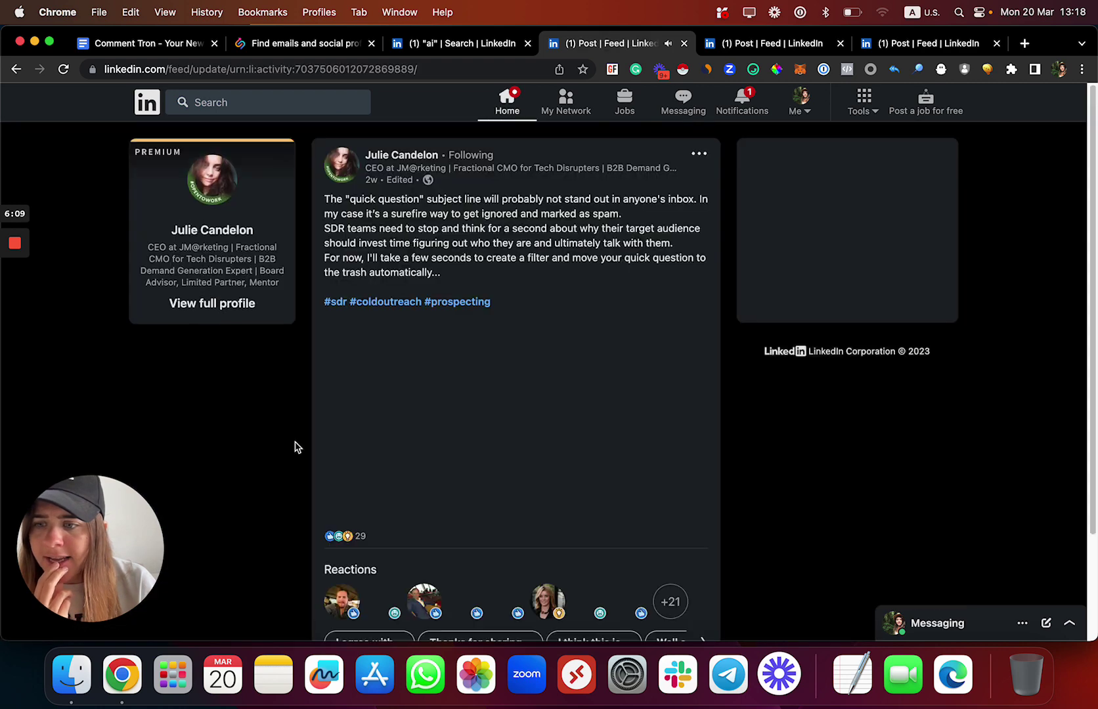
scroll(299, 438, "down", 3)
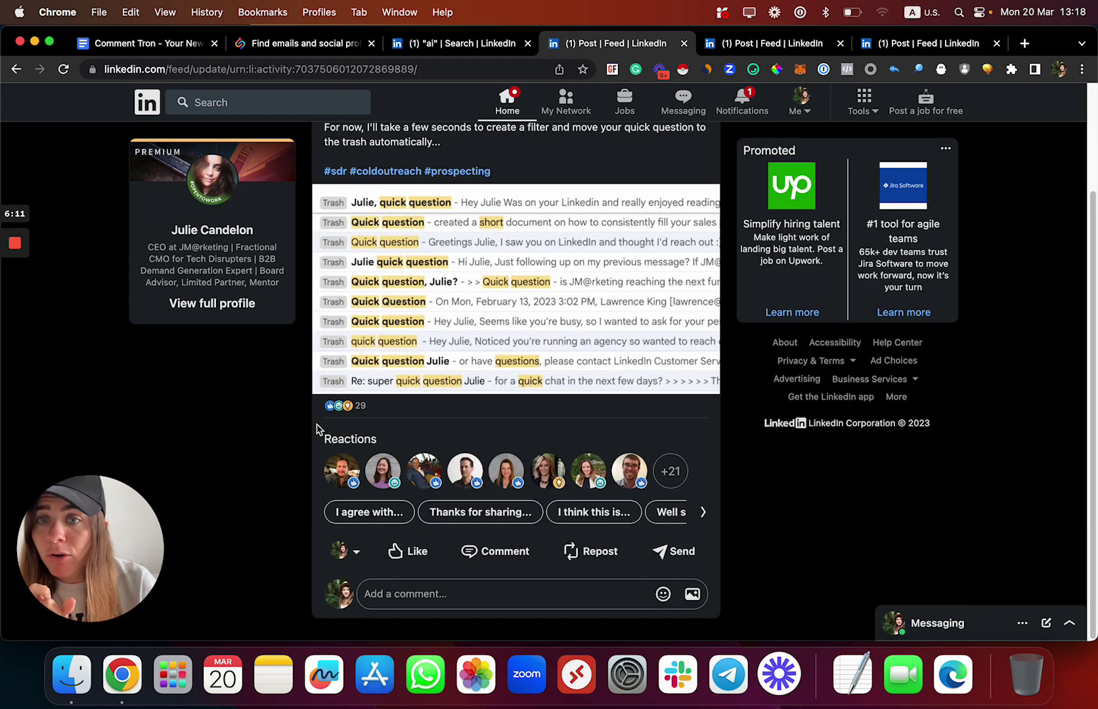
left_click(401, 554)
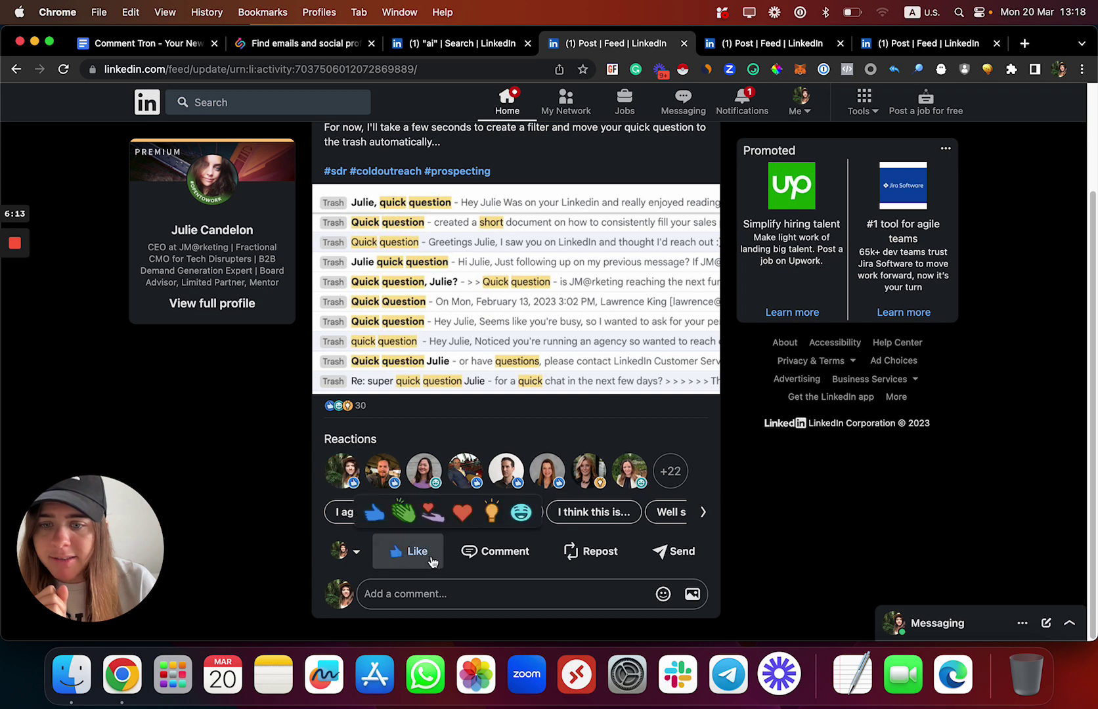
left_click(474, 592)
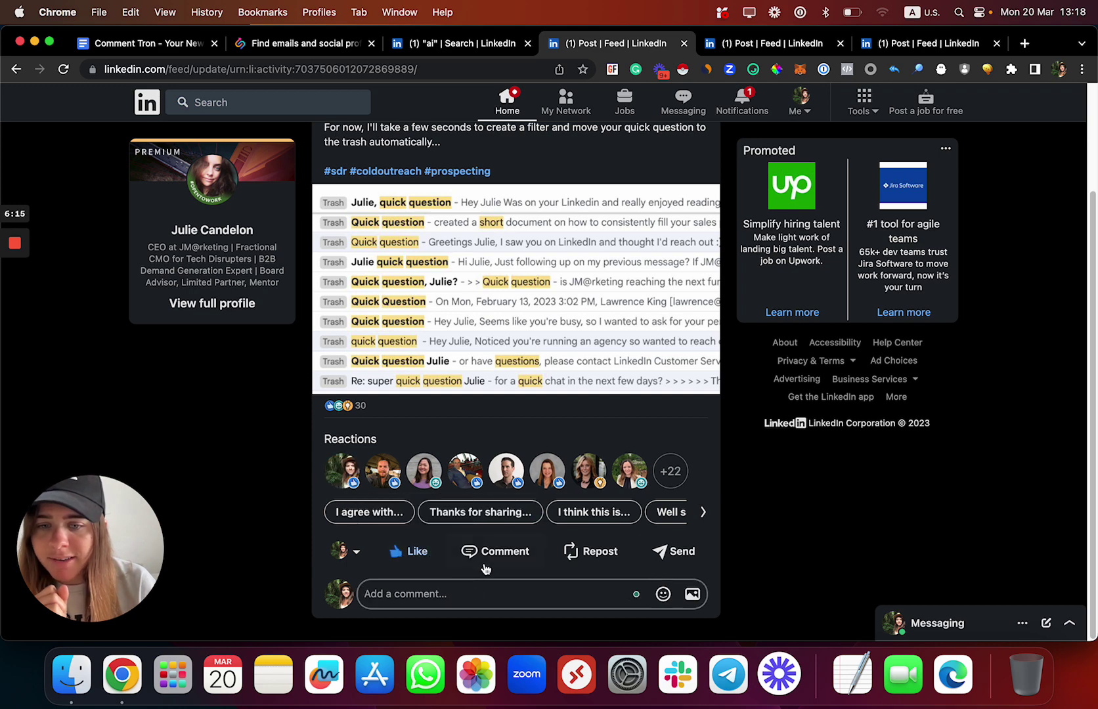
left_click(486, 565)
scroll(490, 558, "down", 1)
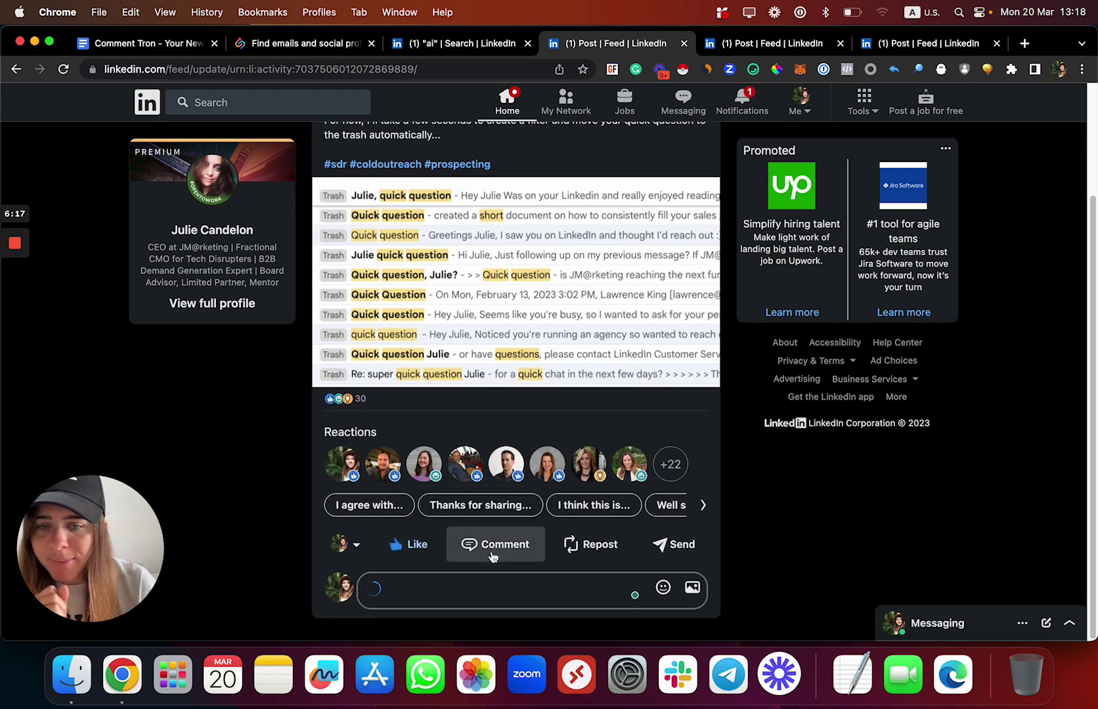
scroll(523, 525, "up", 3)
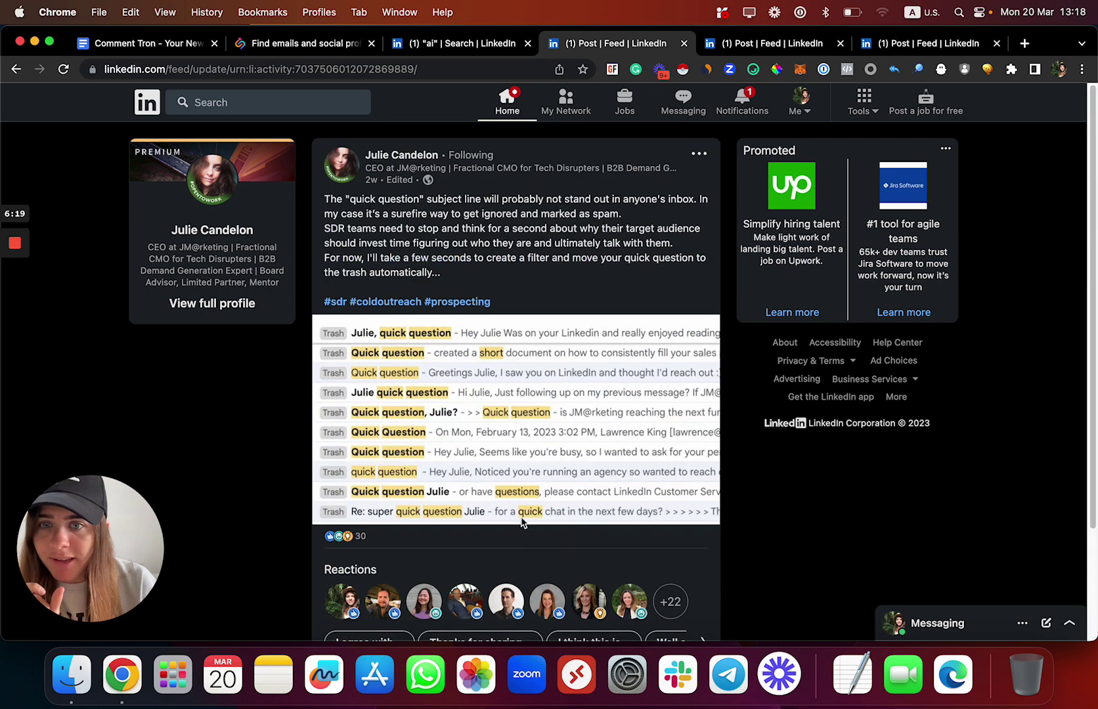
scroll(468, 247, "down", 4)
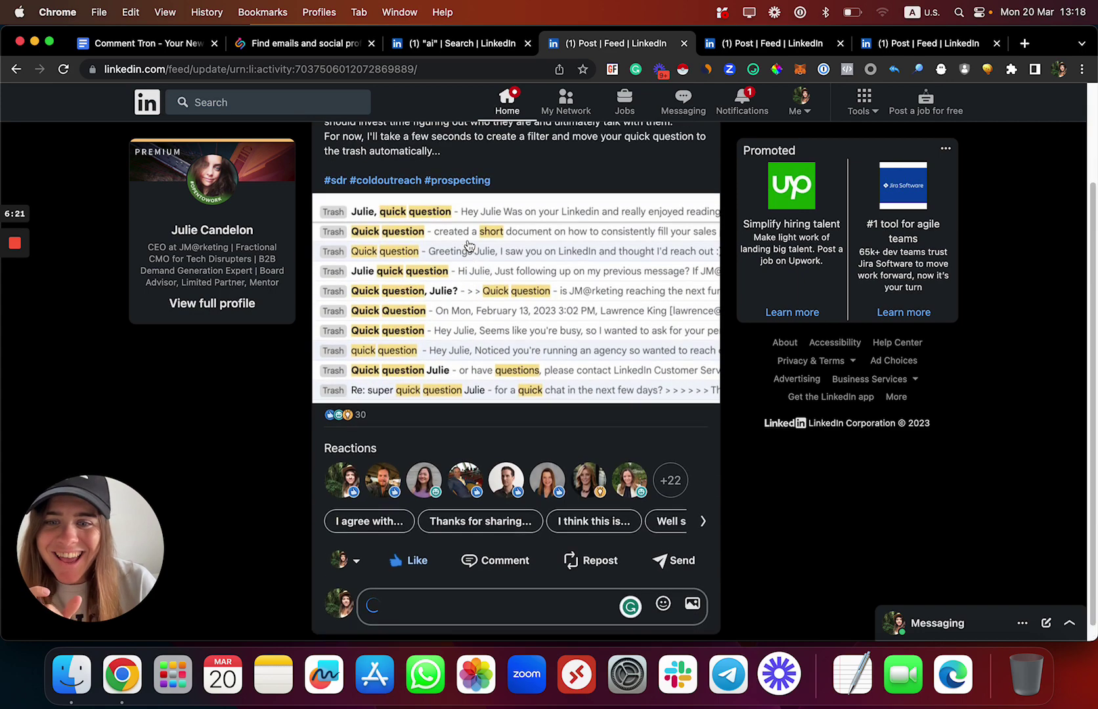
scroll(527, 335, "up", 2)
scroll(532, 339, "down", 2)
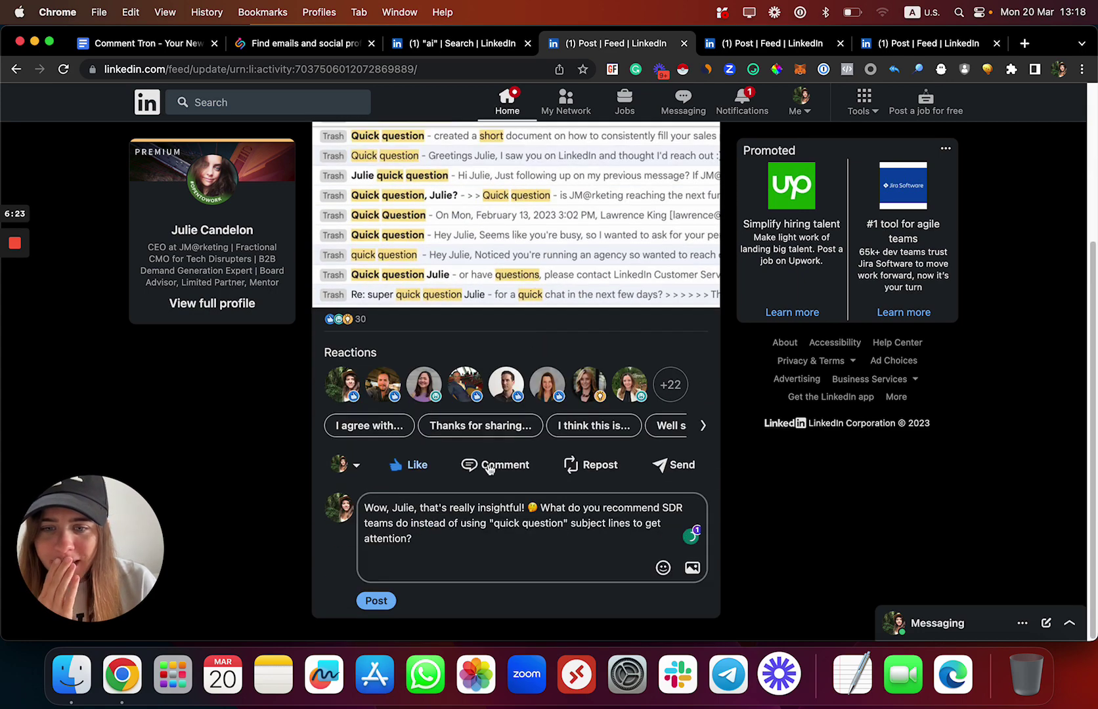
Post the generated comment about what SDR teams should use instead of 'quick question'.
left_click(404, 516)
key("super+a")
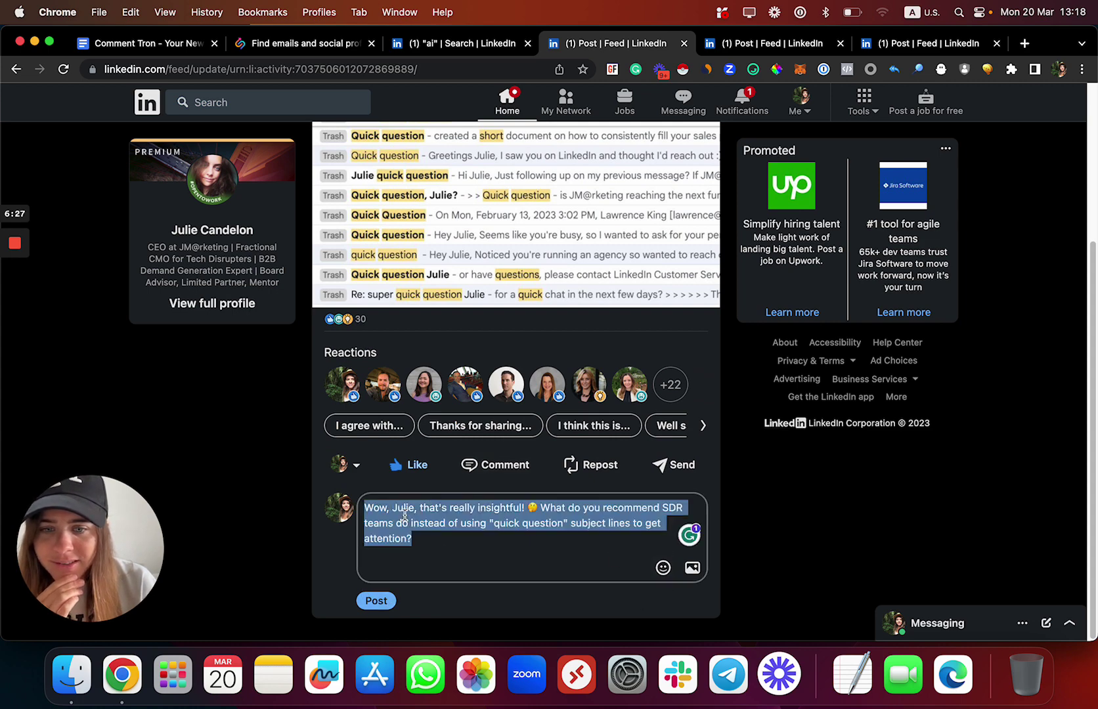
left_click(378, 601)
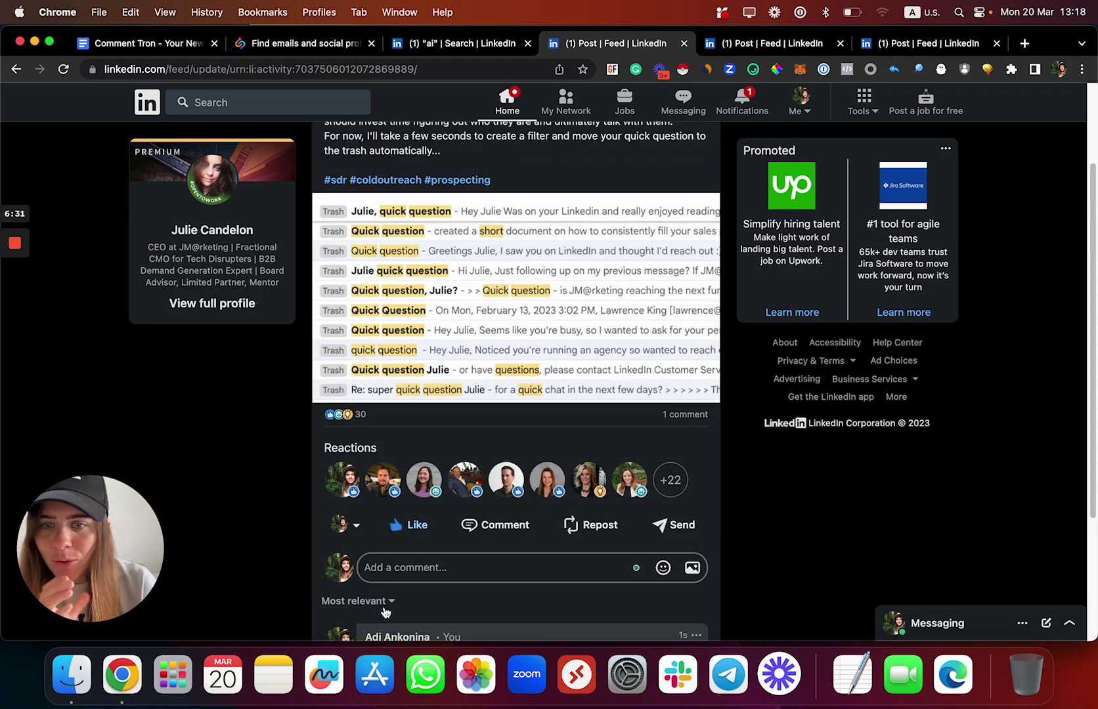
scroll(385, 611, "up", 2)
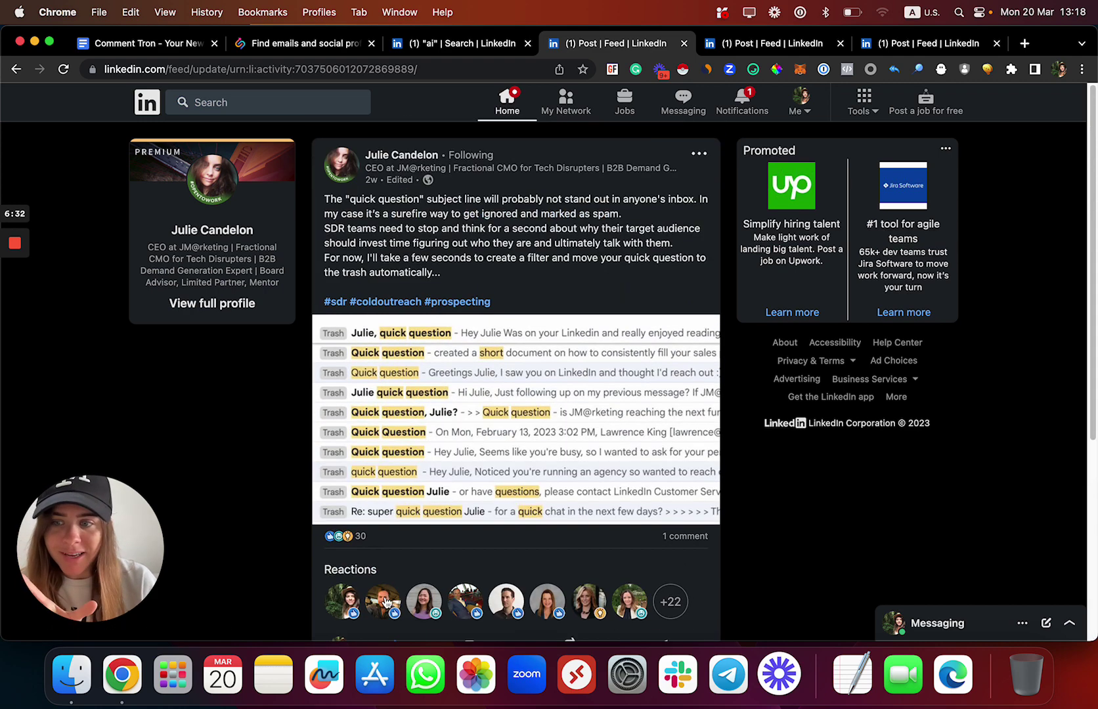
View the post author's and the SafeStart Medical founder's profiles from the 'ai' search.
left_click(425, 158)
scroll(341, 436, "down", 5)
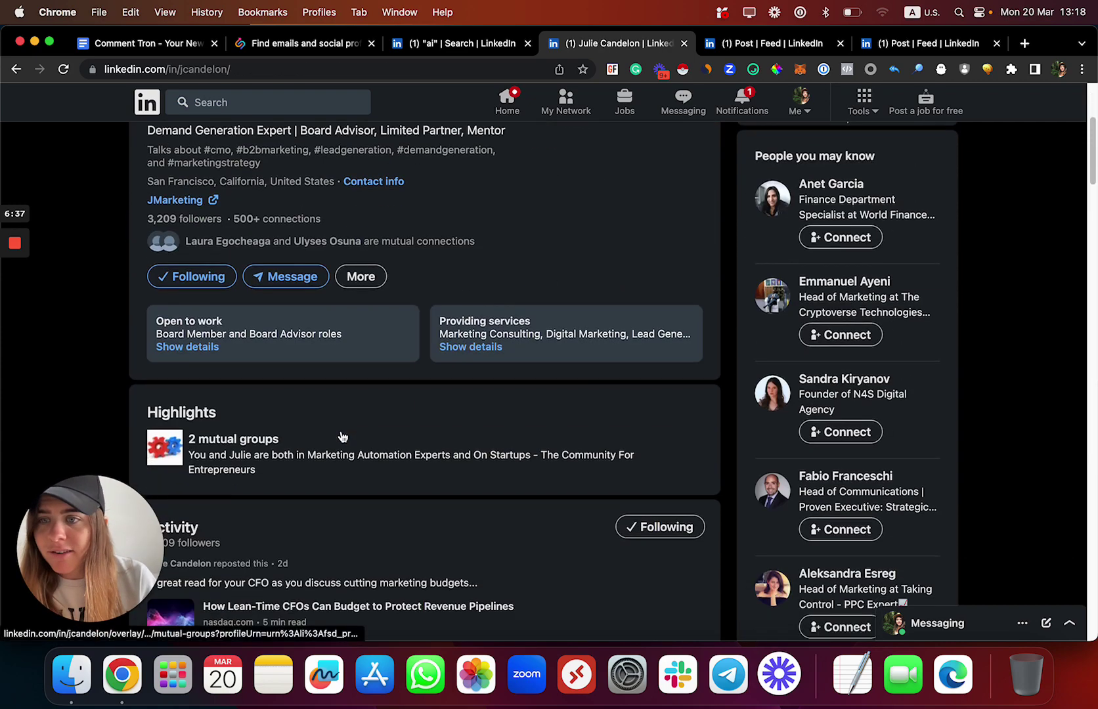
scroll(341, 436, "up", 3)
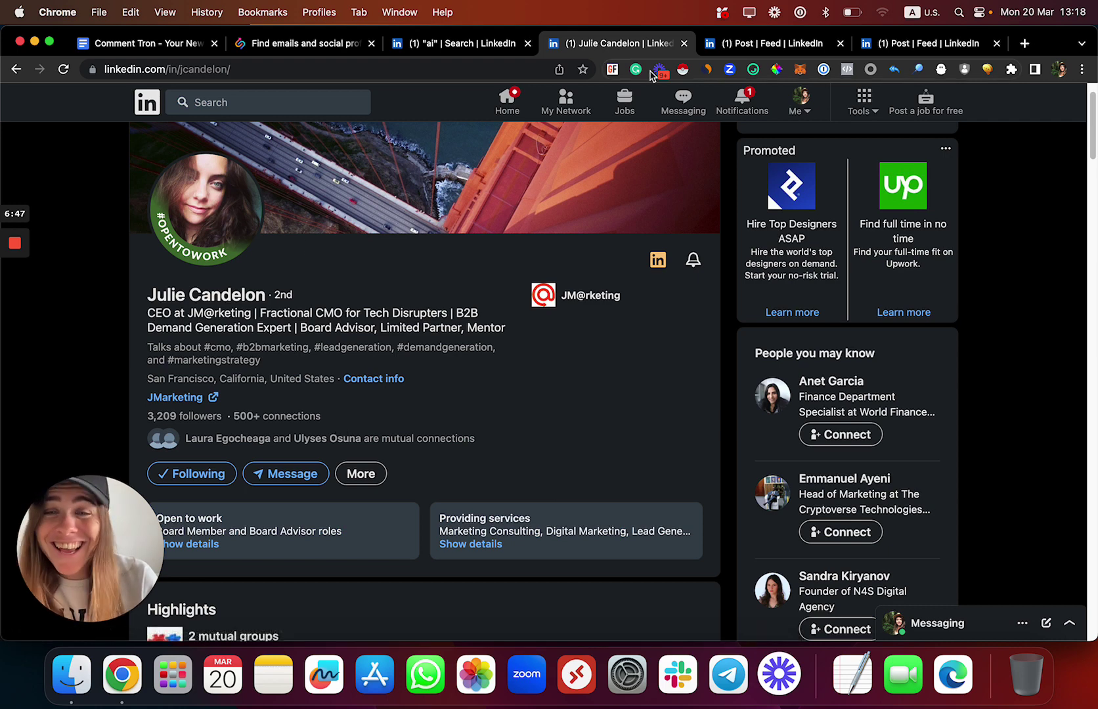
left_click(429, 44)
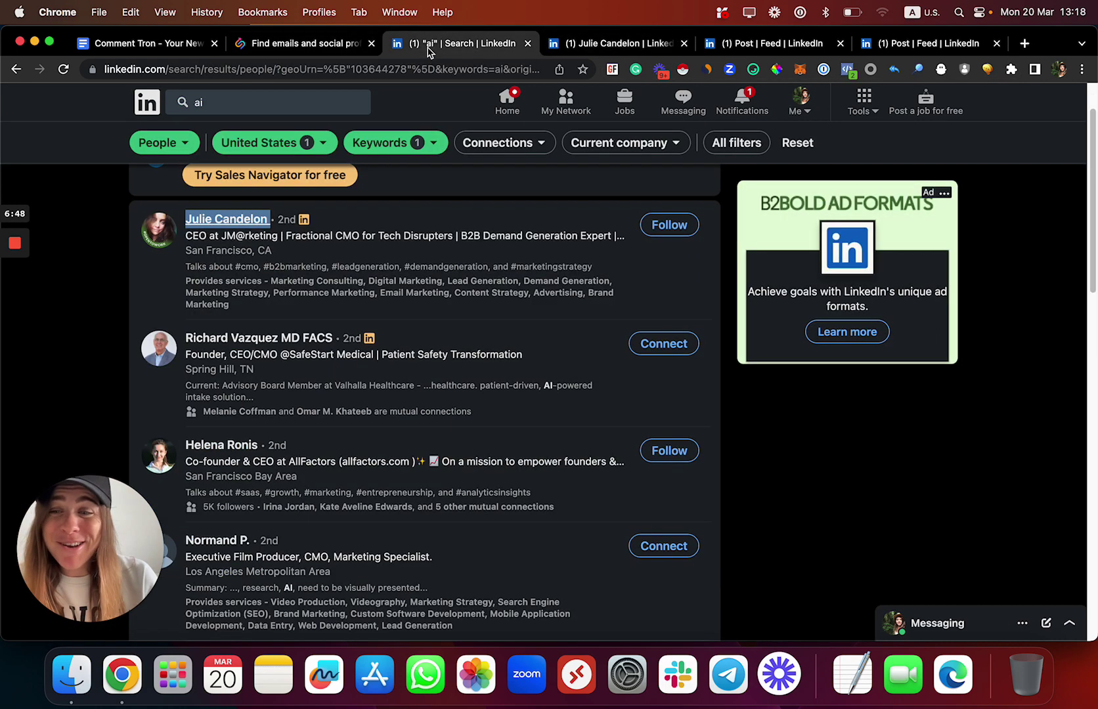
left_click(272, 337)
scroll(299, 315, "down", 5)
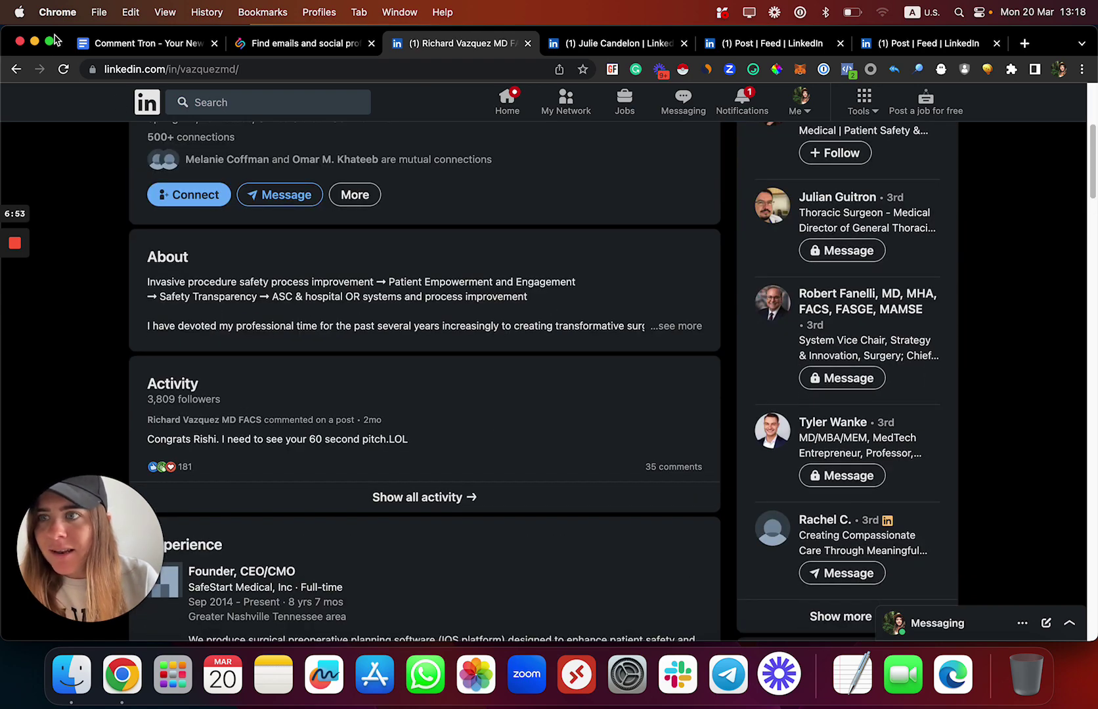
left_click(16, 69)
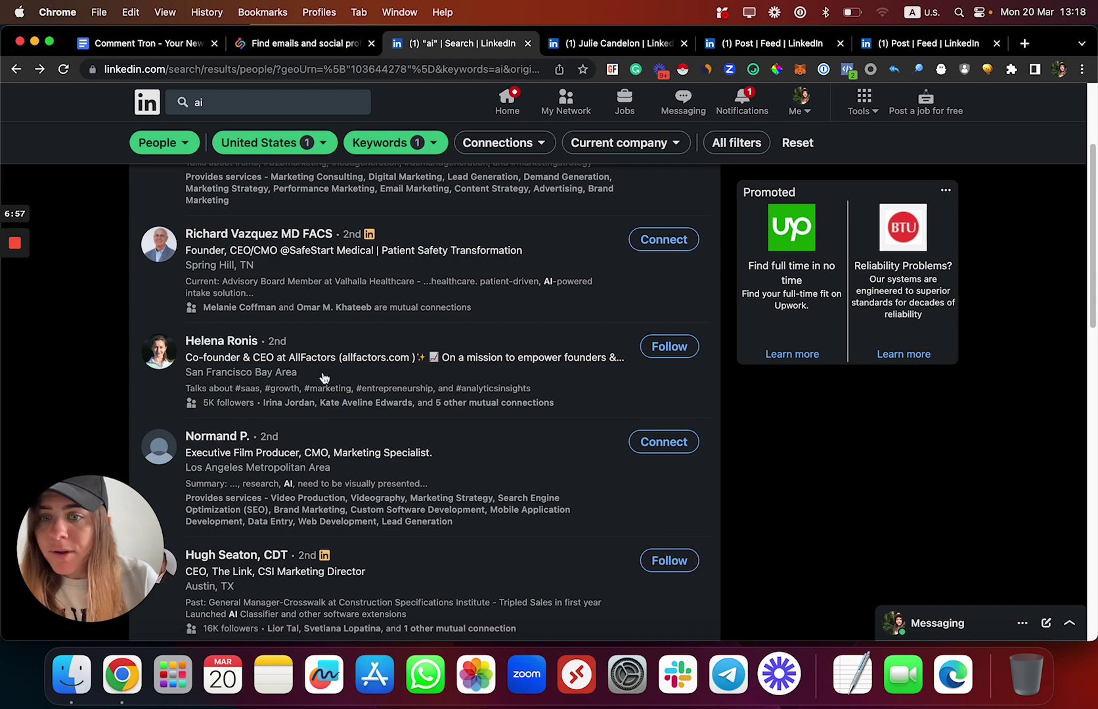
Follow the AllFactors co-founder from their profile.
left_click(328, 372)
scroll(326, 362, "down", 2)
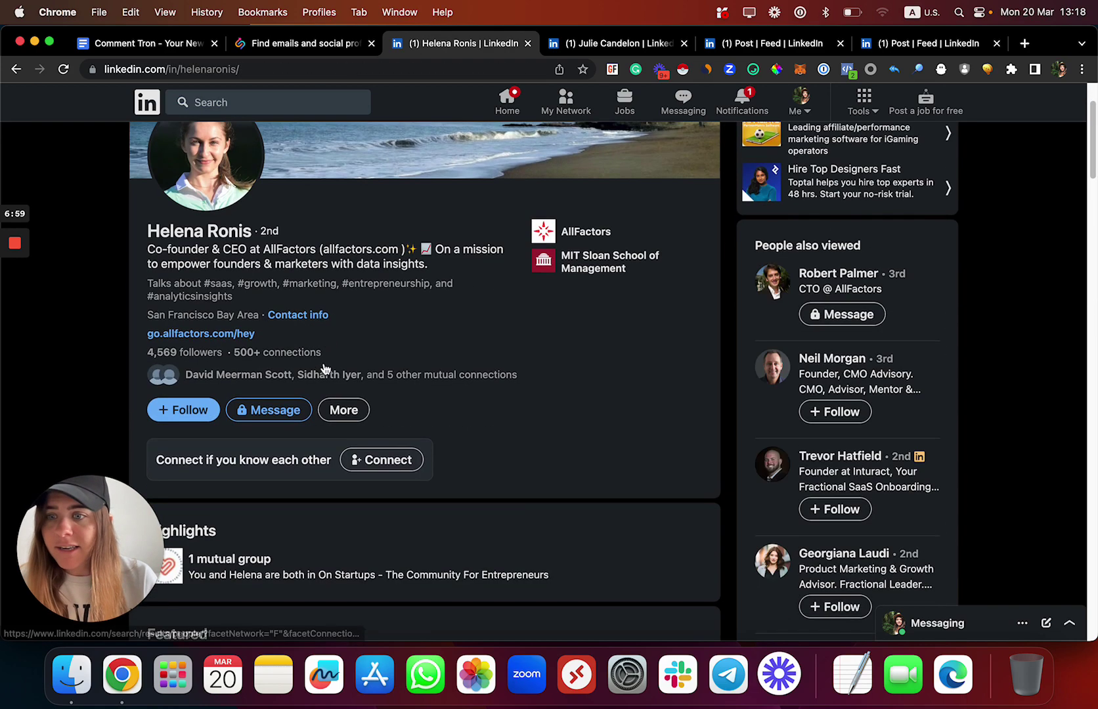
left_click(184, 410)
scroll(363, 417, "down", 10)
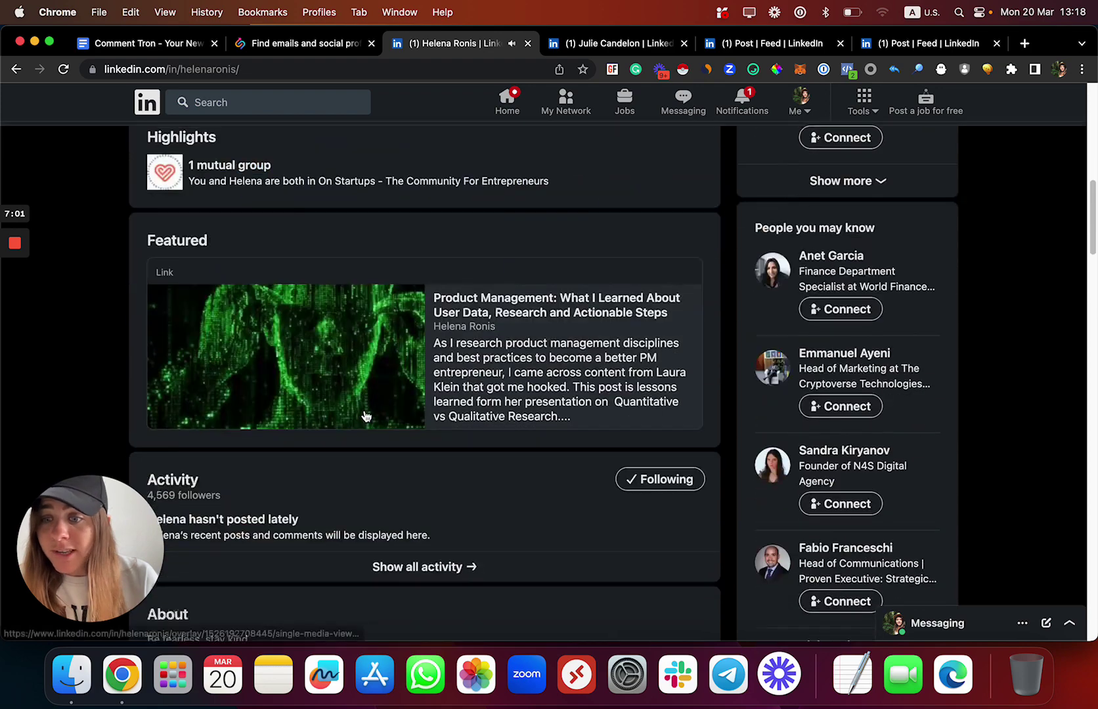
scroll(365, 417, "down", 5)
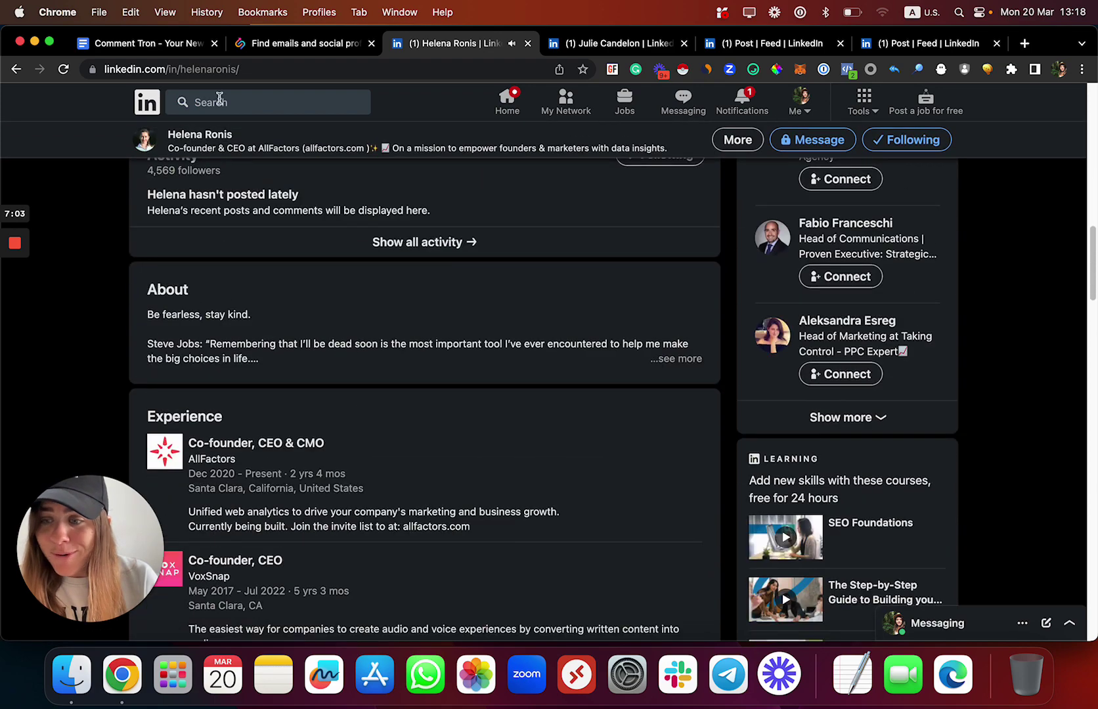
Go back to the 'ai' people results, then go to the home feed.
left_click(18, 70)
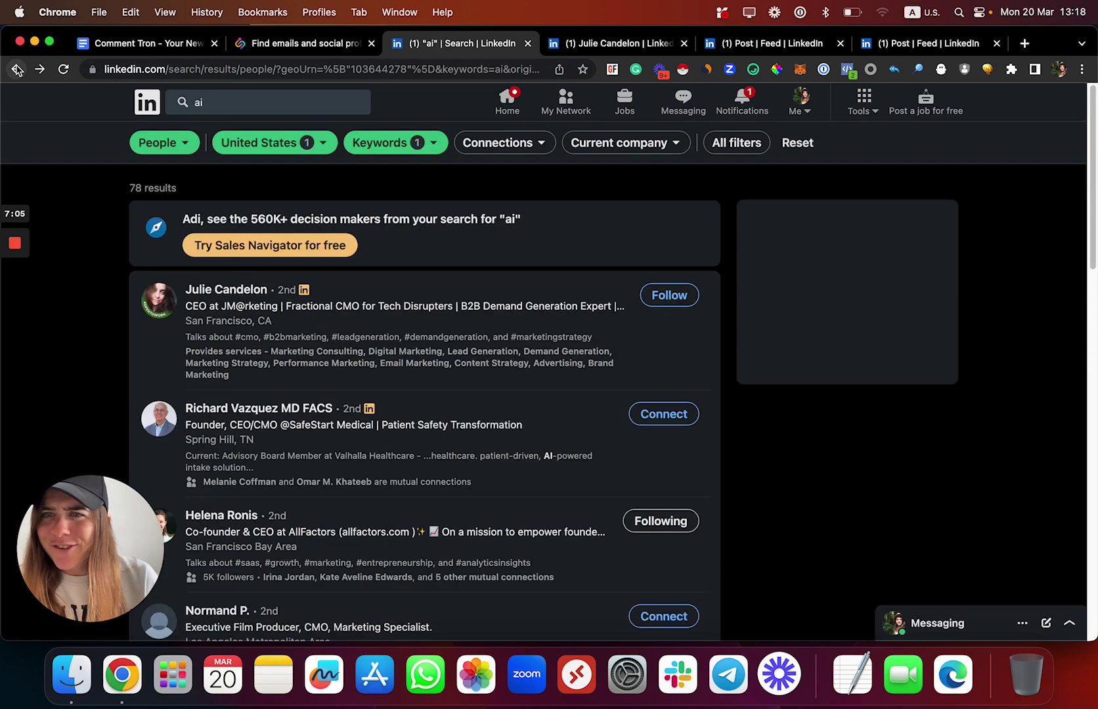
scroll(552, 290, "down", 8)
scroll(551, 290, "up", 8)
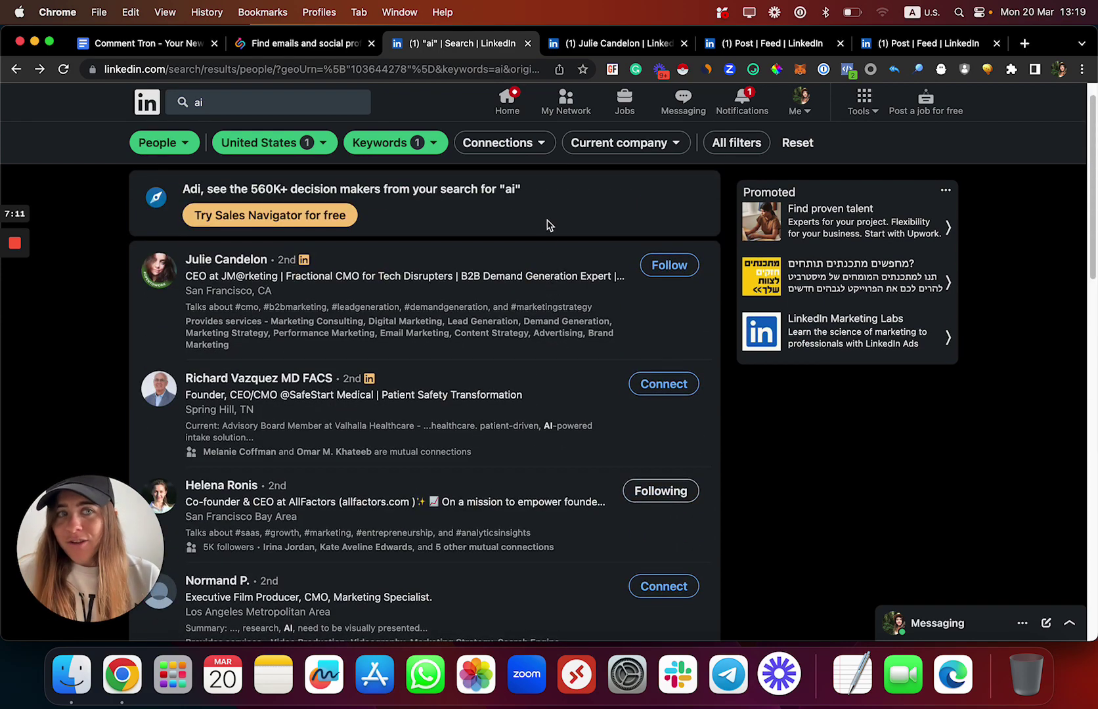
left_click(507, 102)
scroll(649, 206, "down", 20)
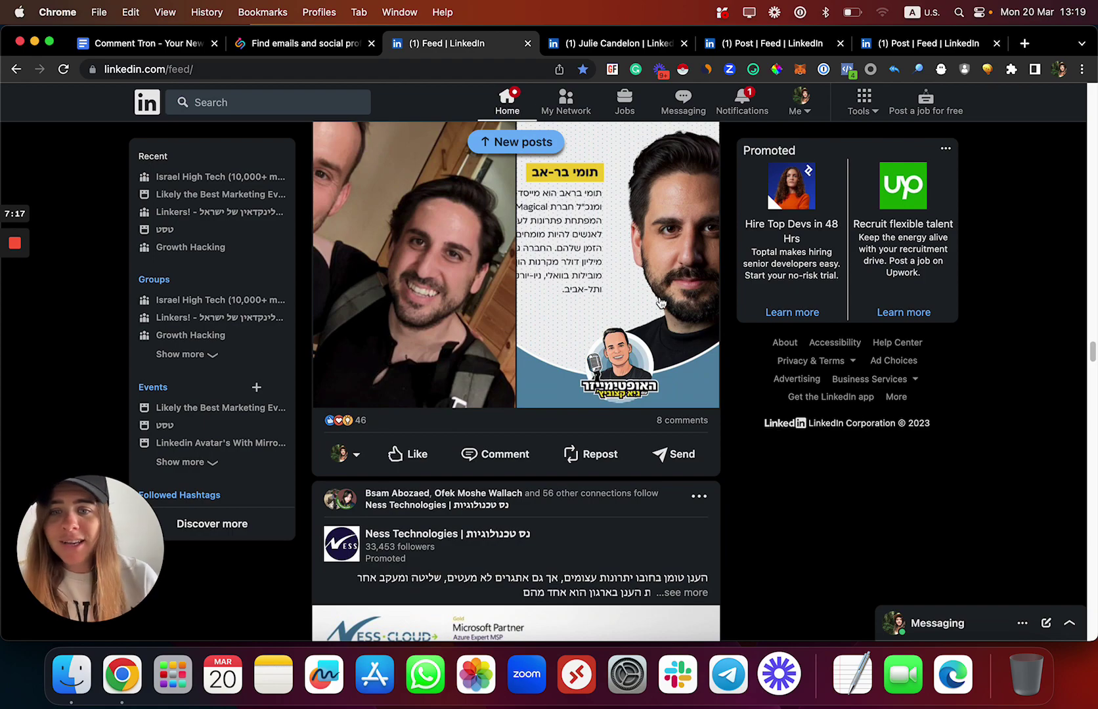
Refresh the LinkedIn home feed and browse the latest posts.
scroll(660, 302, "up", 20)
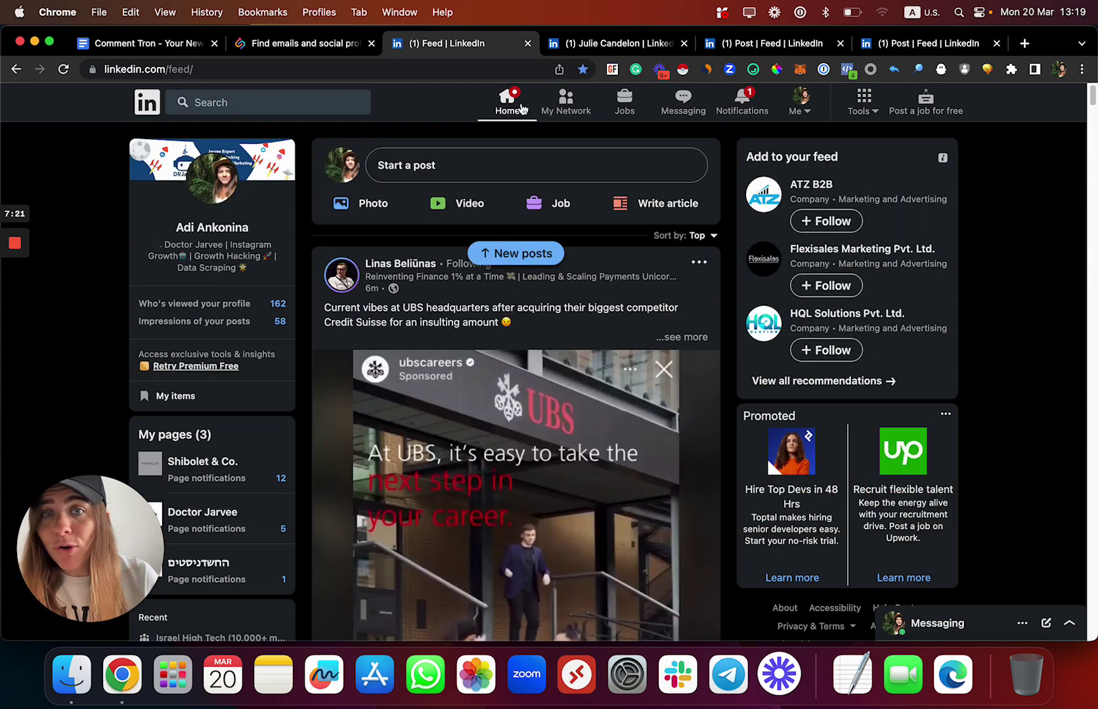
left_click(509, 103)
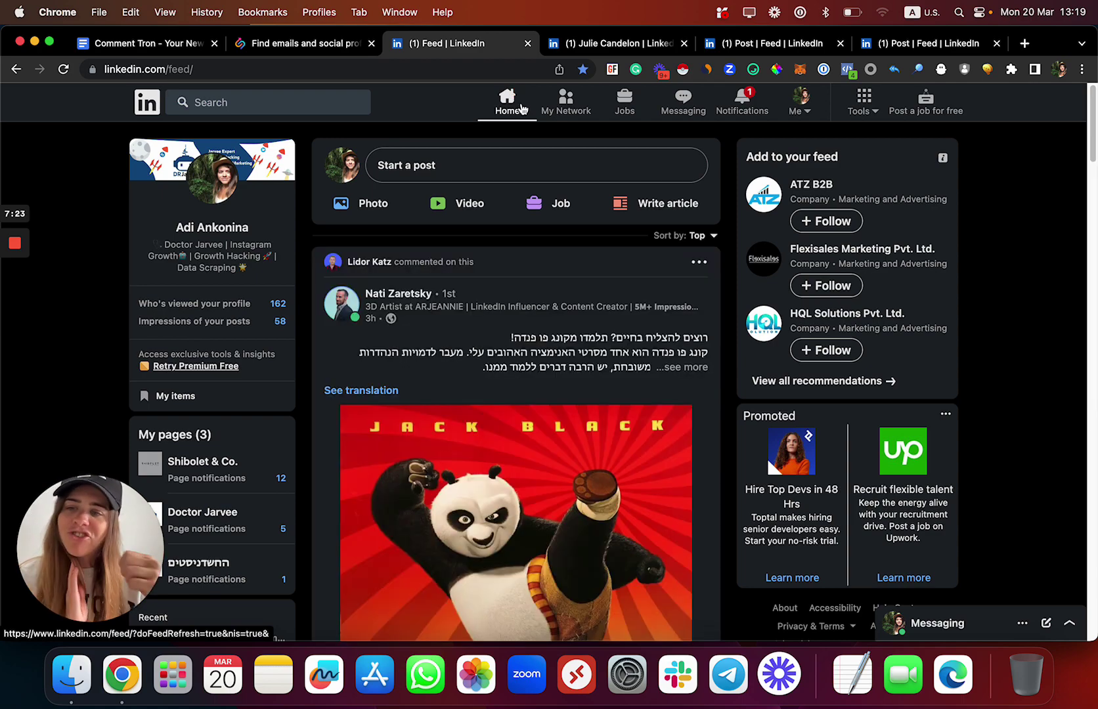
scroll(532, 105, "down", 20)
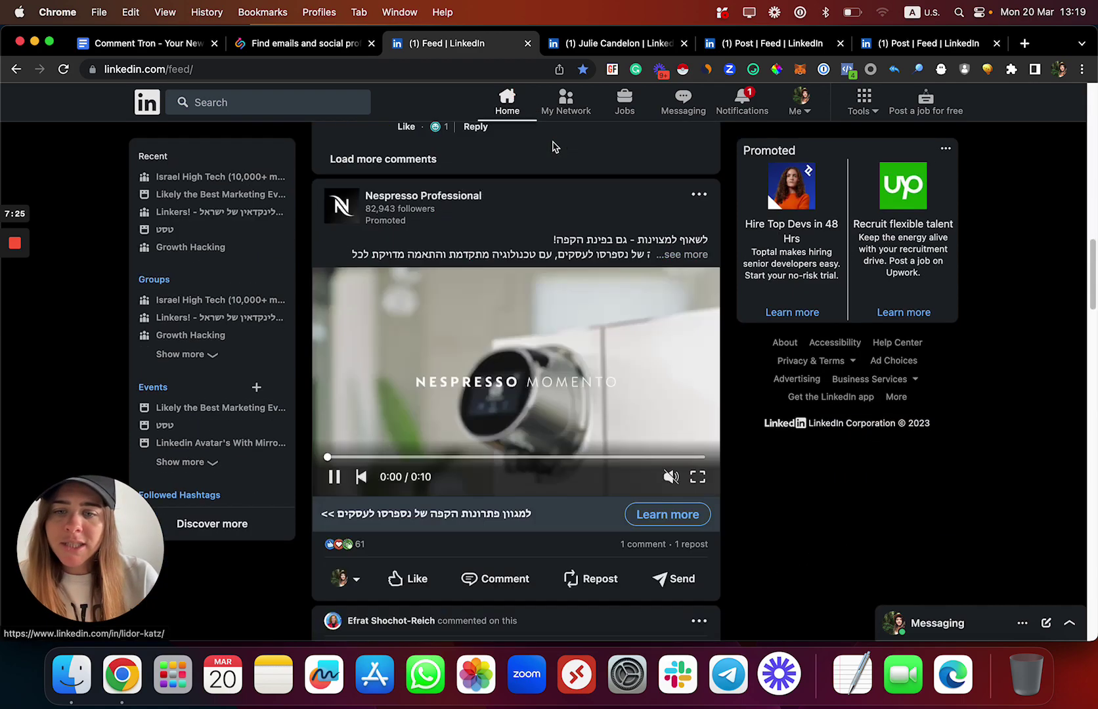
scroll(553, 197, "up", 5)
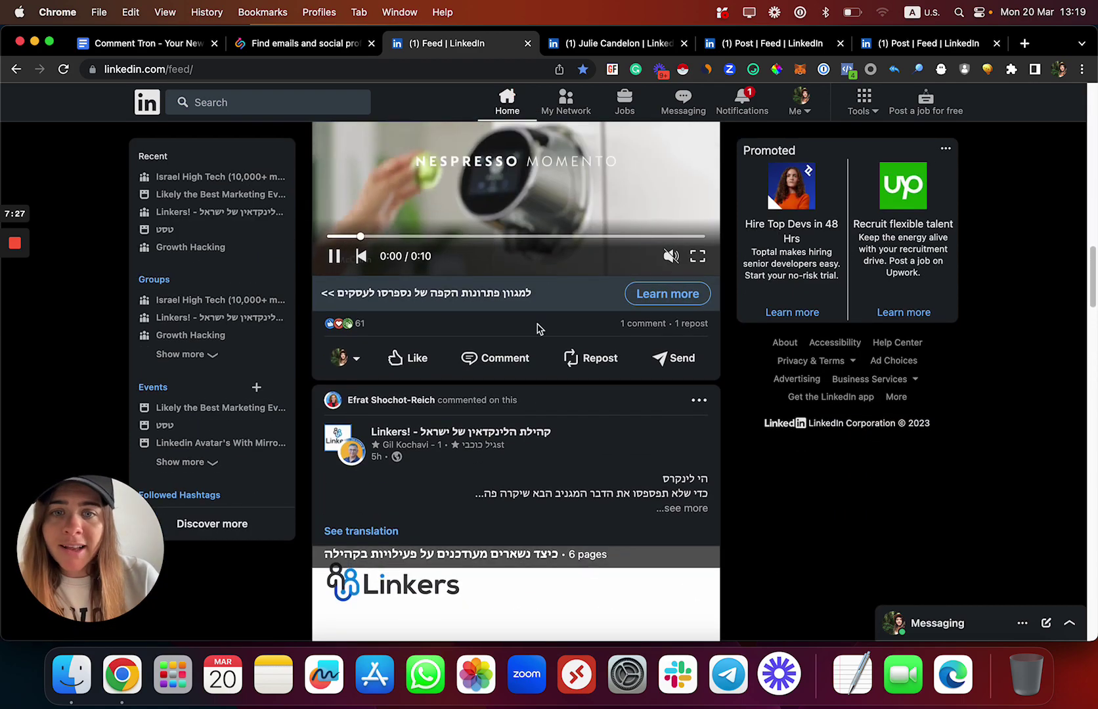
Start a comment on the Nespresso video post, then view the Comment Tron doc's 'show me the money!' section.
left_click(494, 358)
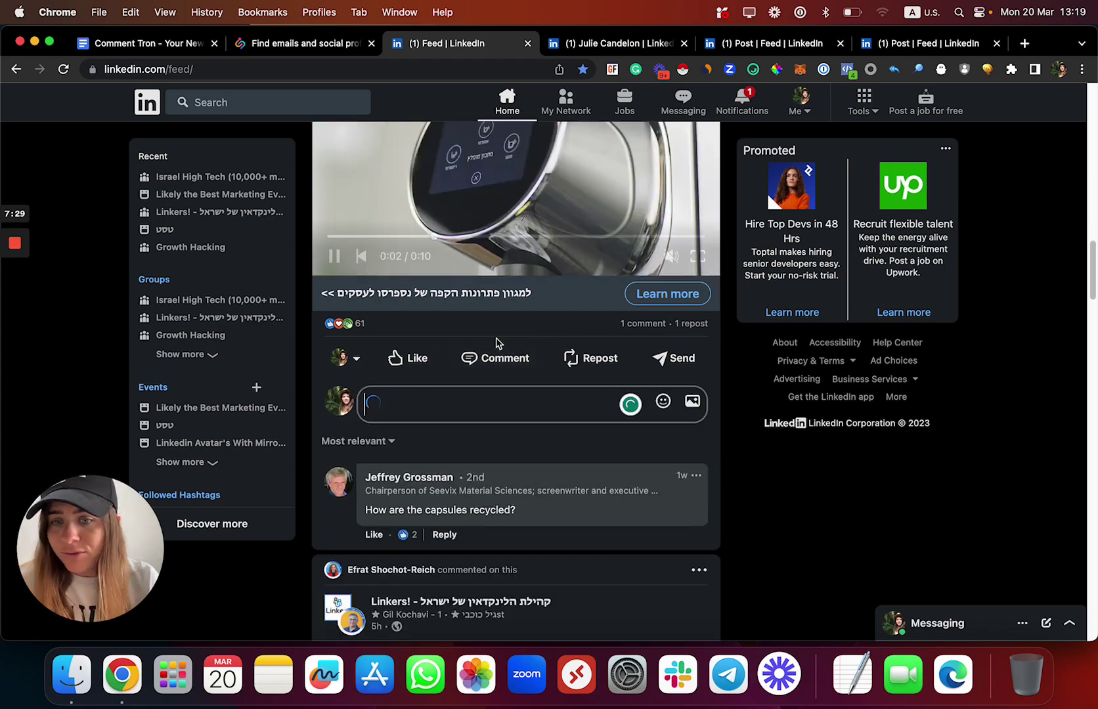
scroll(496, 340, "down", 15)
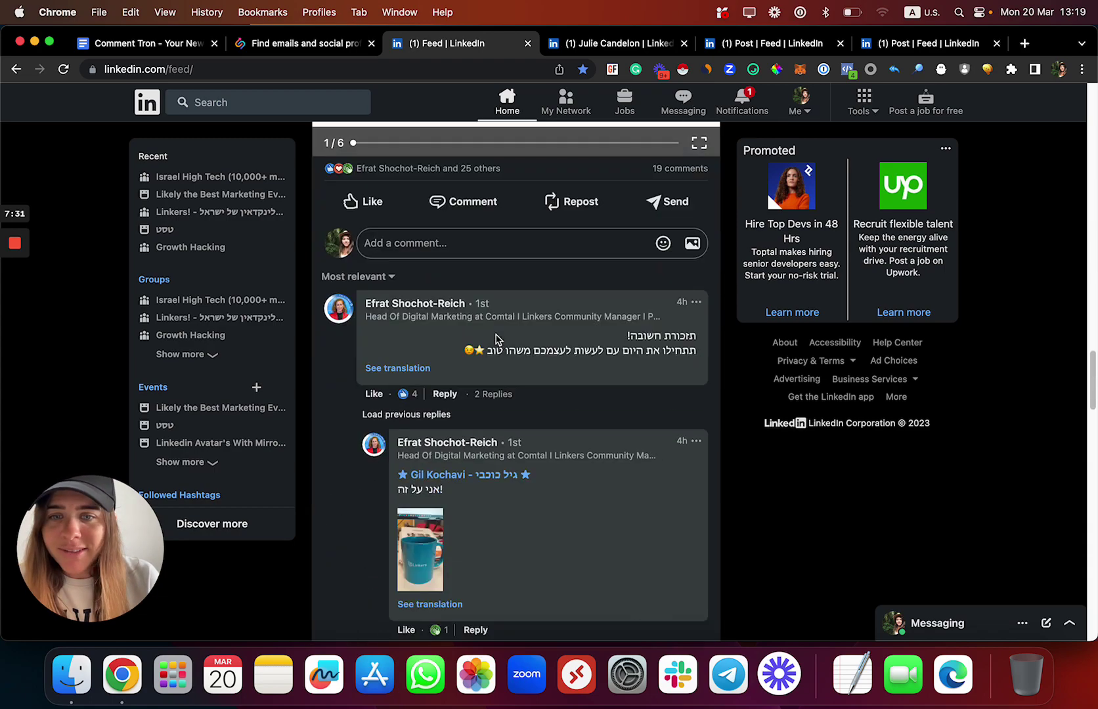
scroll(496, 340, "down", 20)
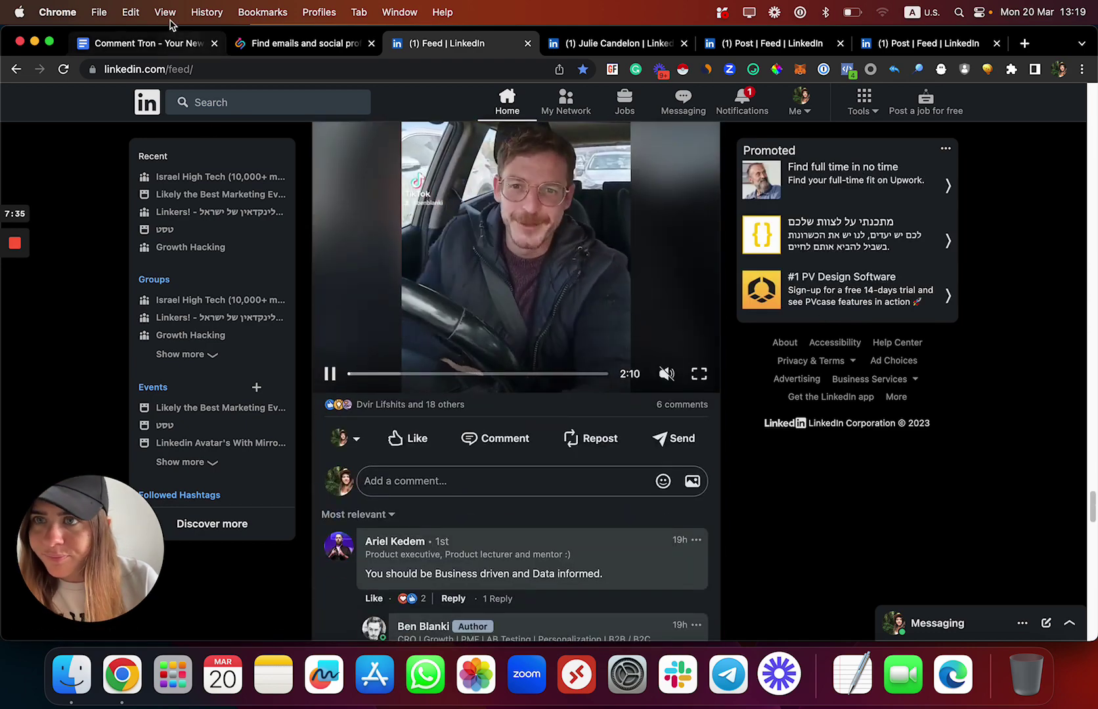
left_click(169, 42)
scroll(459, 283, "down", 10)
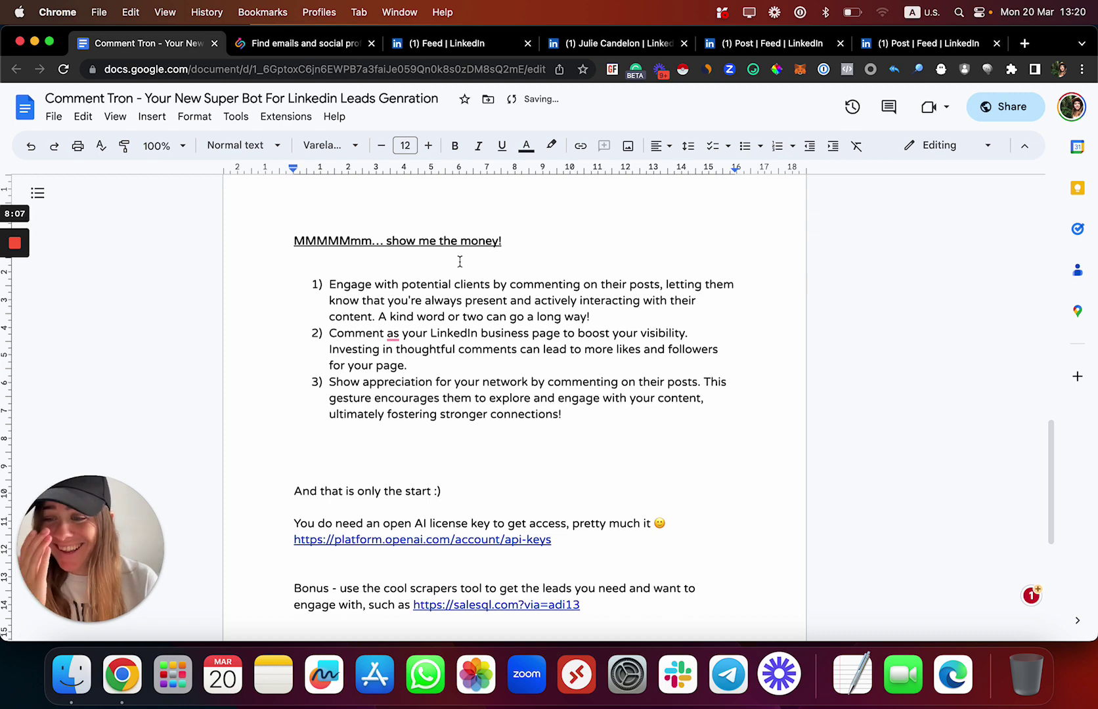
View the CommenTron extension's license settings on the post with earlier comments.
scroll(460, 261, "down", 5)
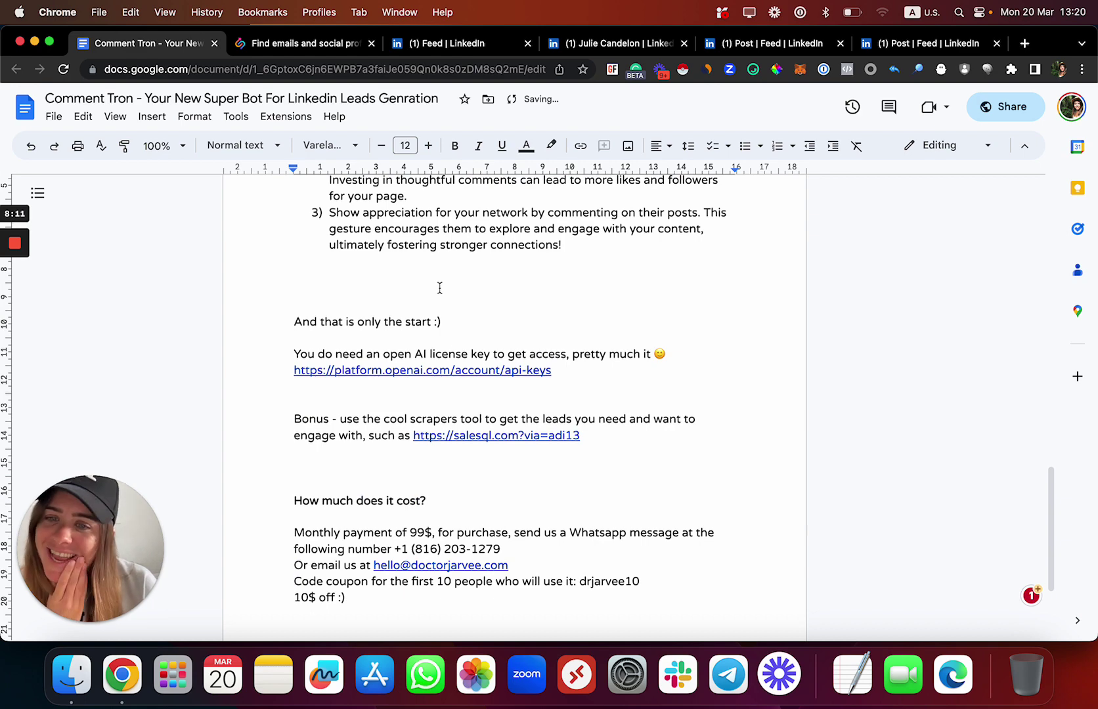
left_click(930, 43)
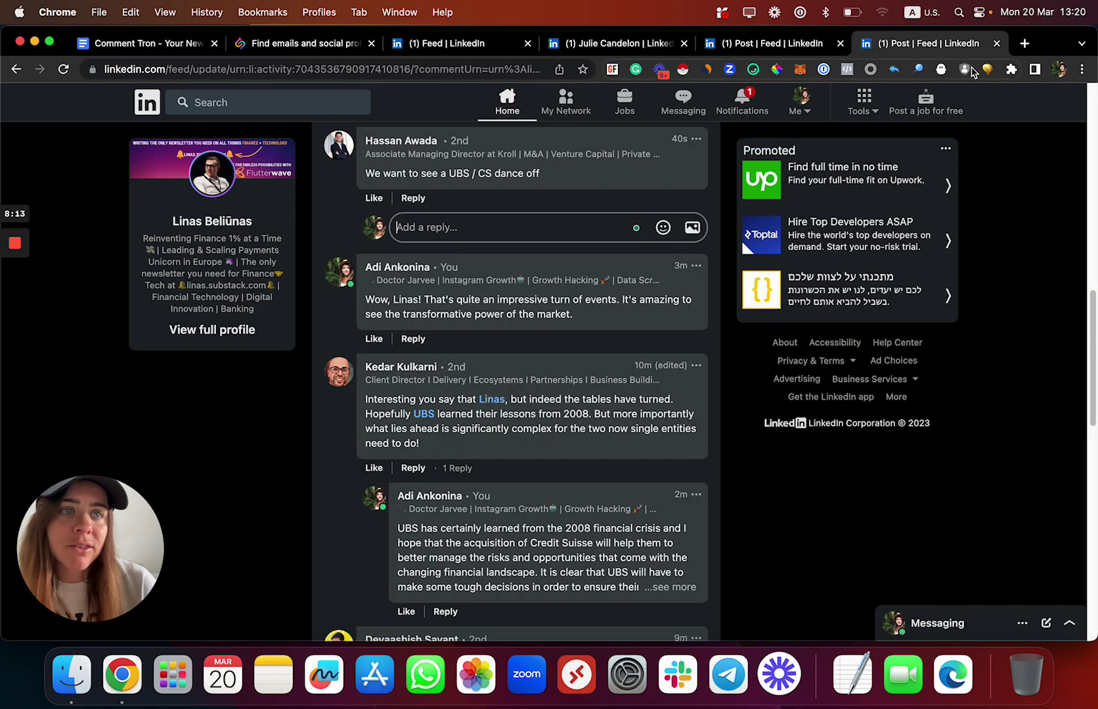
left_click(986, 71)
left_click(918, 152)
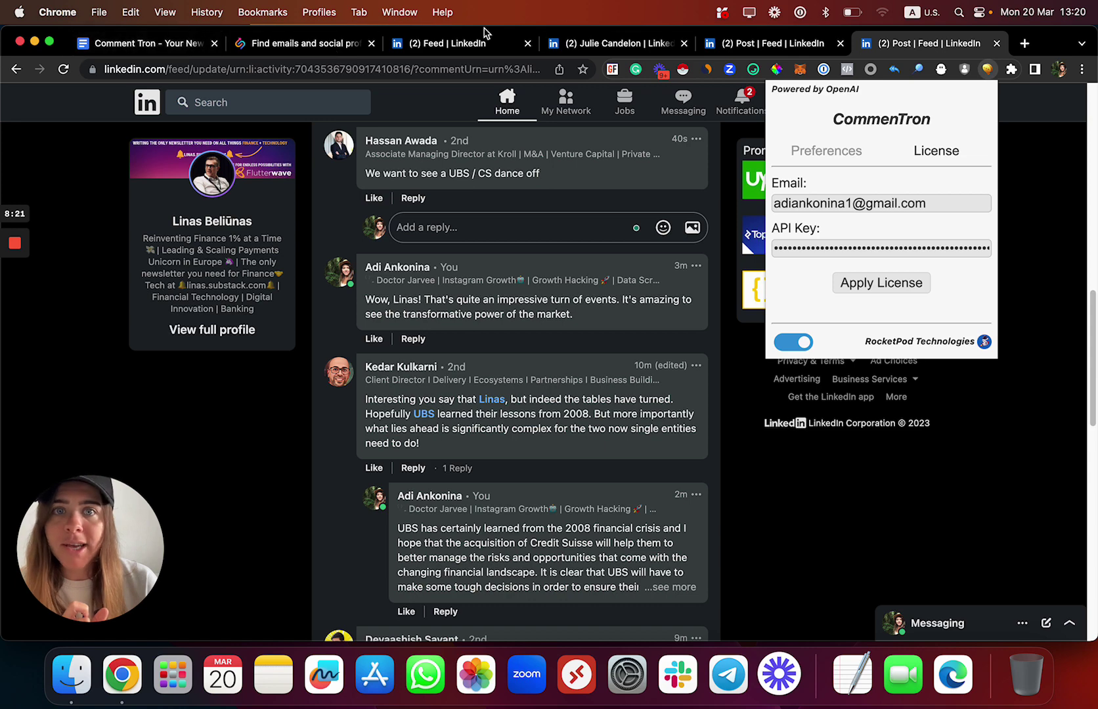
Open the OpenAI API keys page from the link in the Comment Tron doc.
left_click(157, 46)
left_click(401, 372)
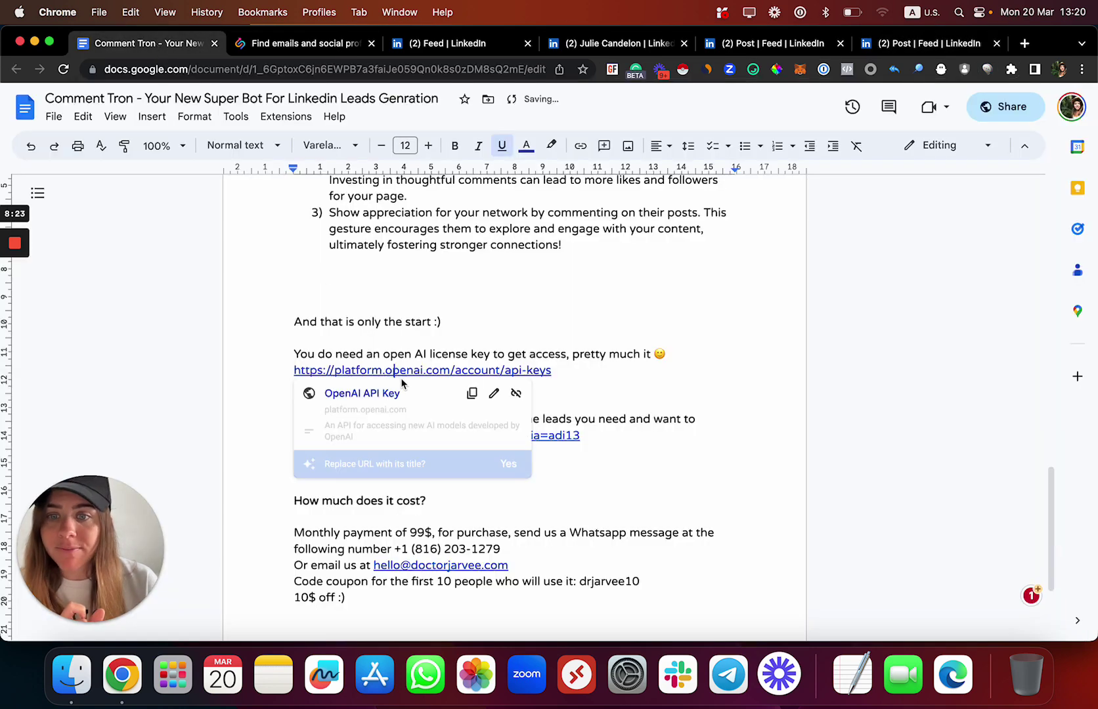
left_click(403, 390)
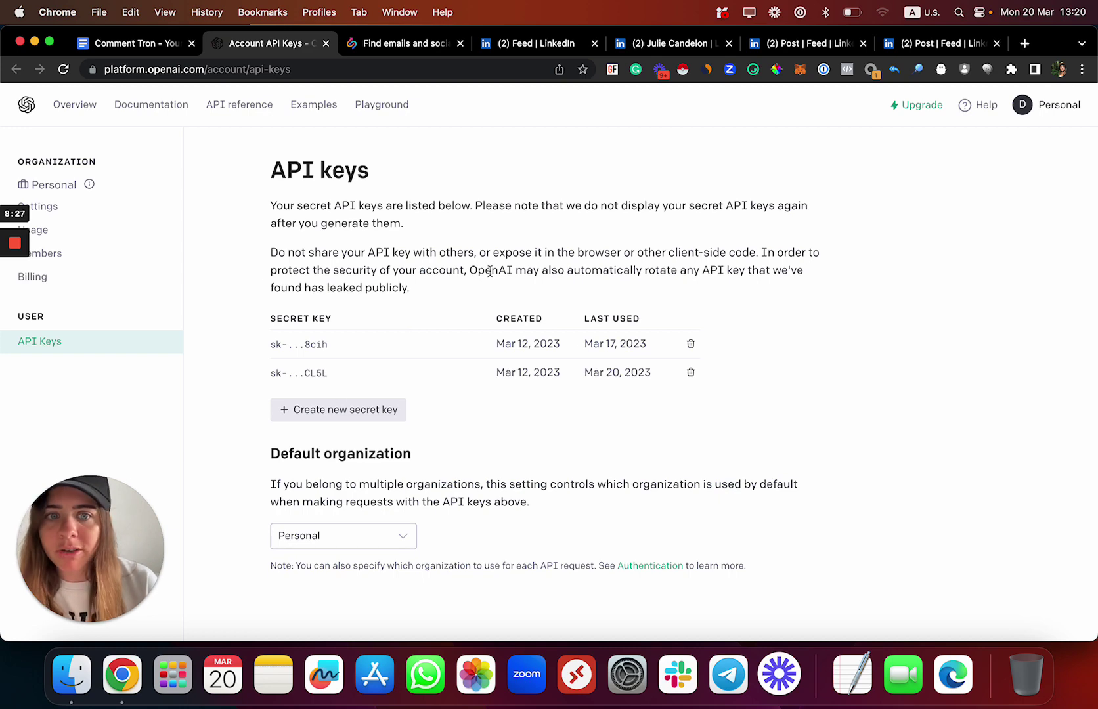
left_click(165, 44)
Scroll further through the Comment Tron doc, then go to the SalesQL contacts dashboard.
scroll(546, 319, "down", 1)
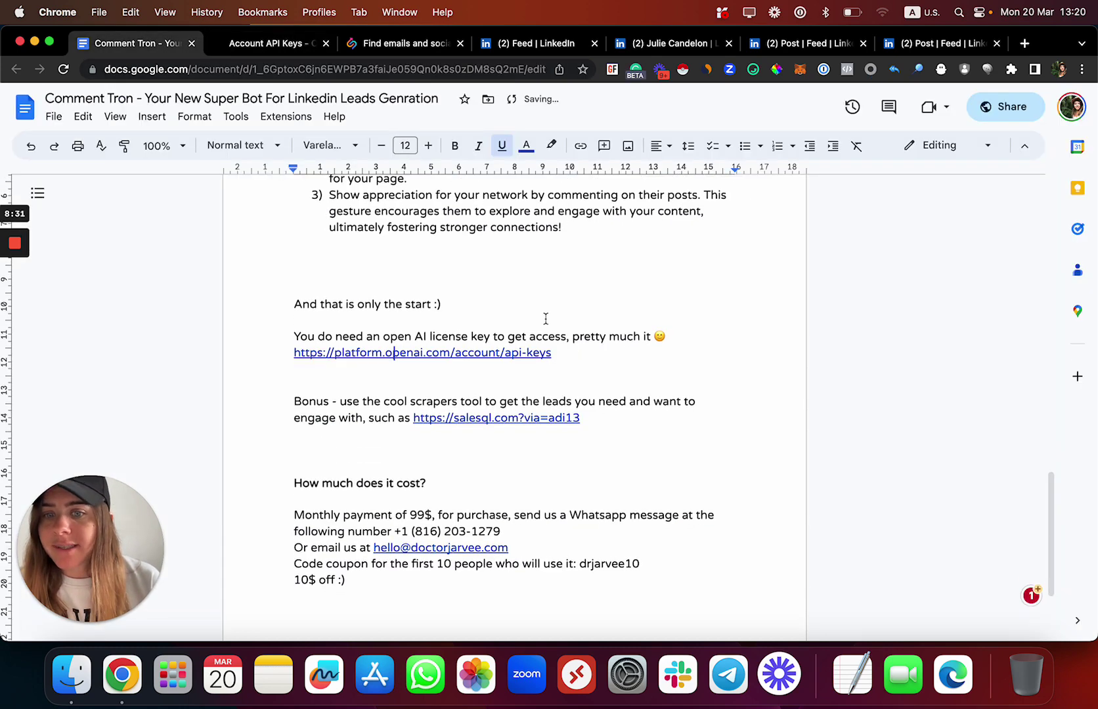
scroll(546, 319, "down", 1)
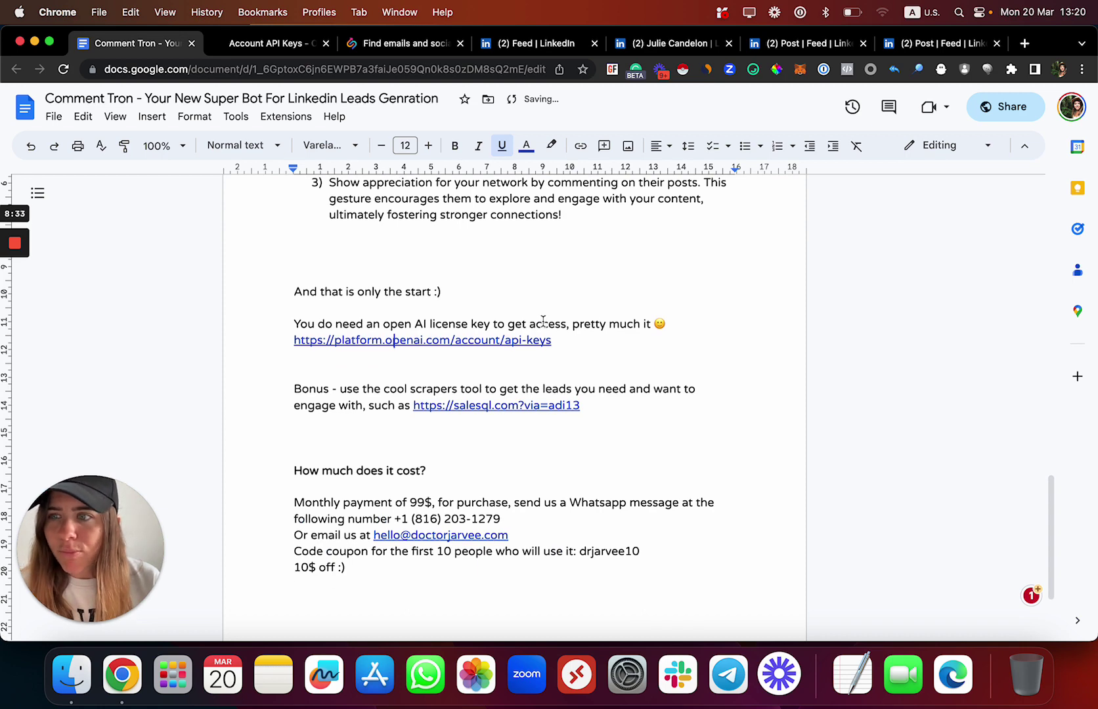
left_click(419, 45)
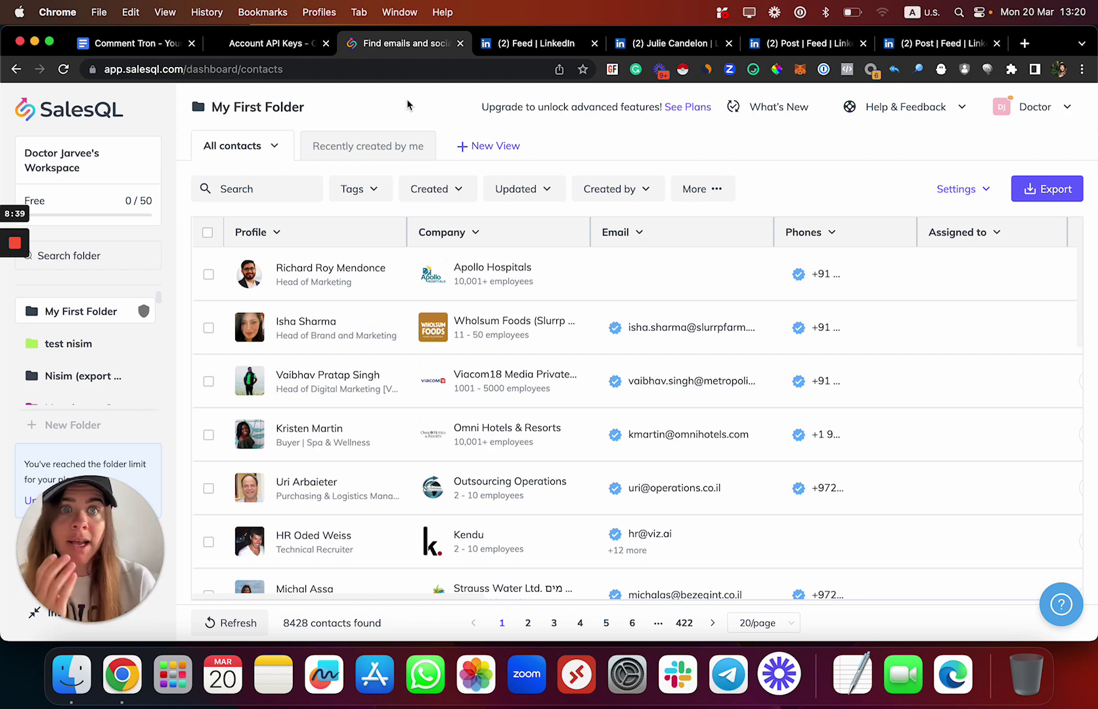
scroll(722, 302, "down", 2)
scroll(733, 320, "up", 2)
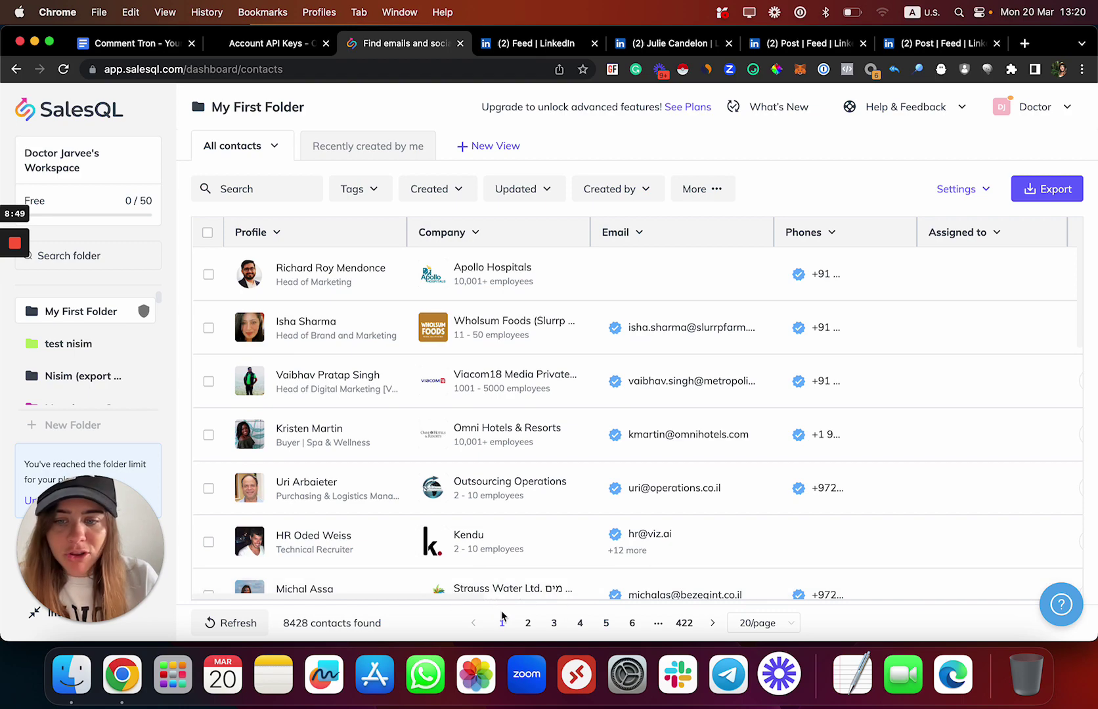
left_click_drag(271, 600, 957, 570)
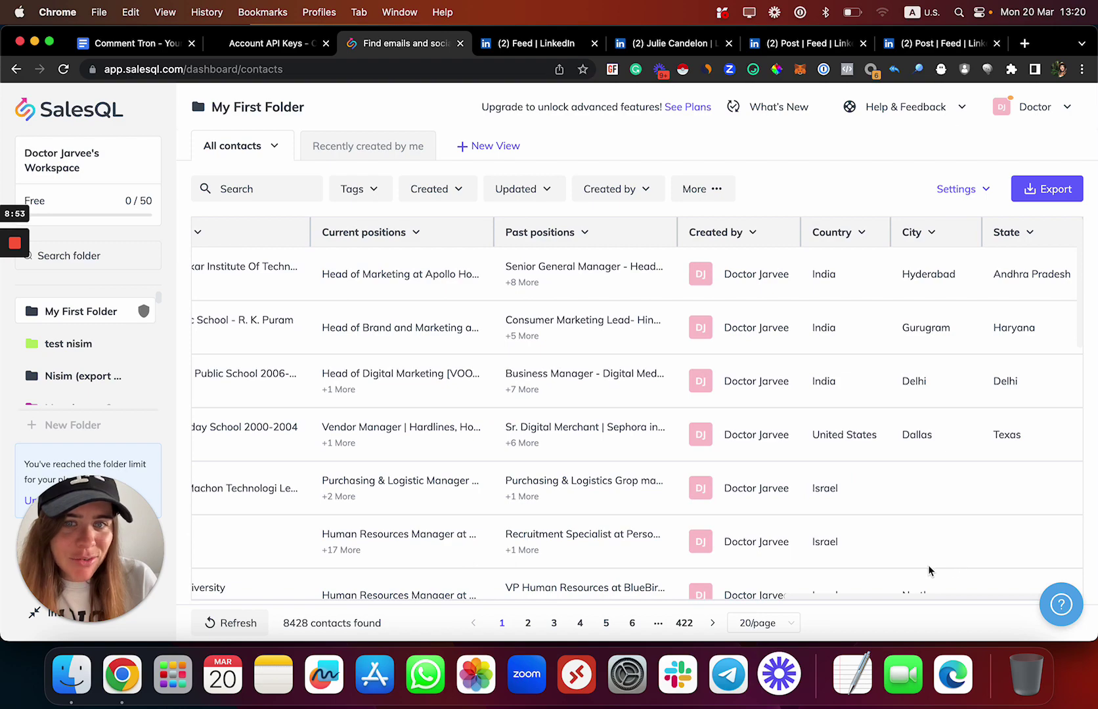
left_click_drag(886, 572, 311, 561)
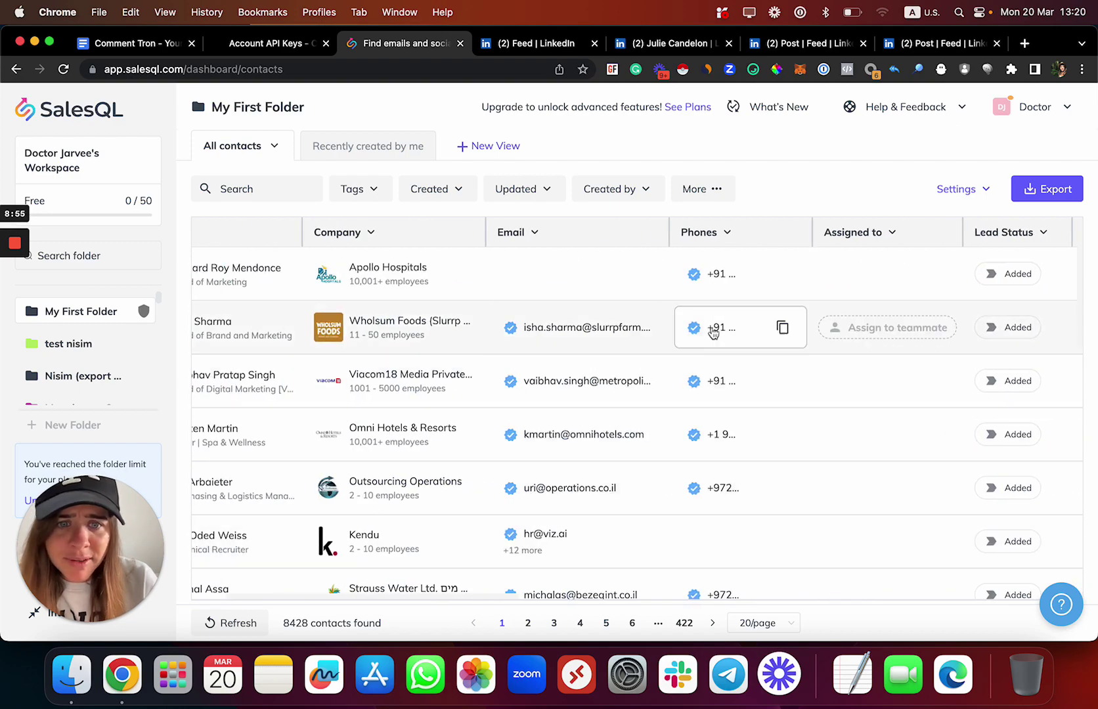
scroll(722, 331, "down", 3)
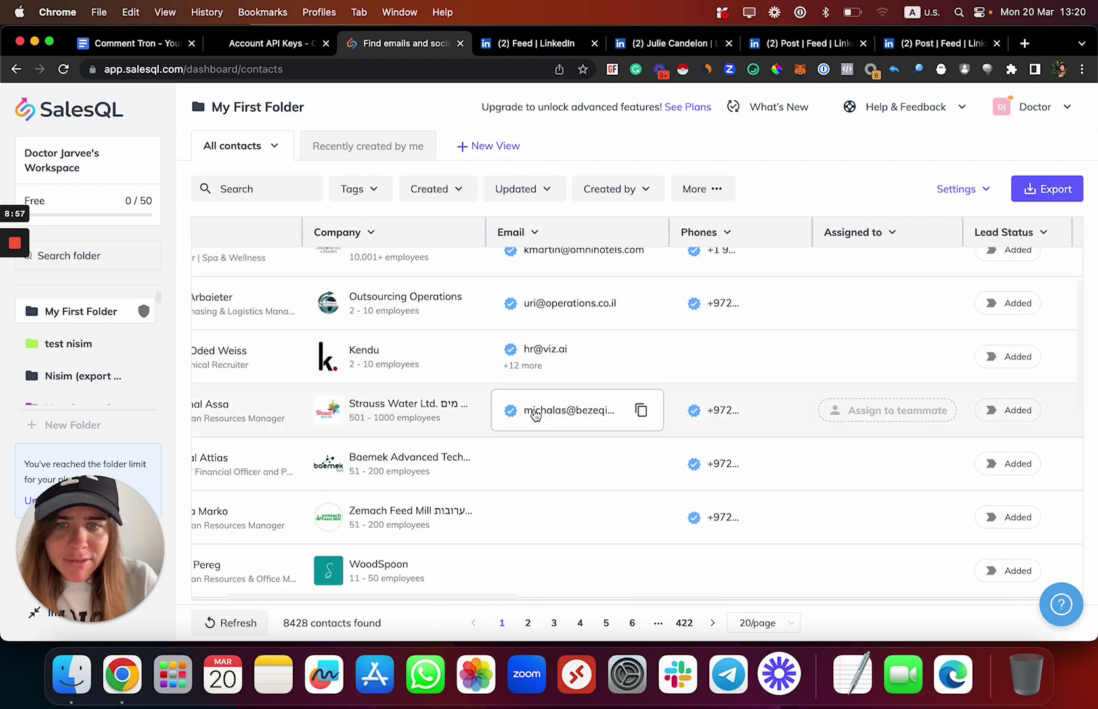
scroll(557, 399, "down", 3)
scroll(557, 399, "down", 3)
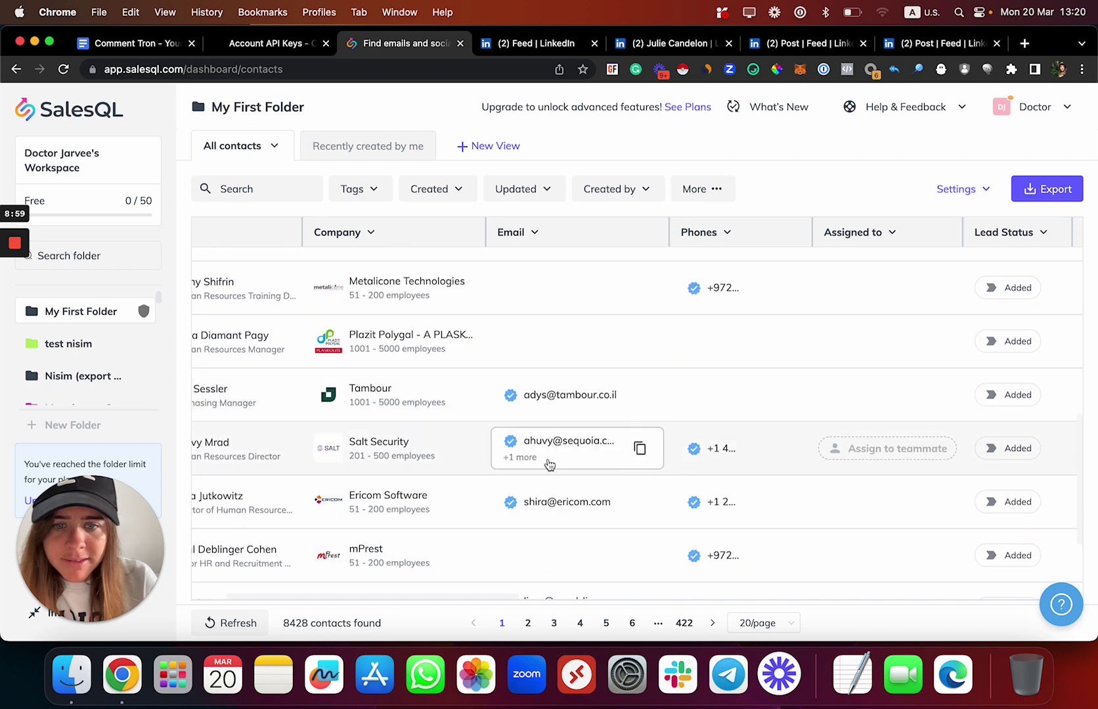
left_click(539, 456)
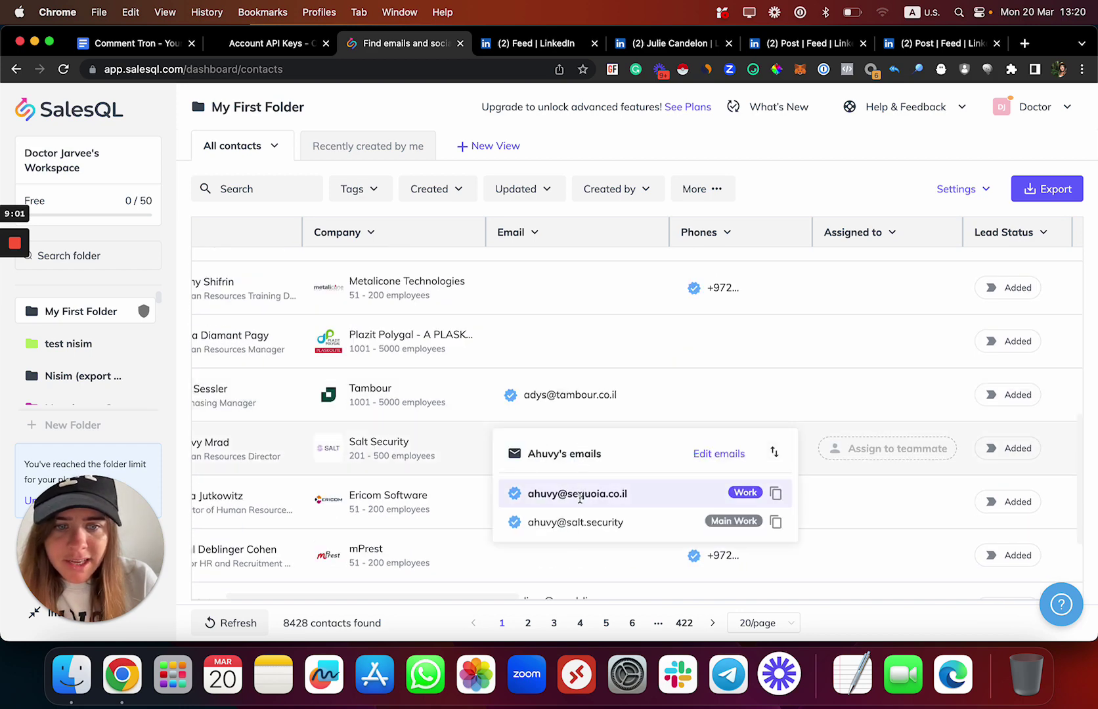
left_click(722, 556)
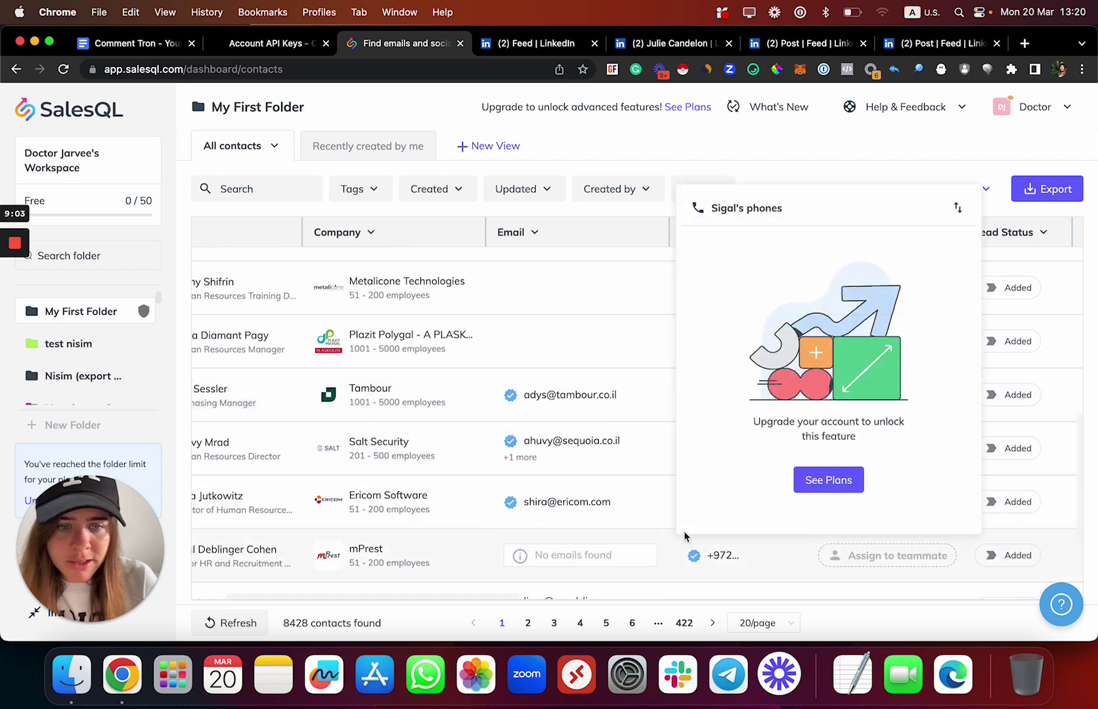
left_click(723, 516)
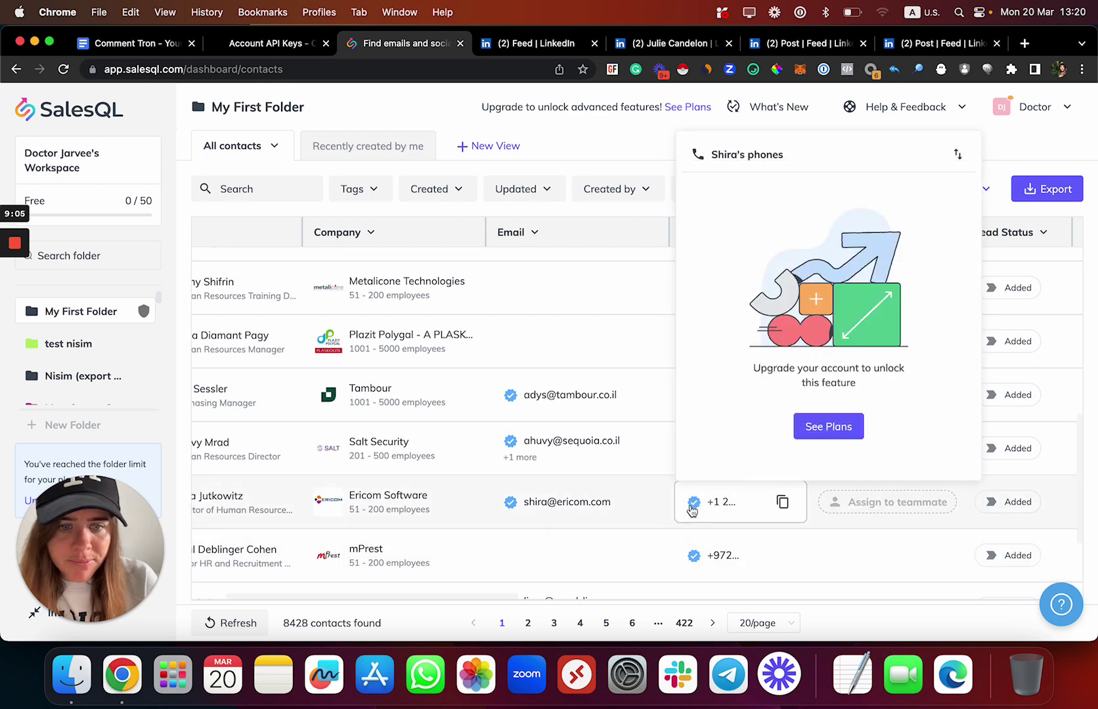
left_click(695, 510)
left_click(695, 510)
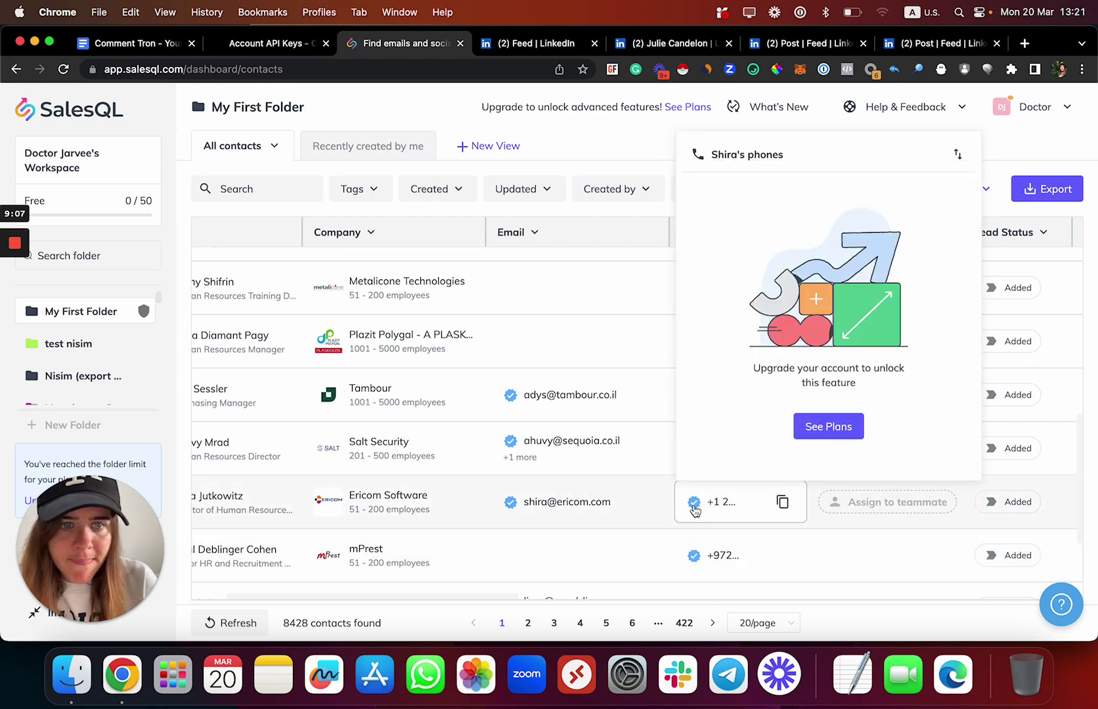
left_click(695, 494)
scroll(710, 449, "up", 6)
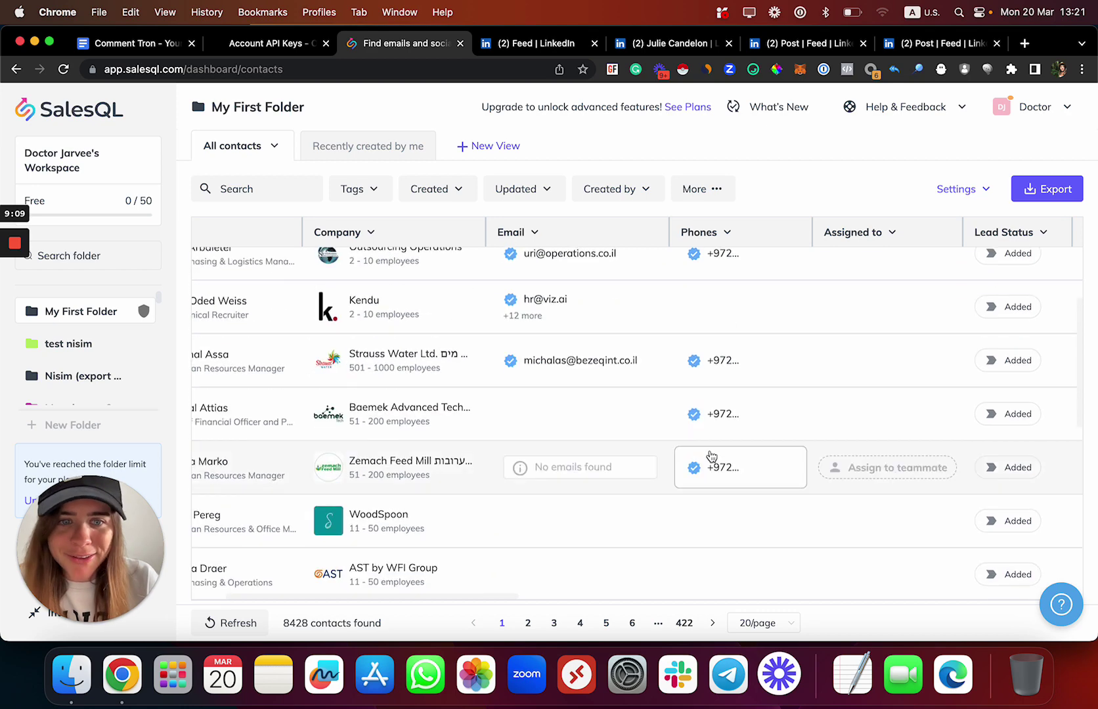
scroll(720, 321, "up", 3)
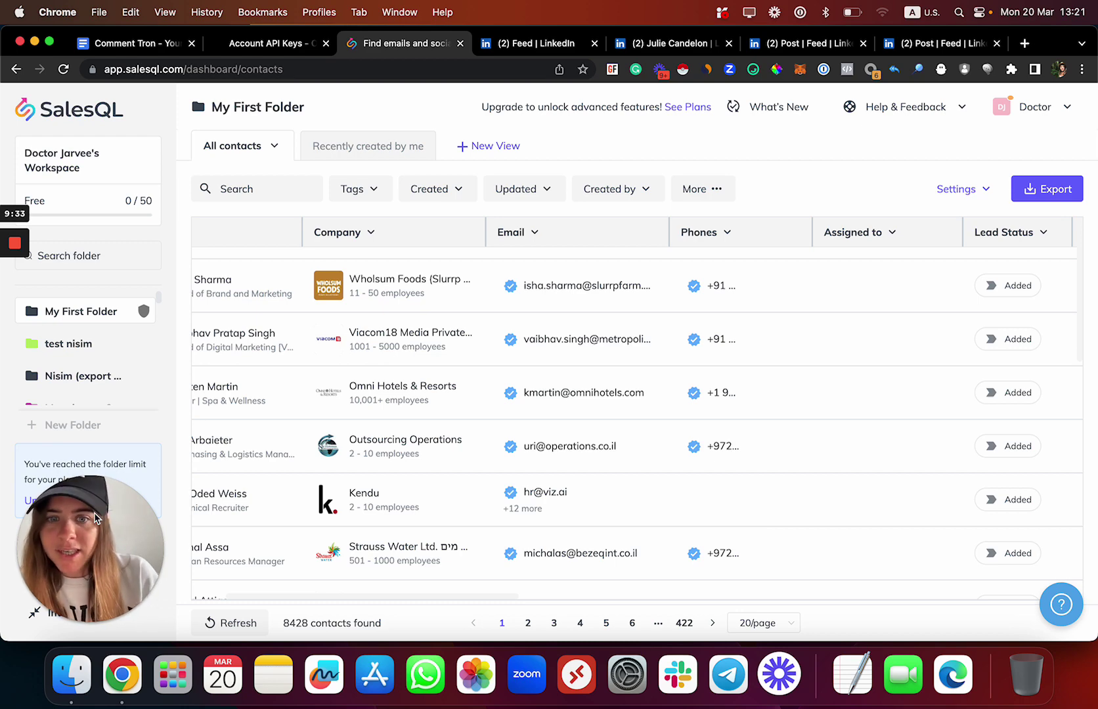
scroll(880, 394, "up", 1)
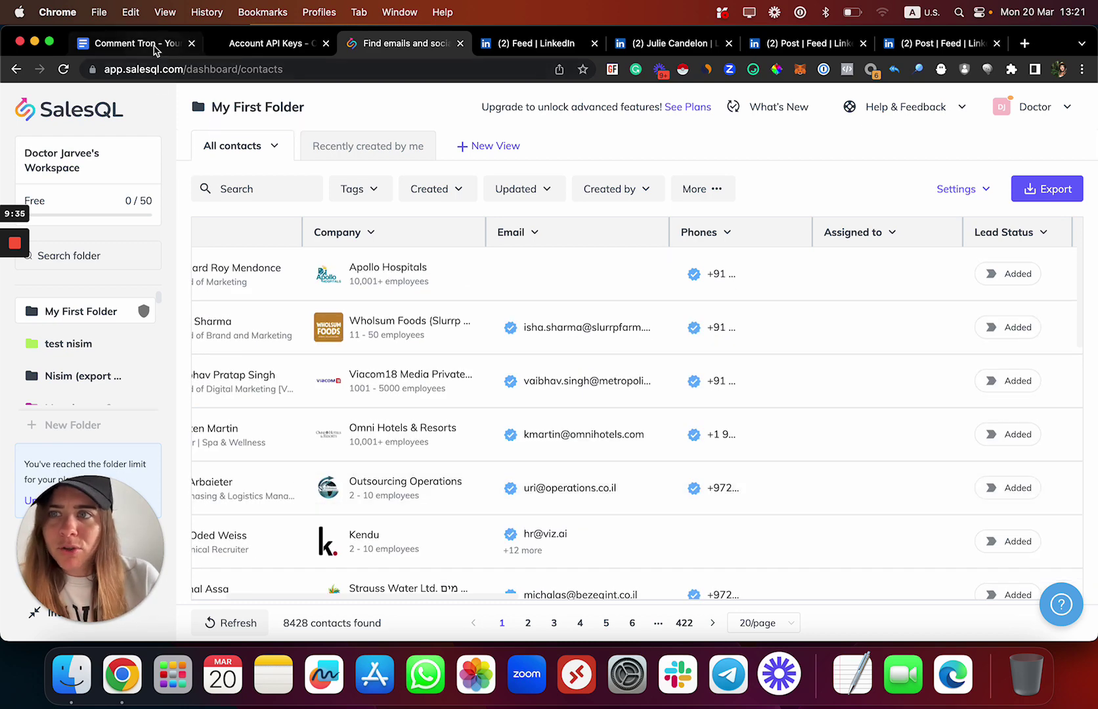
Highlight the monthly payment price in the Comment Tron doc's pricing section, then scroll to the top.
left_click(131, 43)
scroll(481, 459, "down", 2)
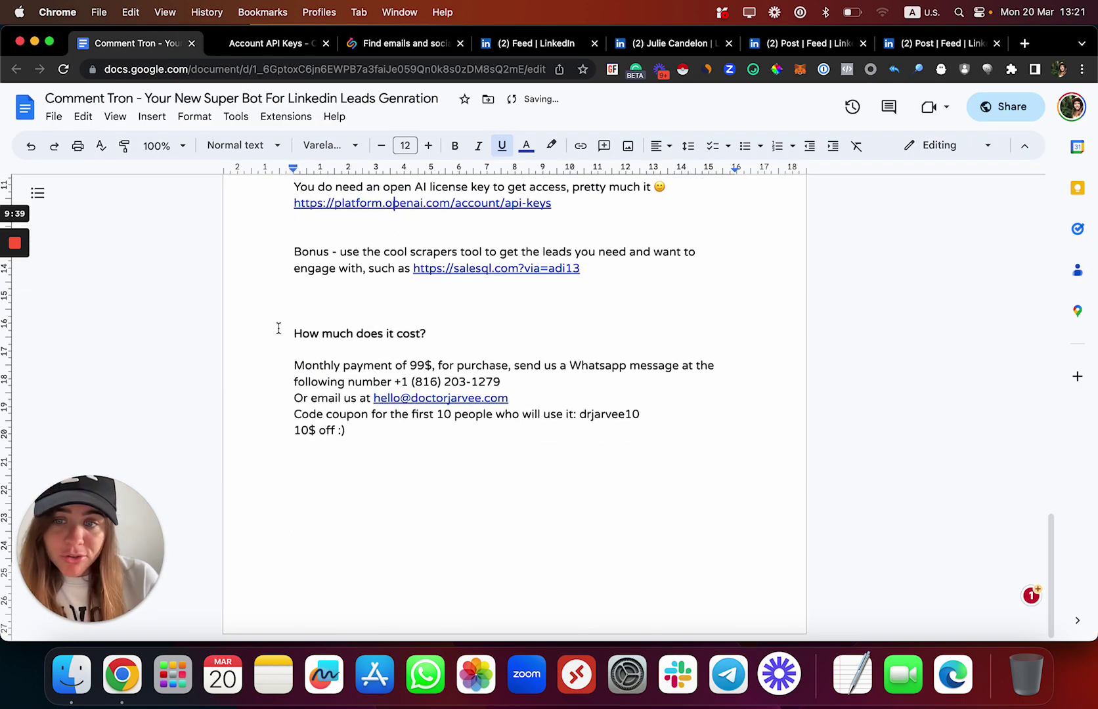
left_click_drag(324, 365, 414, 368)
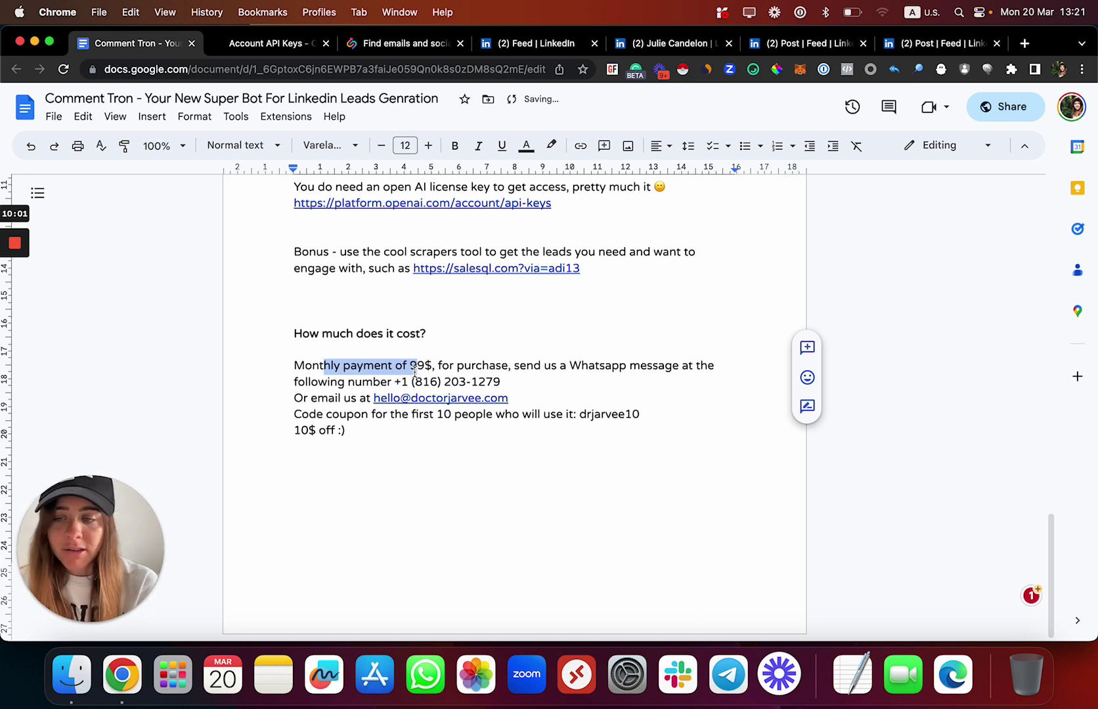
scroll(415, 371, "up", 20)
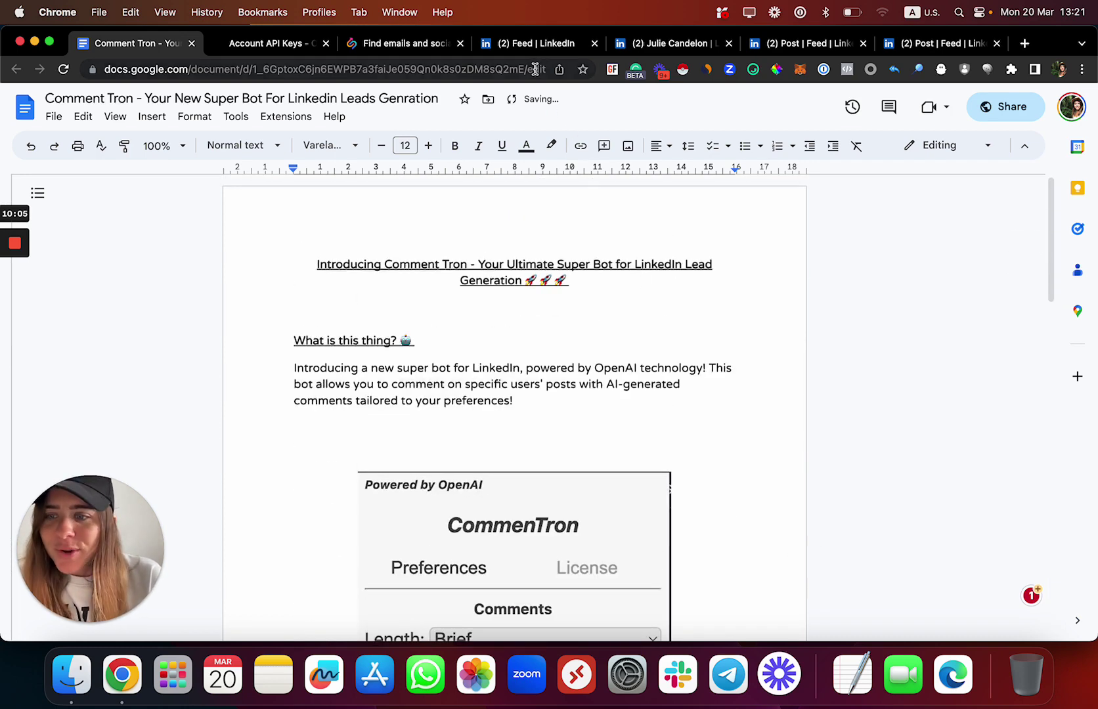
Show CommenTron's settings over the LinkedIn feed: Brief length, Surprised manner, Agree replies.
left_click(536, 44)
scroll(557, 431, "up", 3)
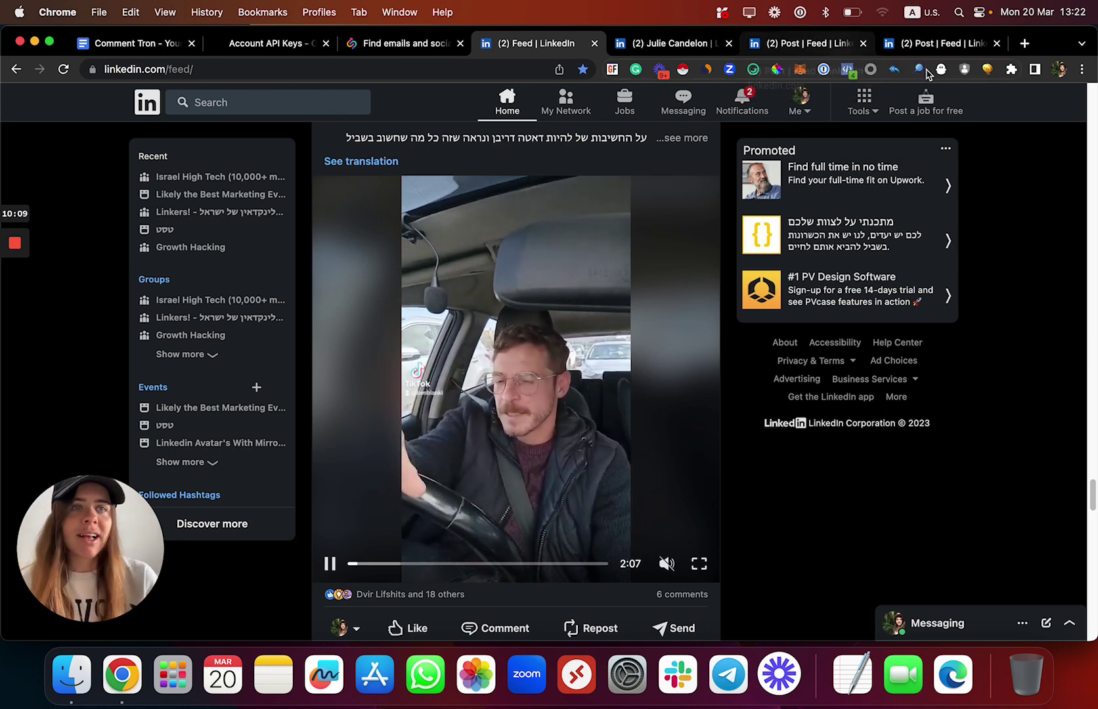
left_click(987, 69)
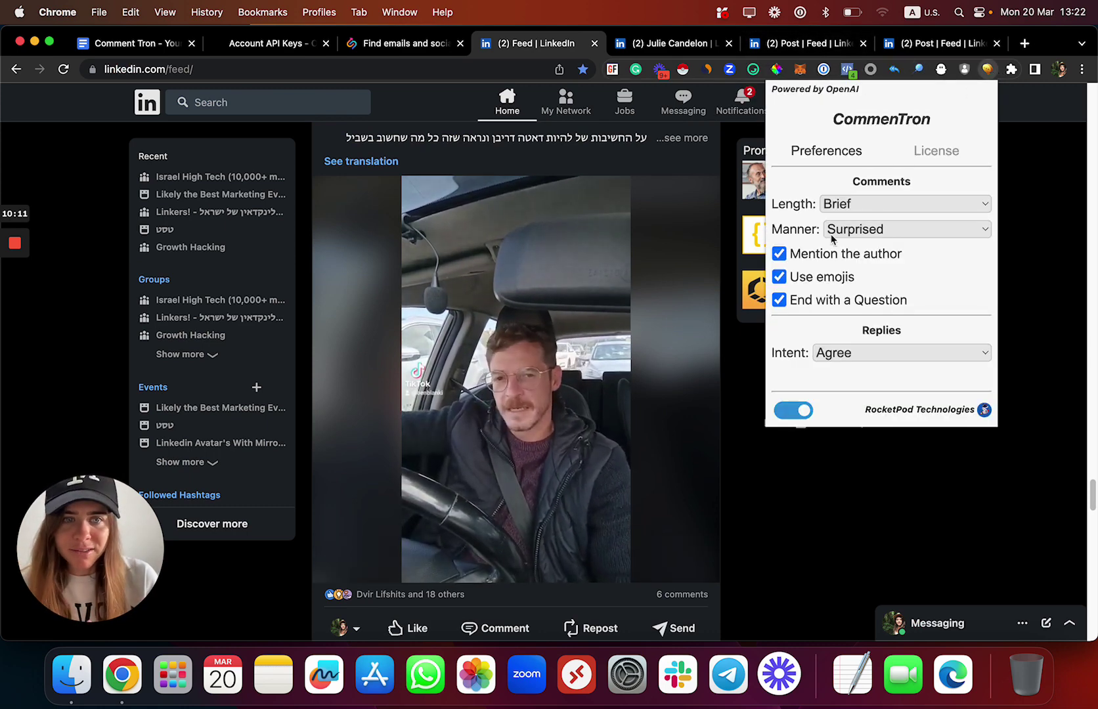
scroll(447, 461, "down", 10)
scroll(447, 462, "down", 1)
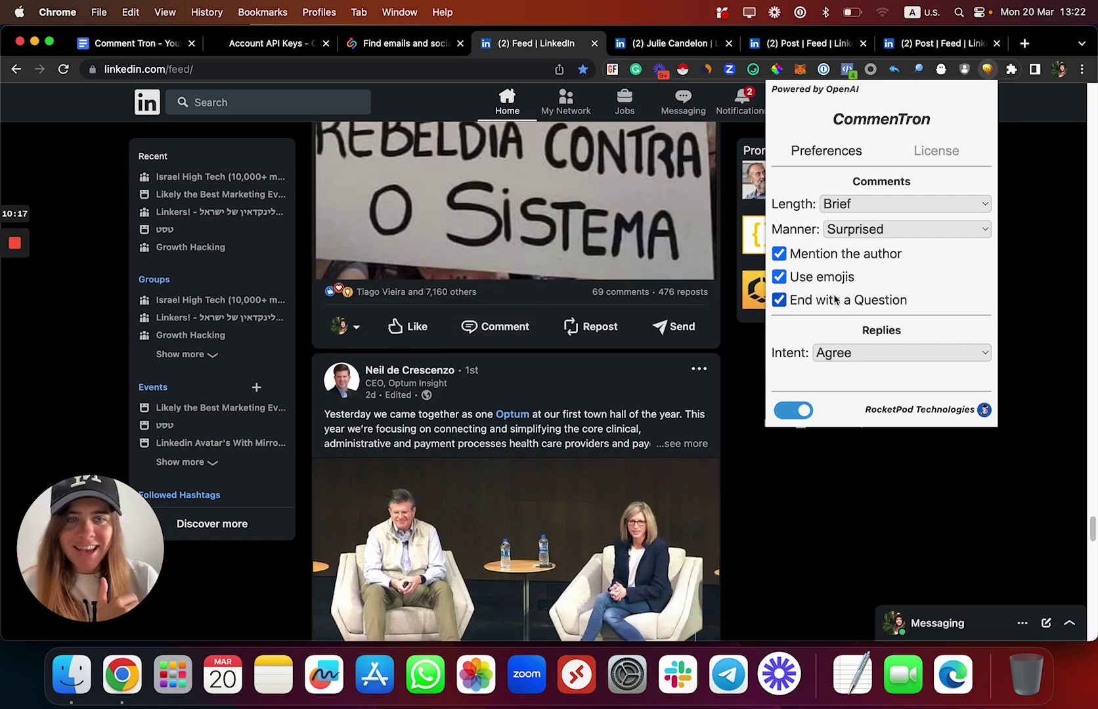
scroll(664, 306, "down", 6)
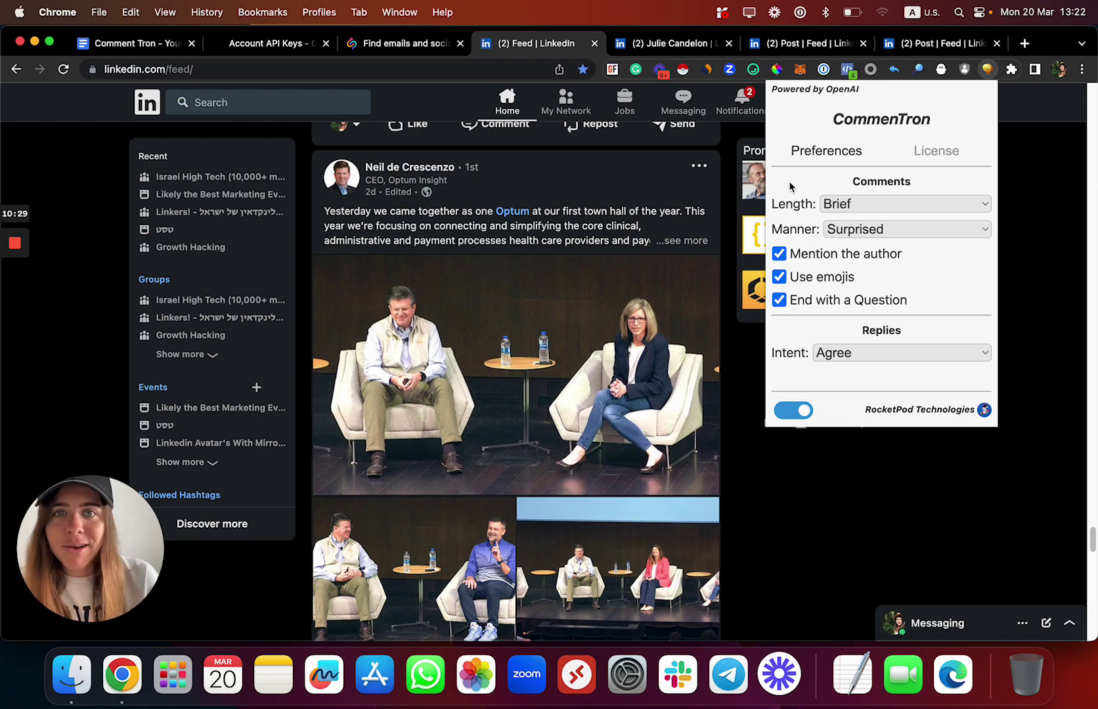
Return to the Comment Tron doc's pricing: 99$ monthly, 10$ coupon for the first 10 users.
scroll(539, 326, "up", 10)
scroll(538, 326, "down", 10)
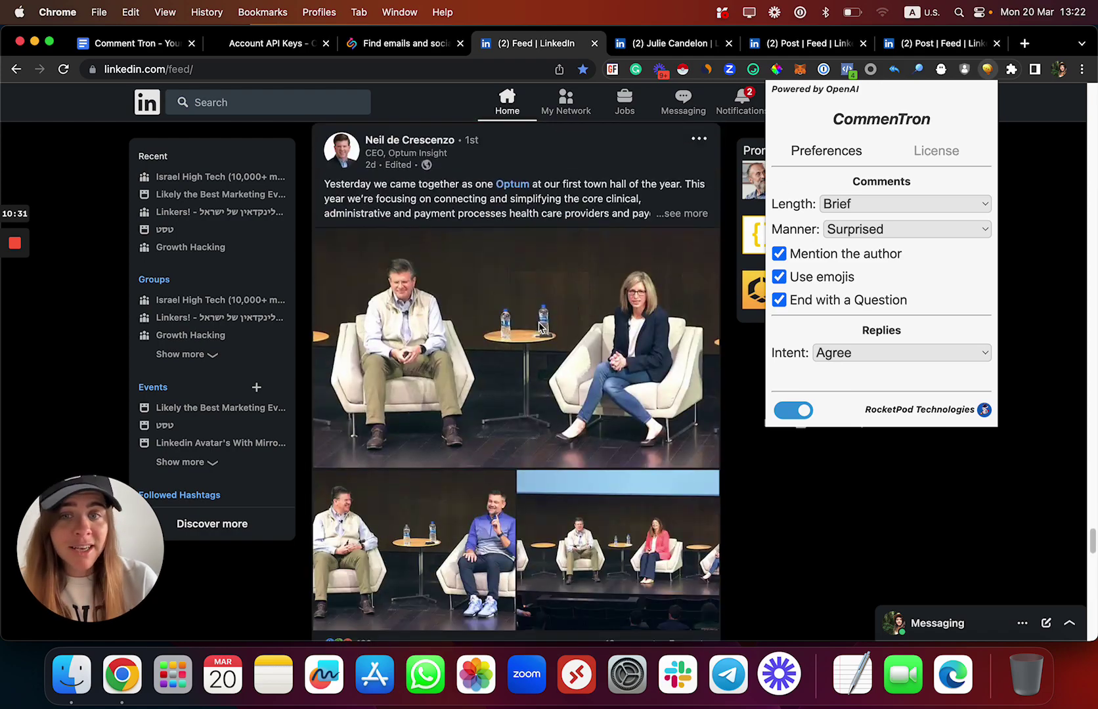
scroll(539, 326, "up", 20)
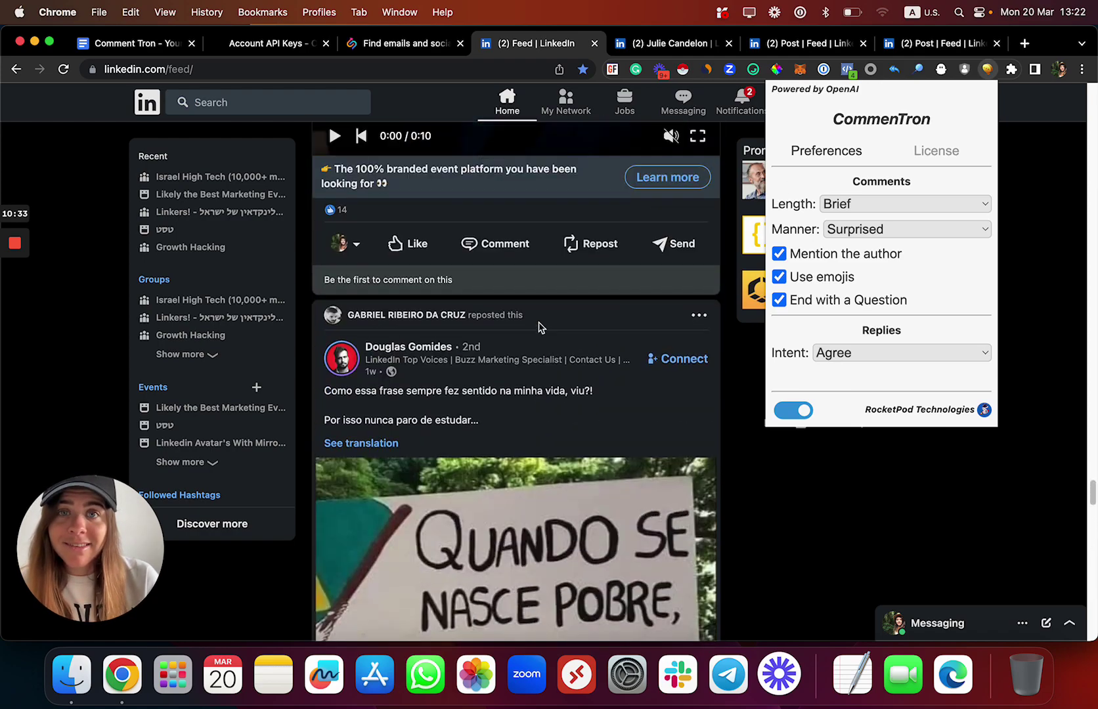
scroll(539, 327, "up", 20)
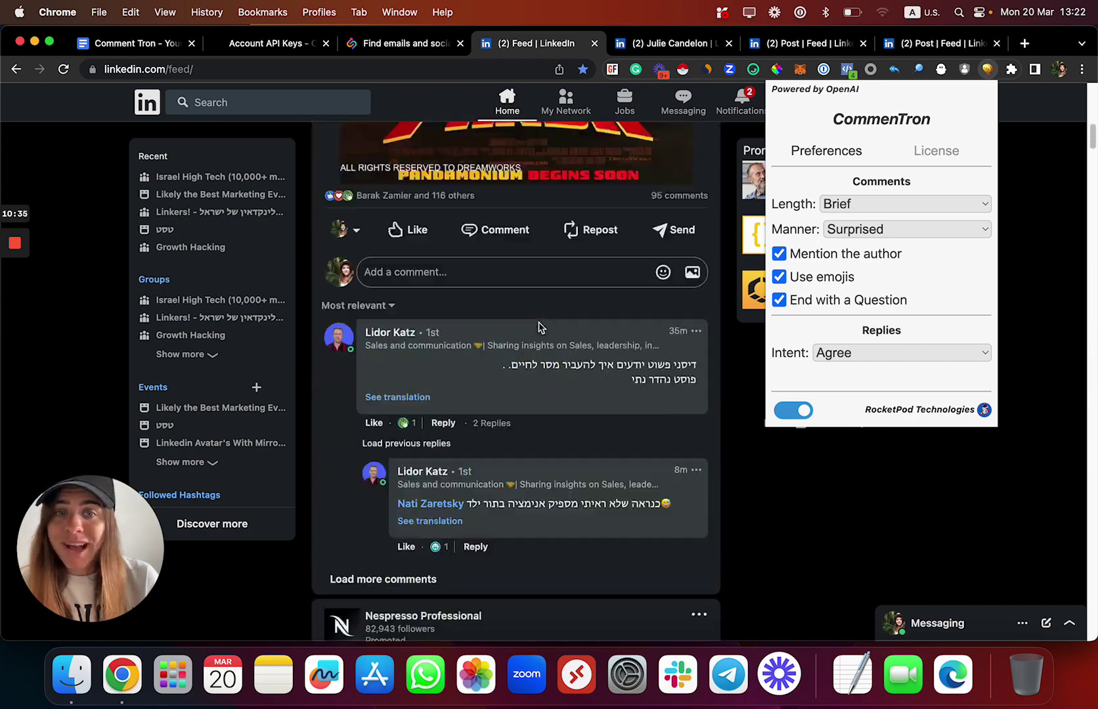
left_click(153, 41)
scroll(586, 451, "down", 10)
scroll(586, 451, "down", 10)
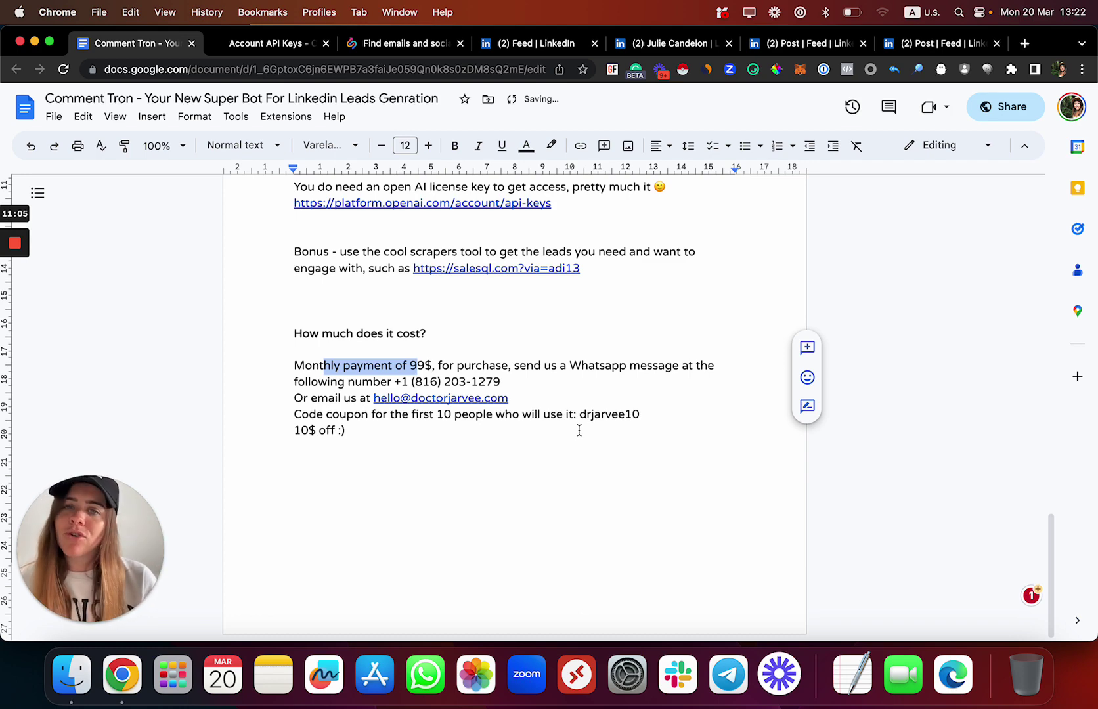
scroll(579, 430, "up", 20)
scroll(475, 423, "down", 4)
scroll(475, 423, "down", 20)
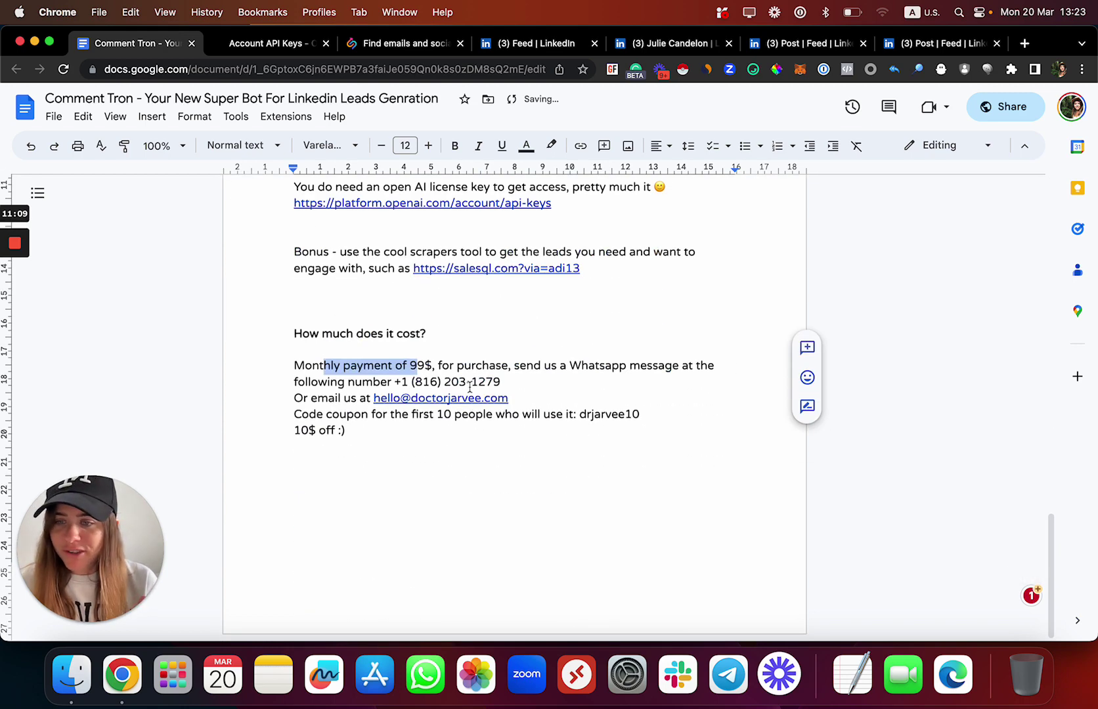
triple_click(521, 399)
left_click(389, 350)
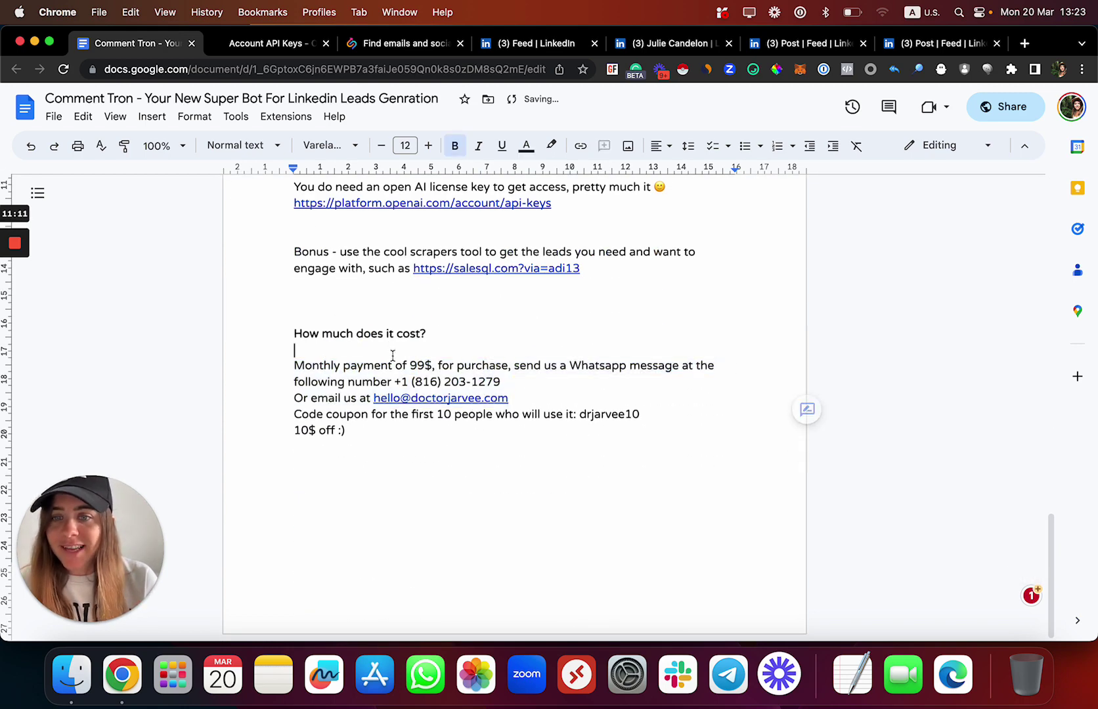
scroll(406, 376, "up", 15)
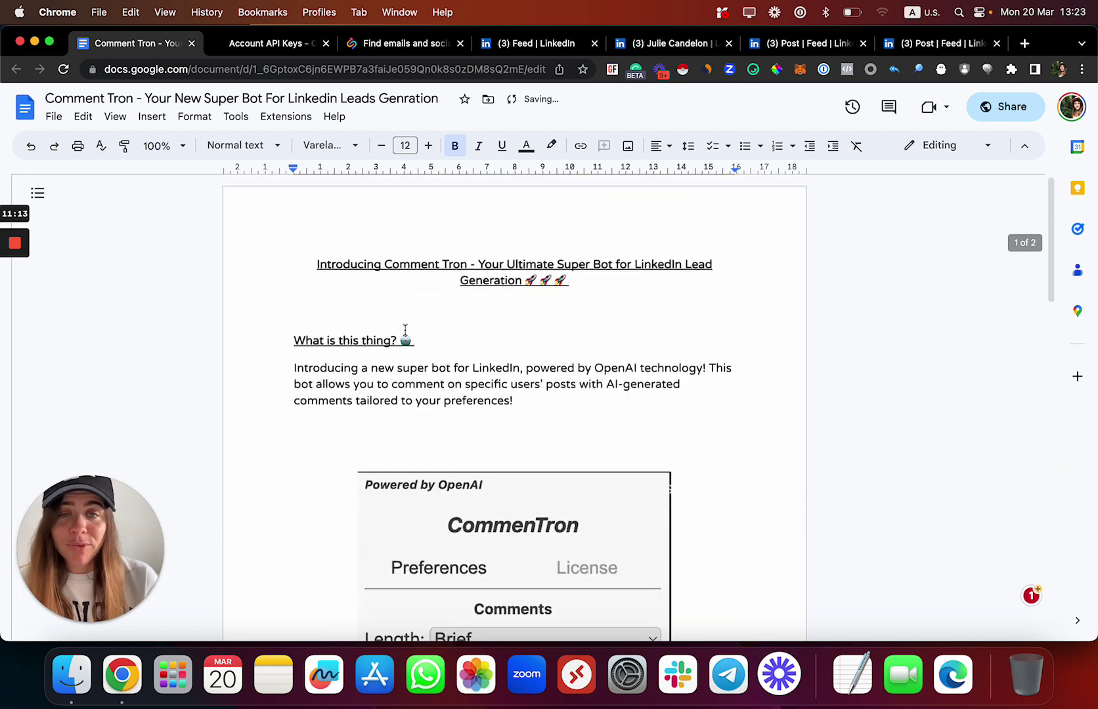